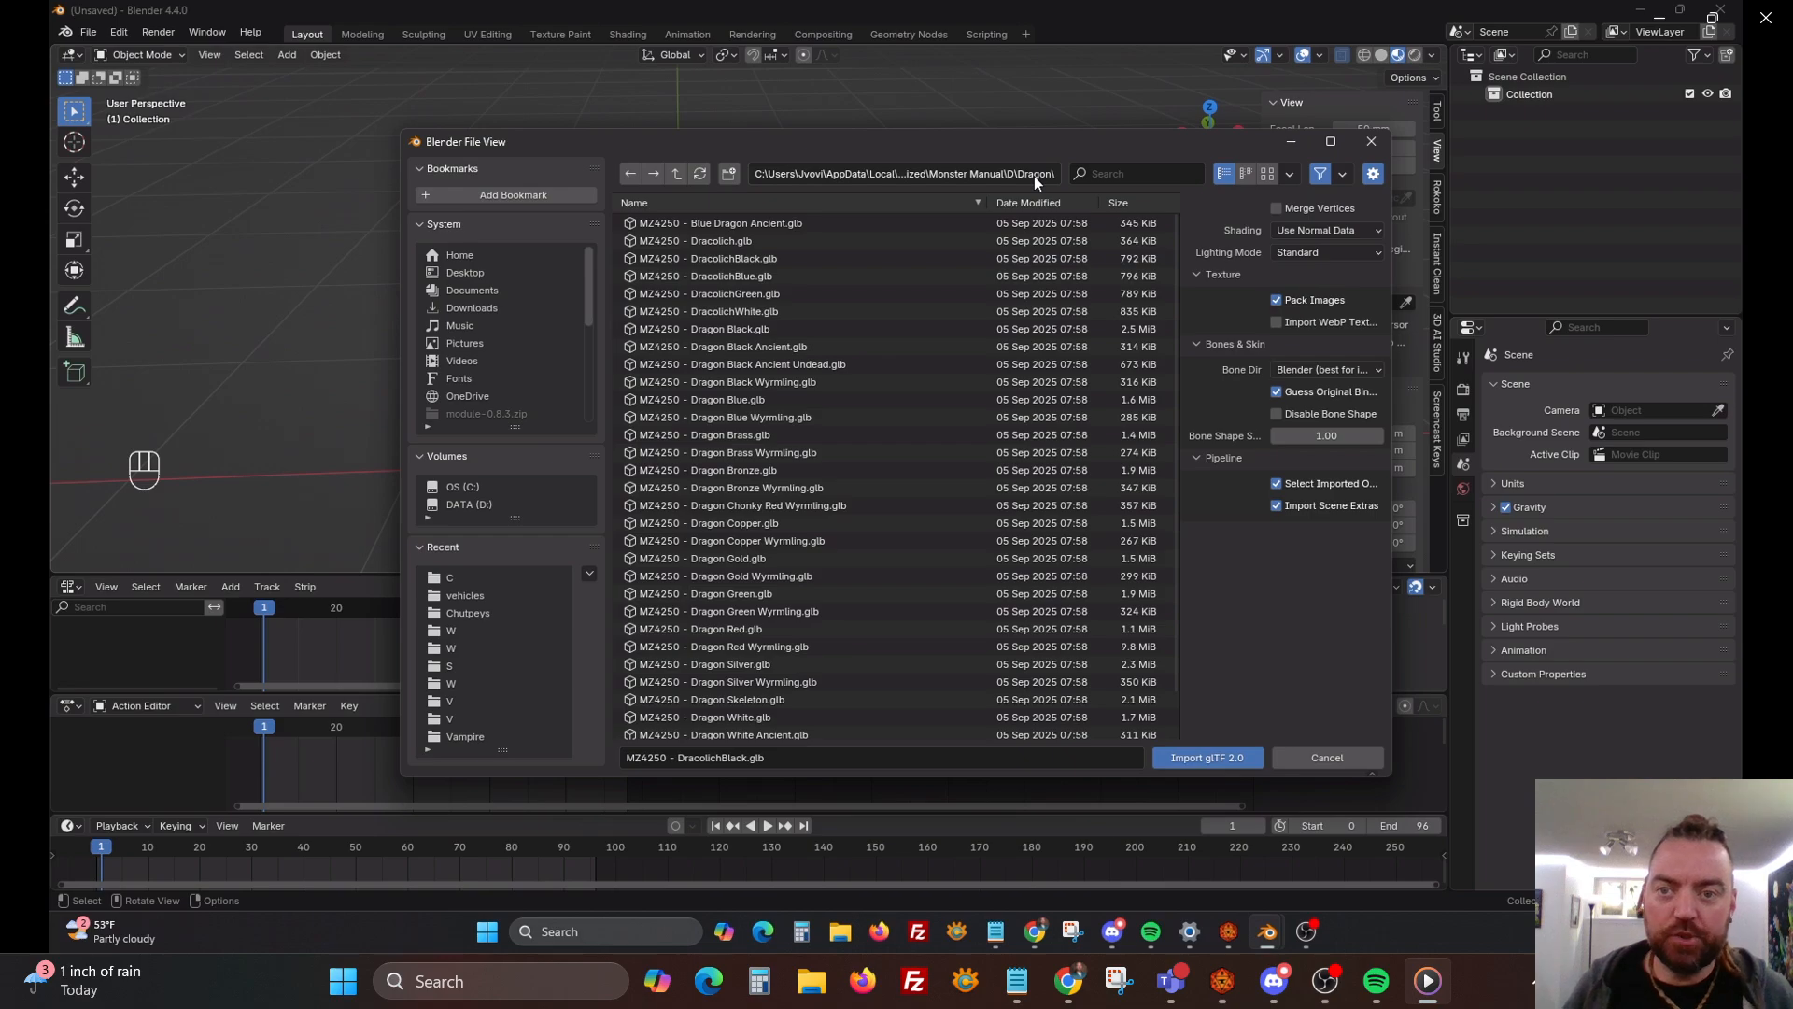
Import the MZ4250 - DracolichBlack.glb model from the Monster Manual D\Dragon folder
left_click(1023, 175)
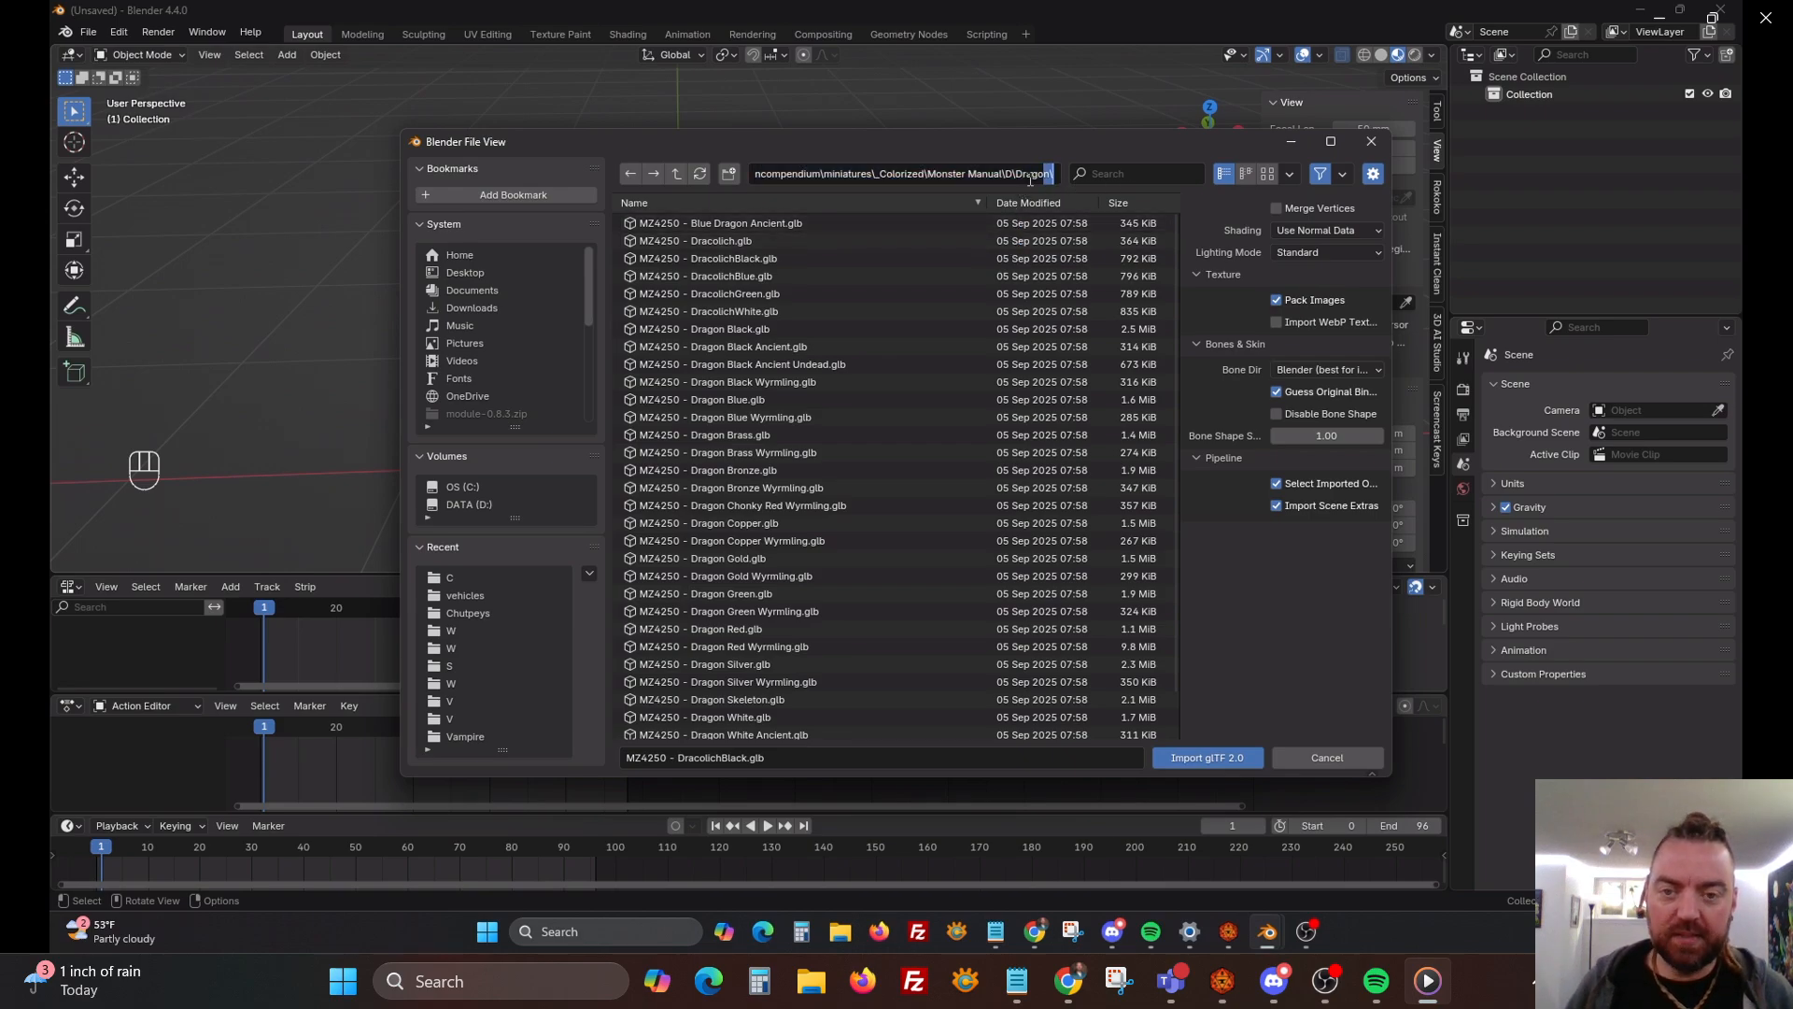
left_click(1209, 768)
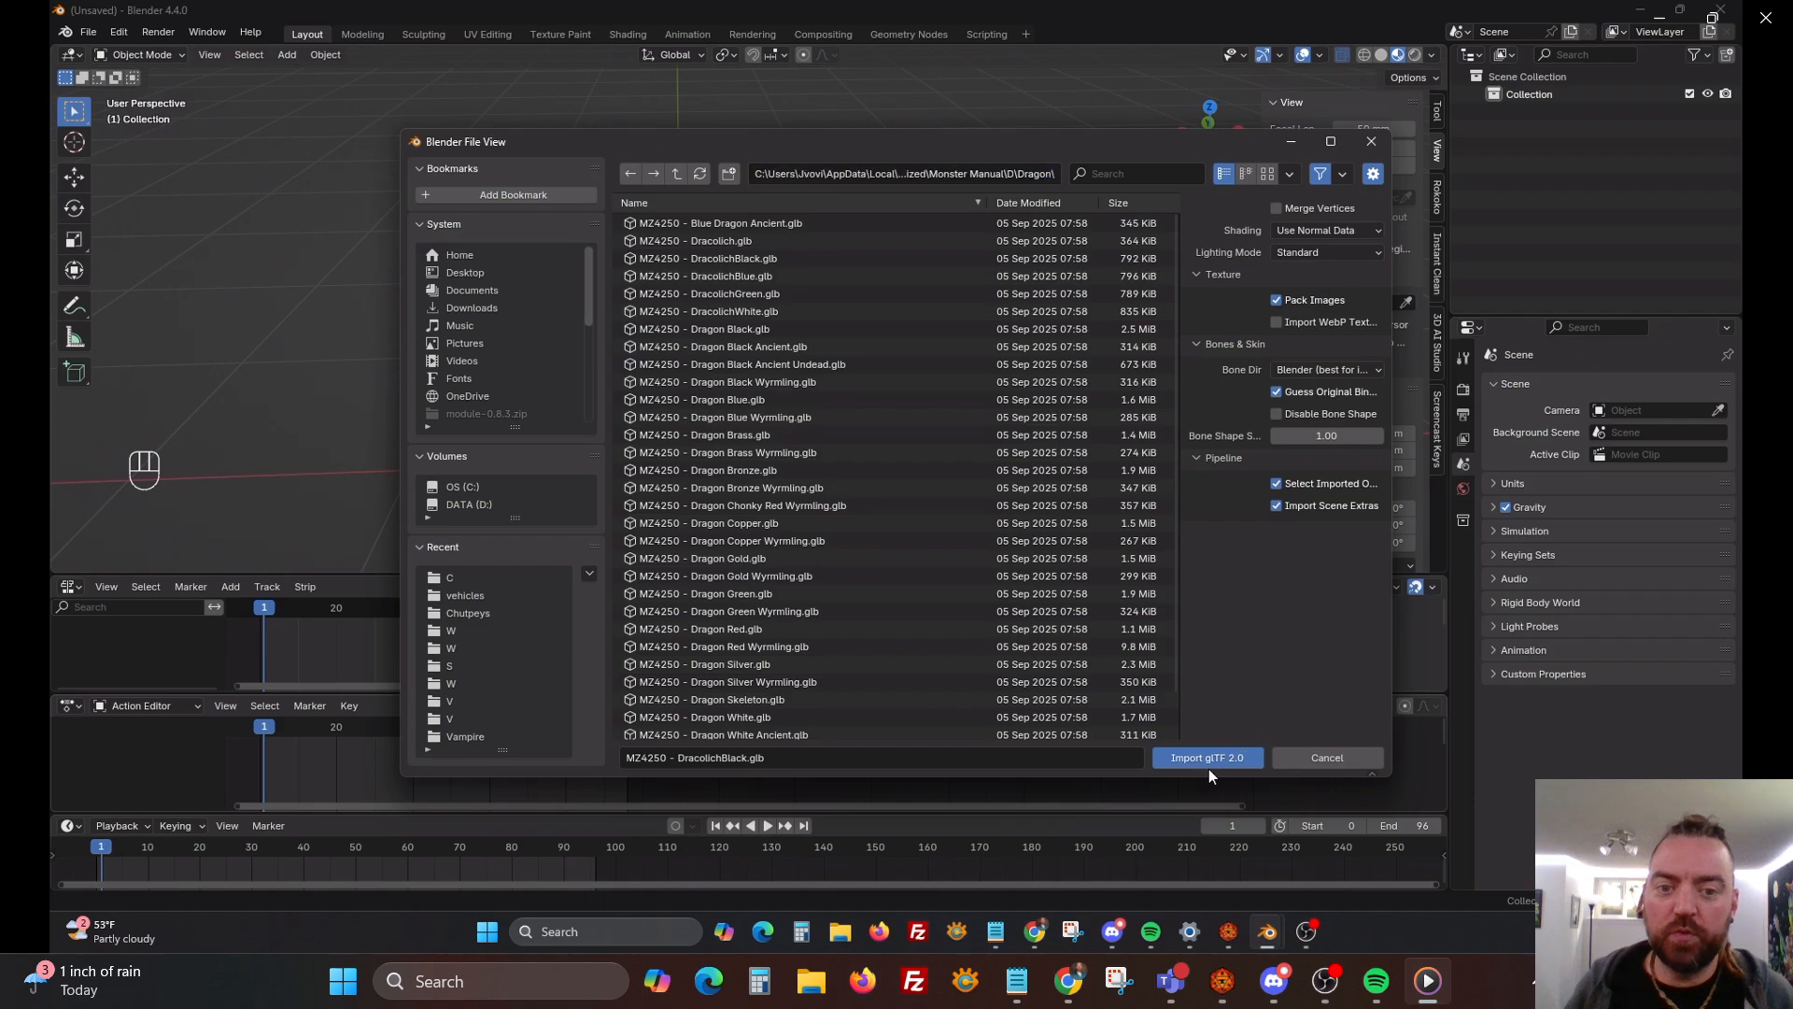
left_click(1208, 762)
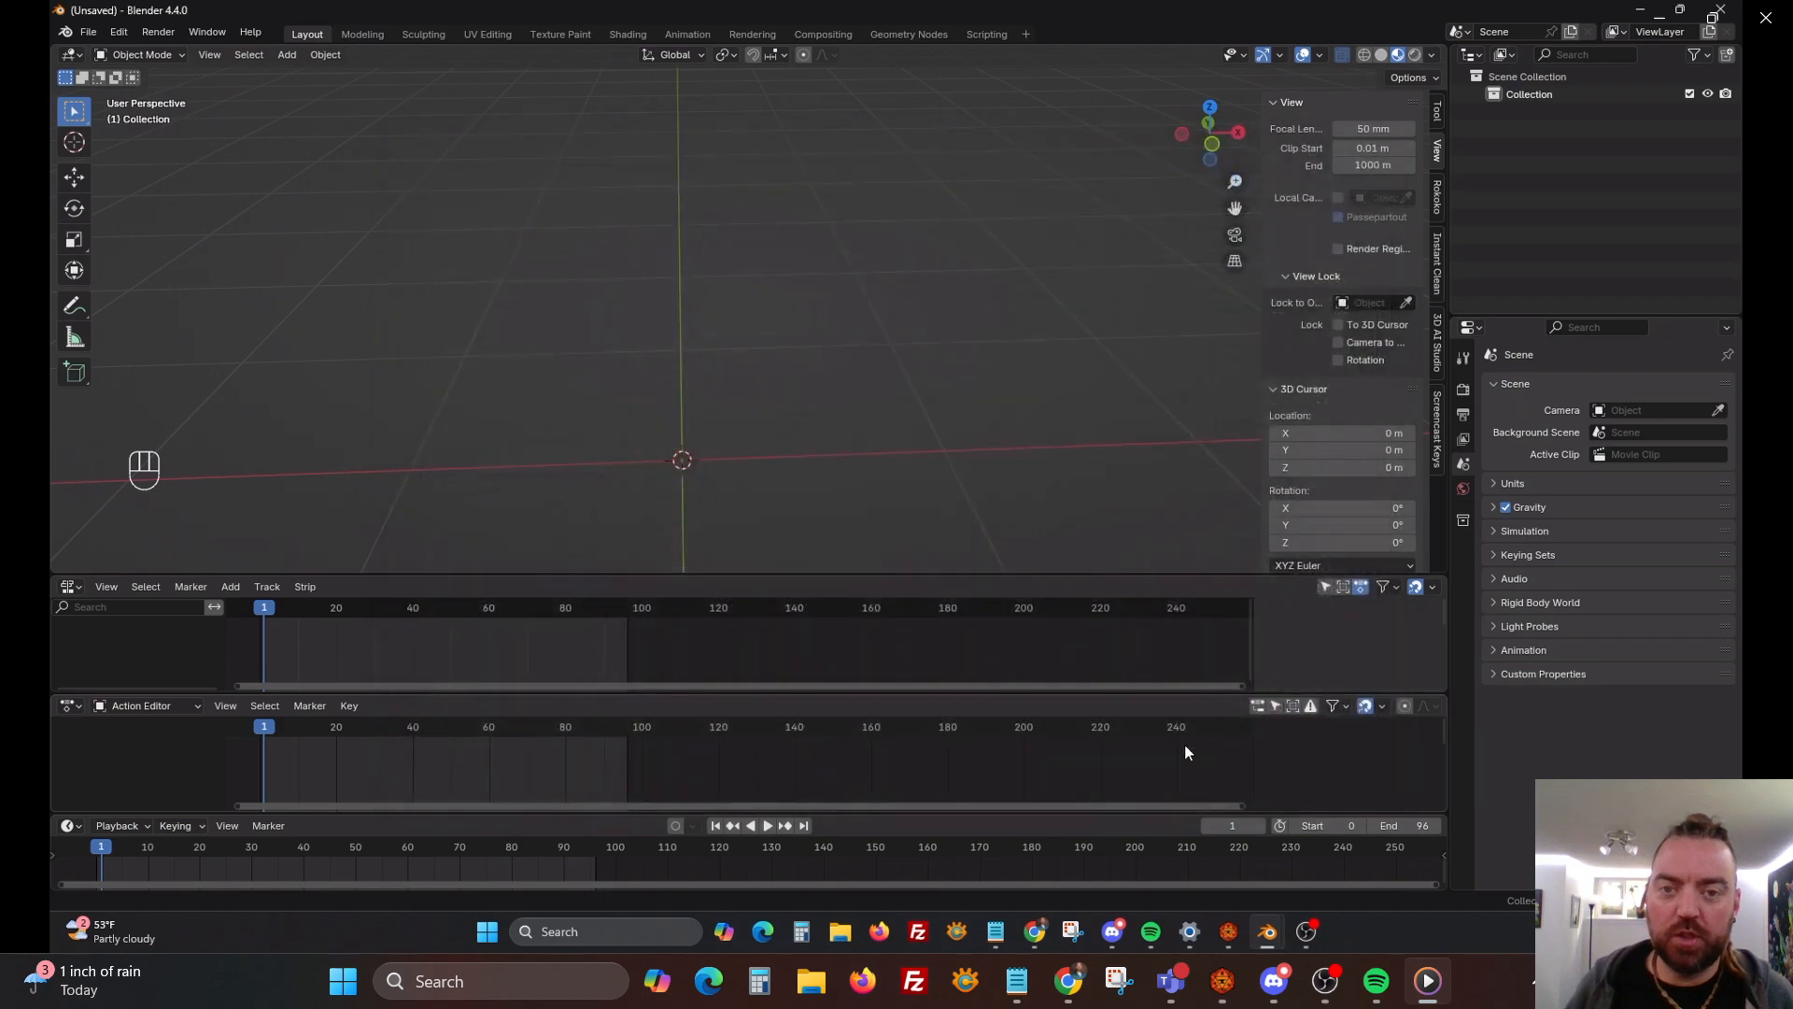
scroll(732, 281, "down", 10)
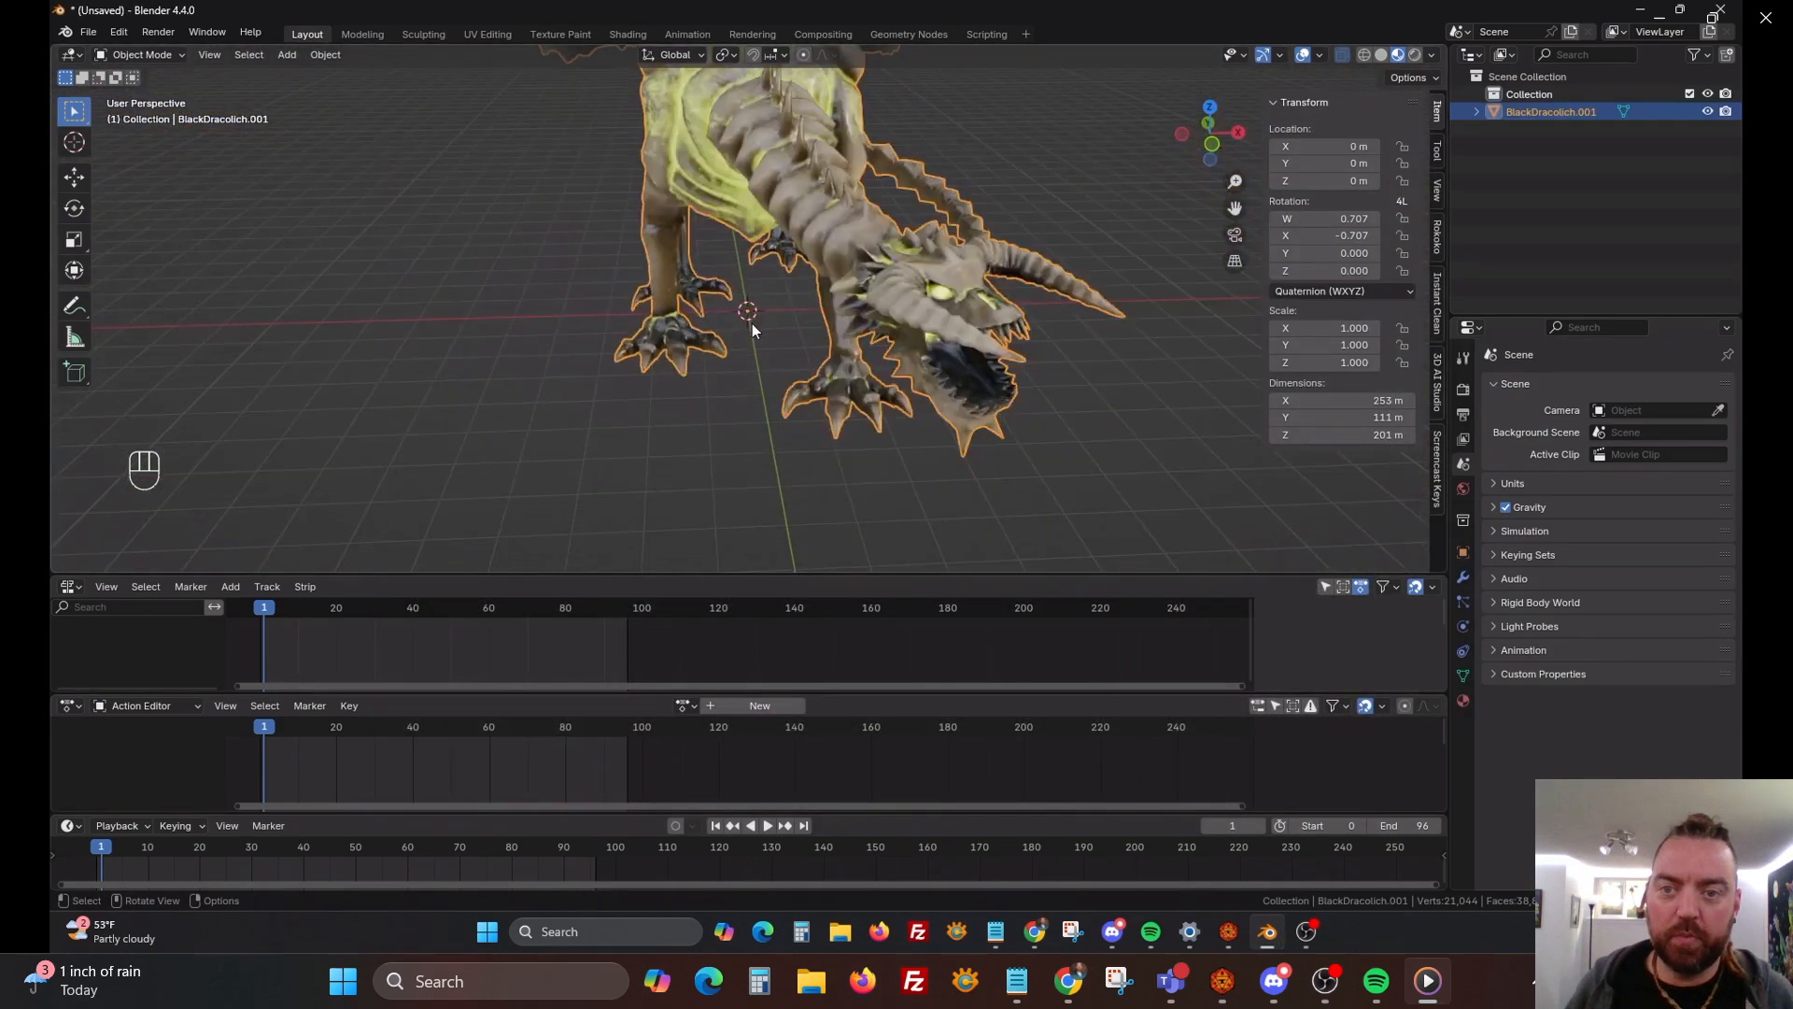
middle_click_drag(615, 378, 587, 326)
scroll(586, 326, "down", 3)
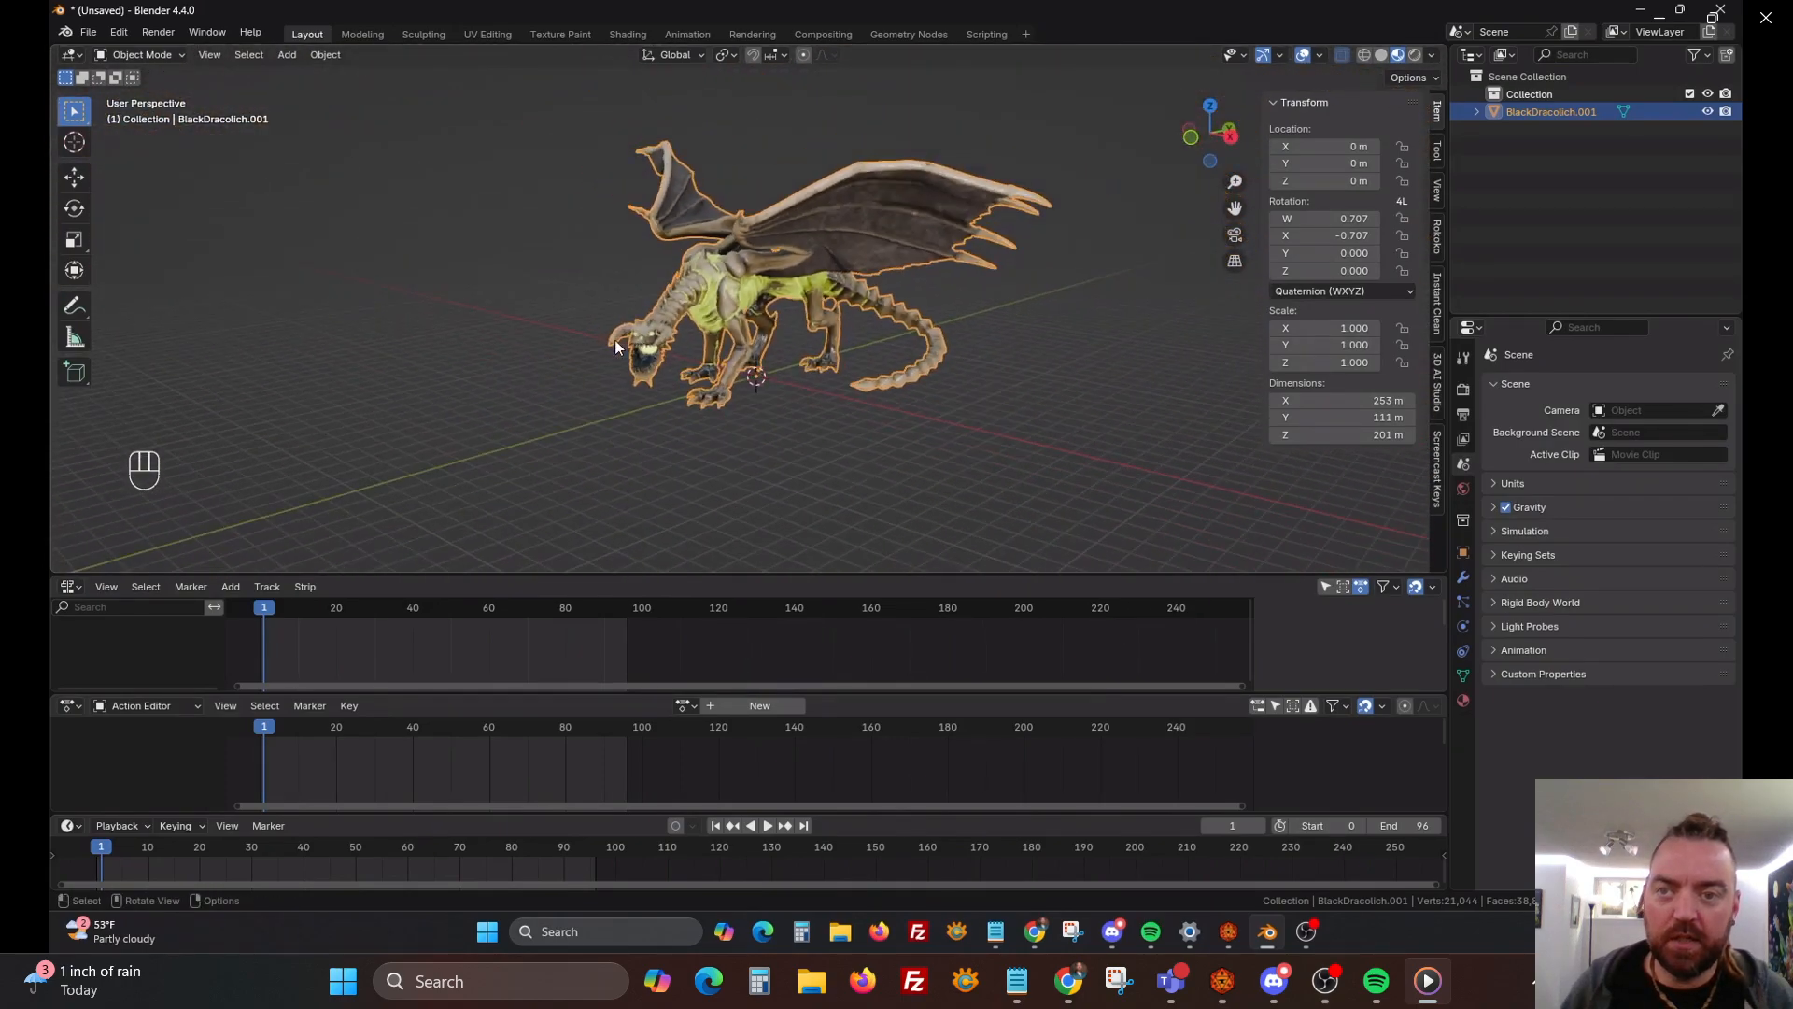
Start another glTF 2.0 import and look through the 3D Animations Module's Creatures\D\Dragons folder for an animated dracolich
left_click(88, 32)
mouse_move(137, 283)
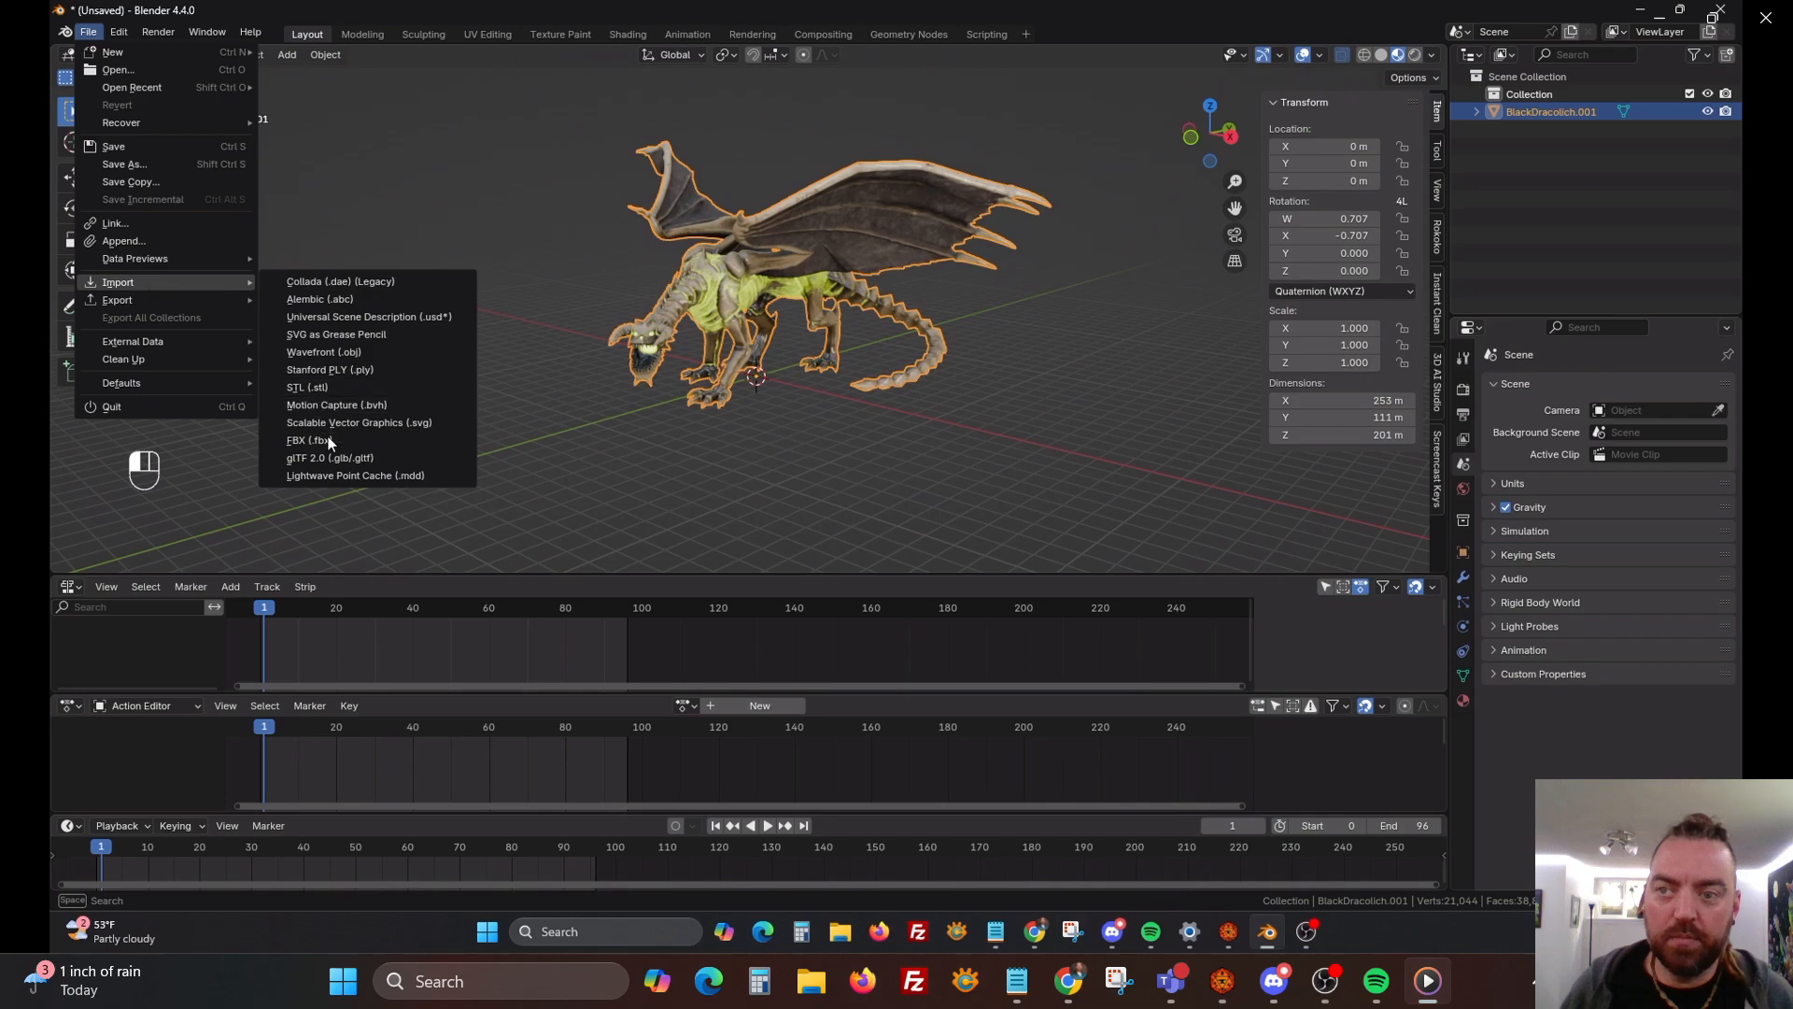
left_click(335, 457)
scroll(503, 341, "down", 3)
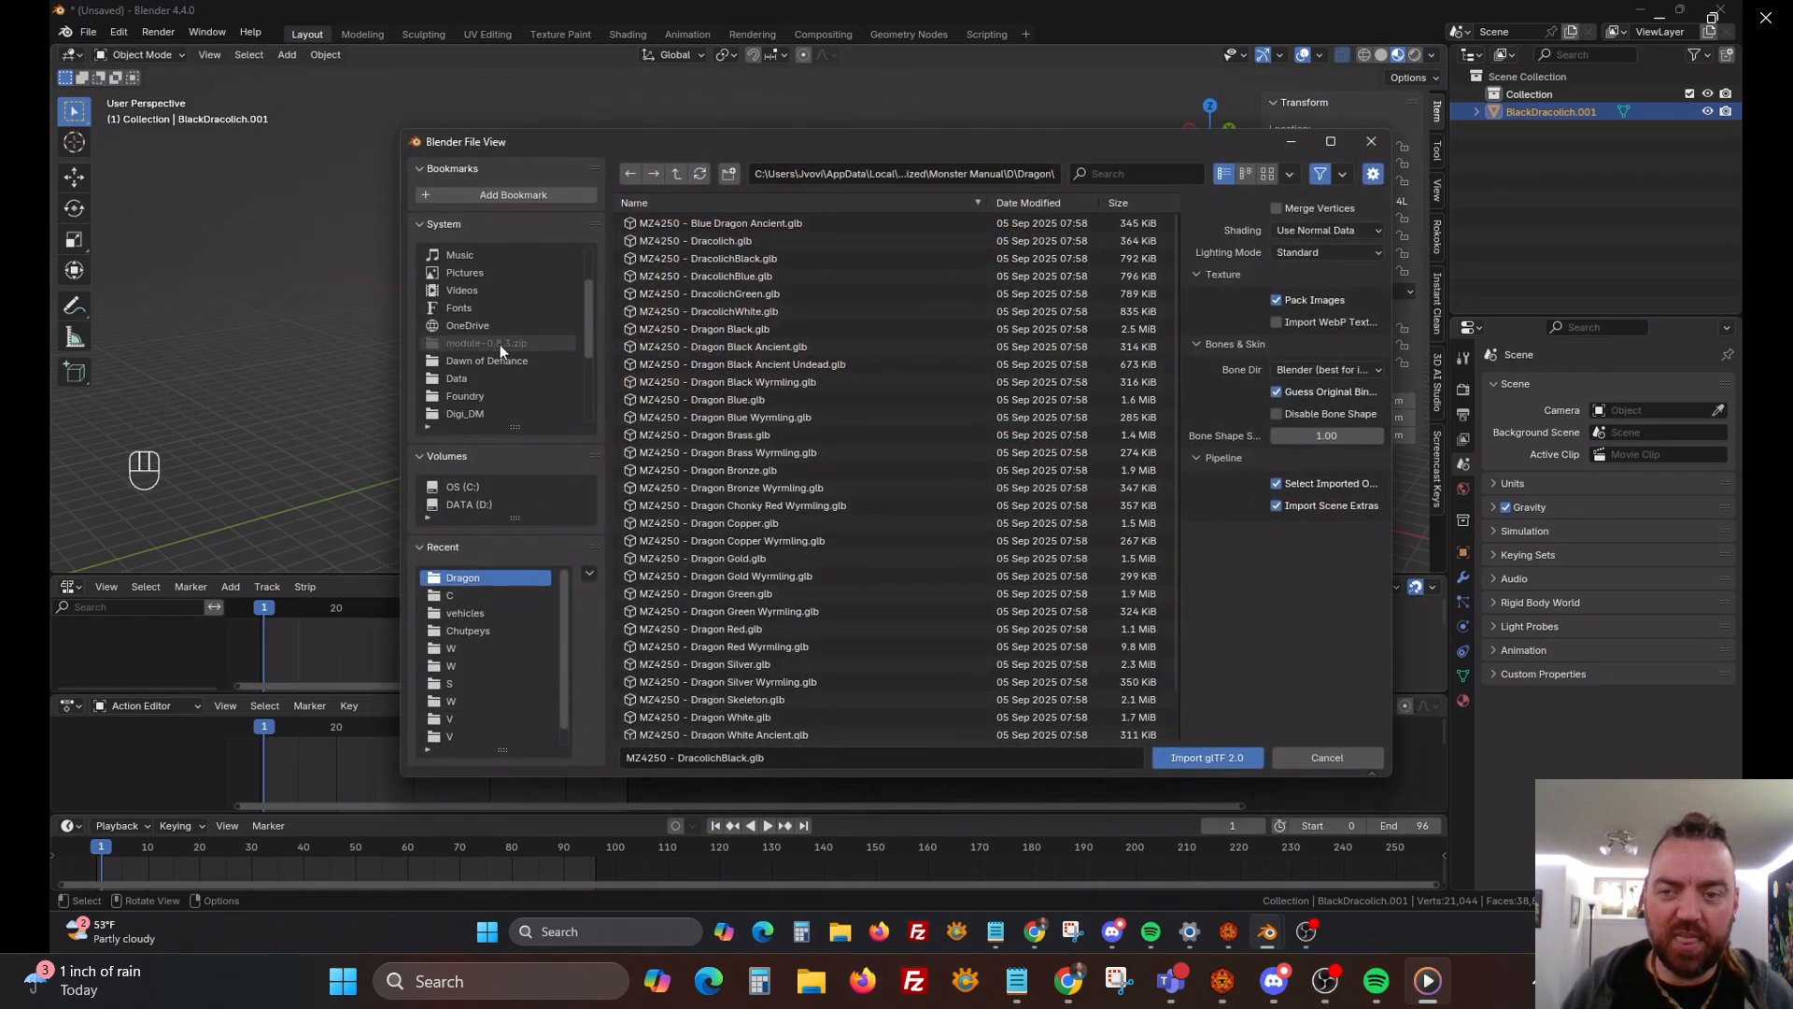
scroll(501, 389, "up", 3)
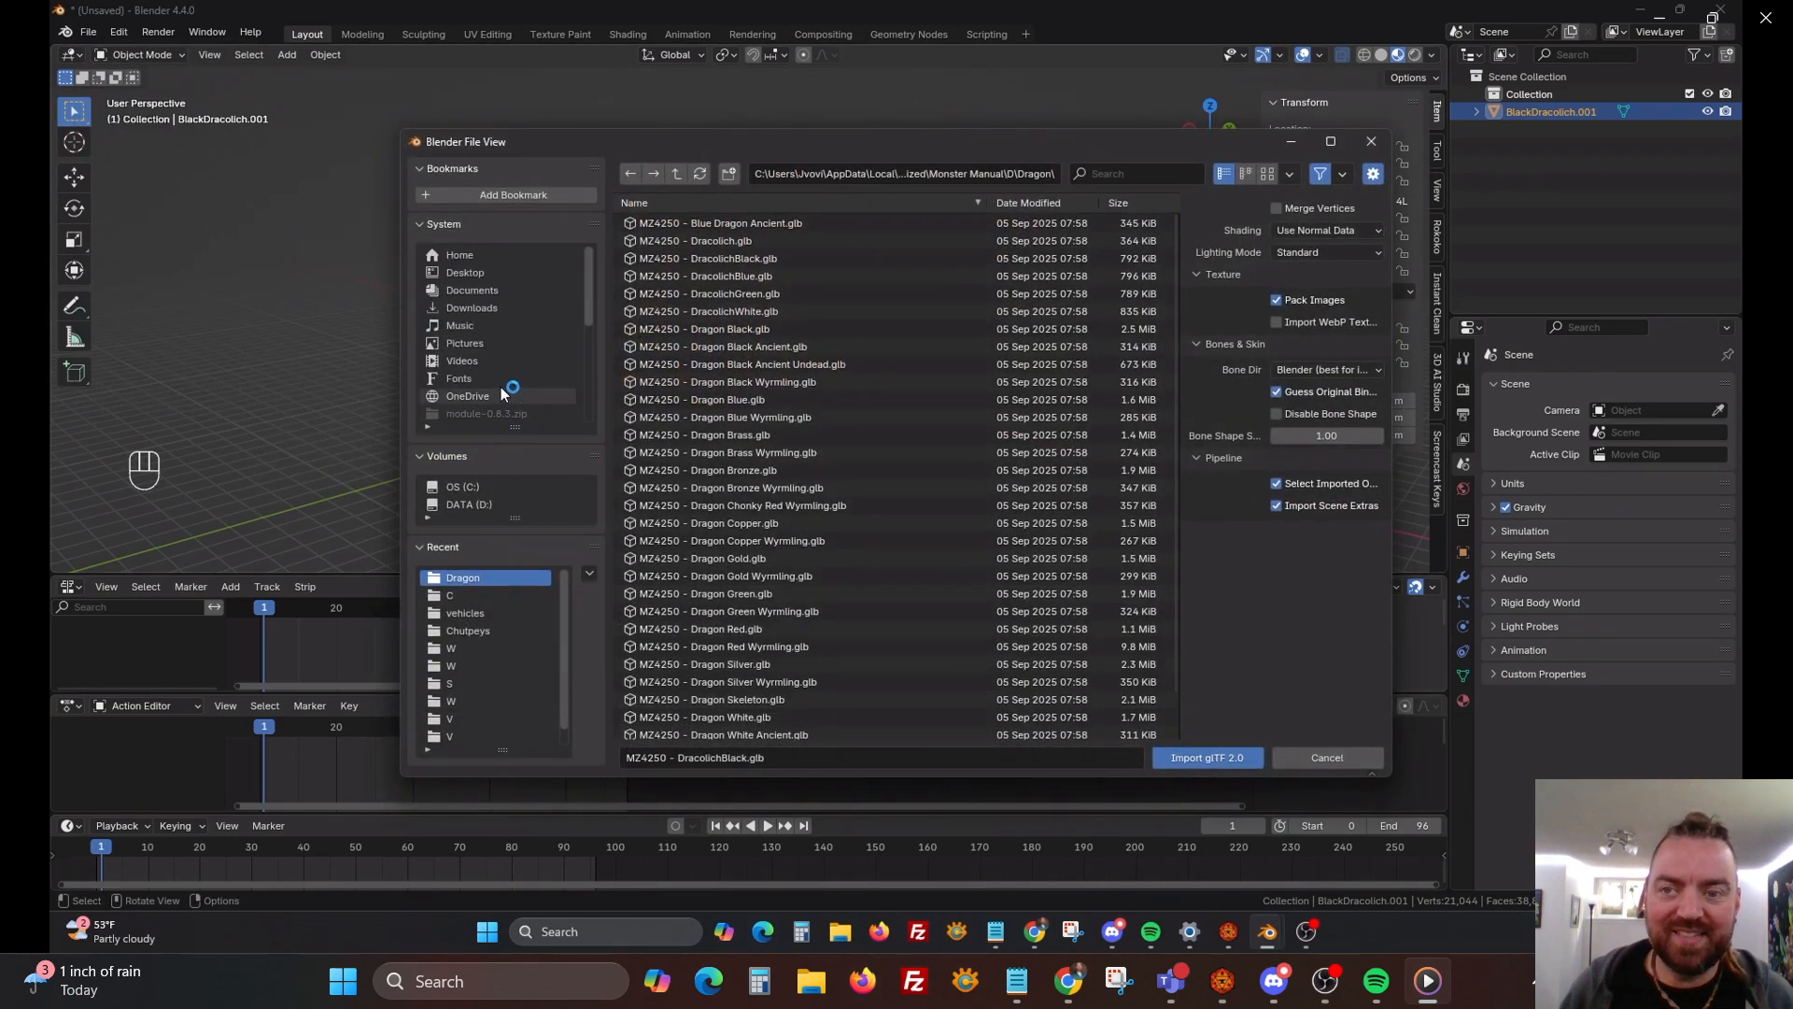
scroll(504, 383, "down", 5)
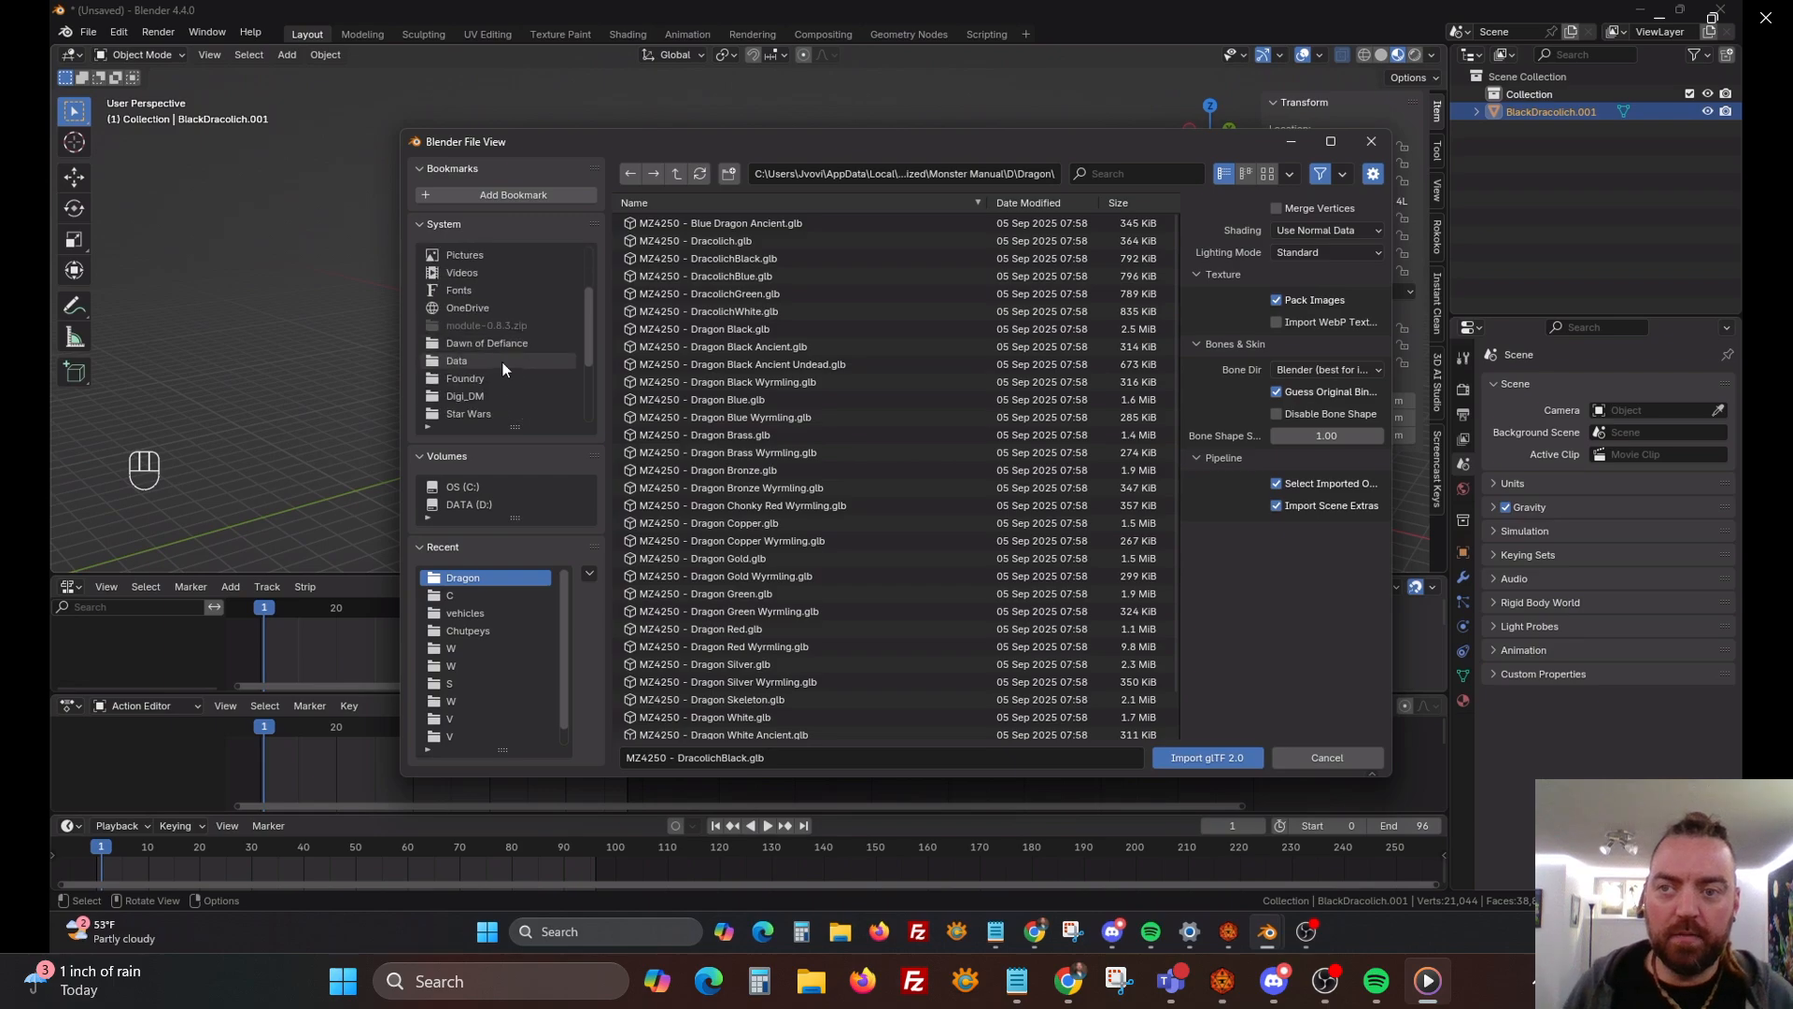
left_click(501, 362)
double_click(721, 271)
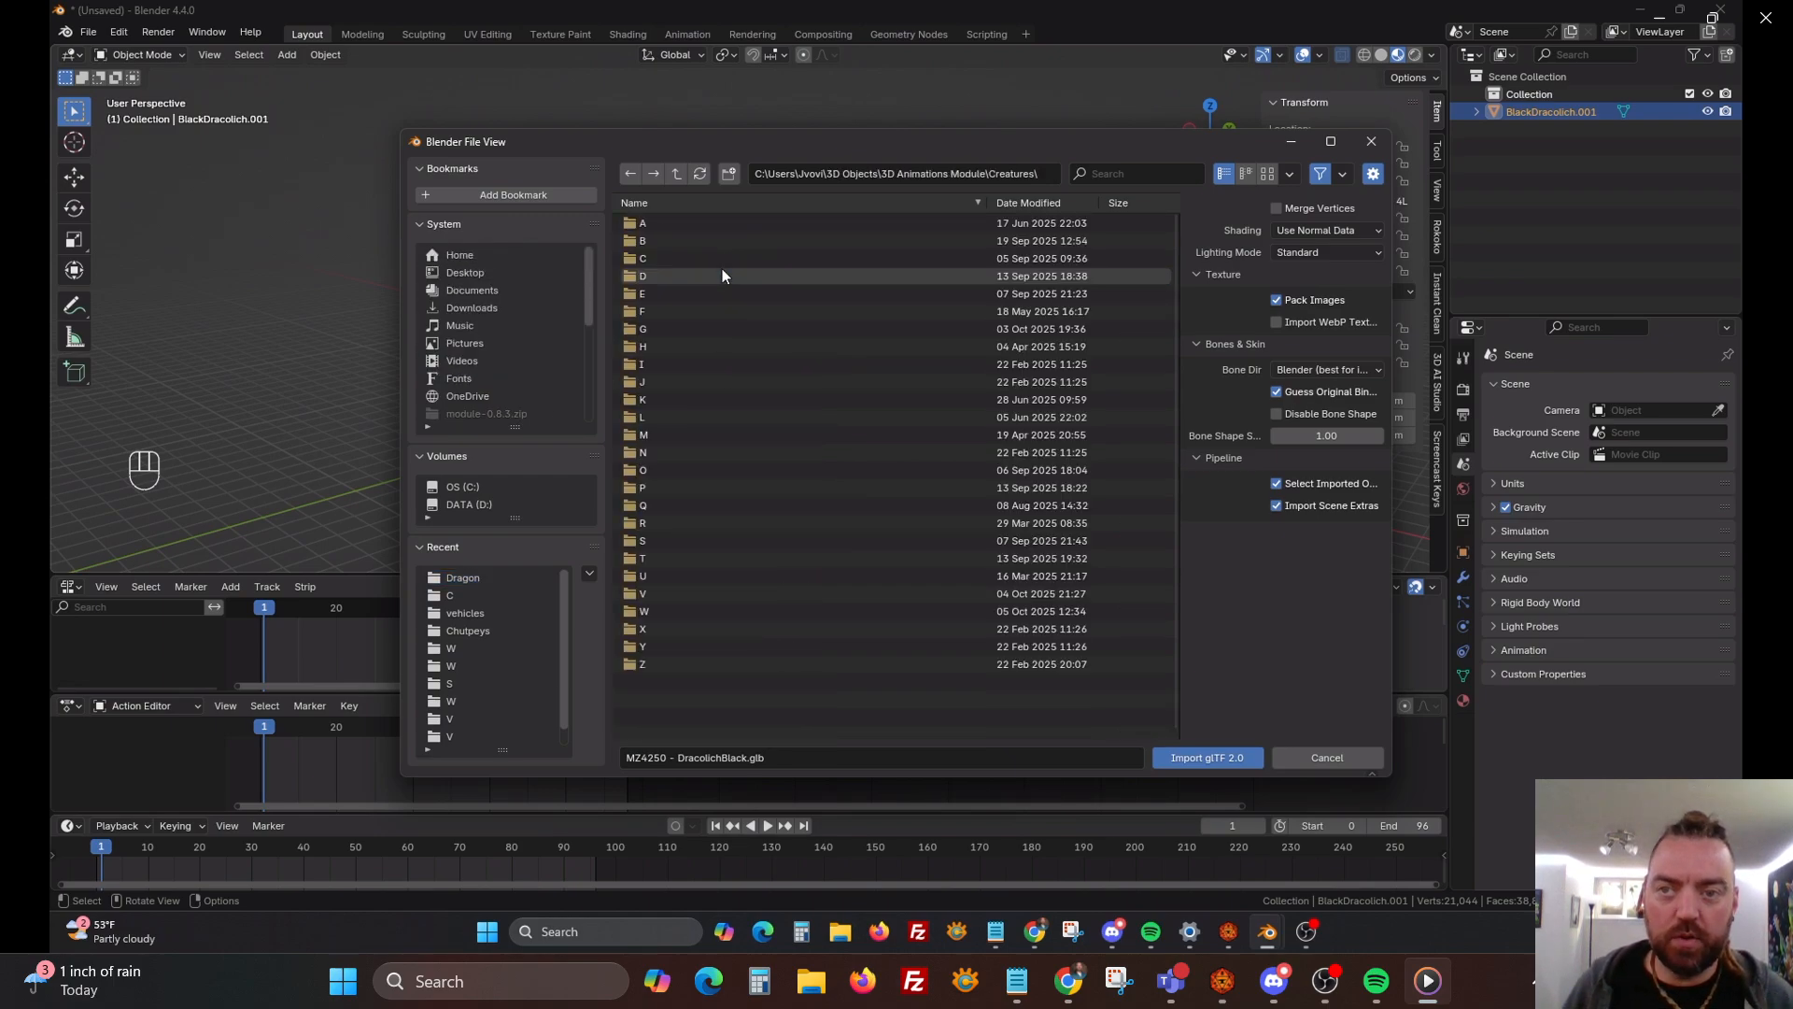
double_click(721, 267)
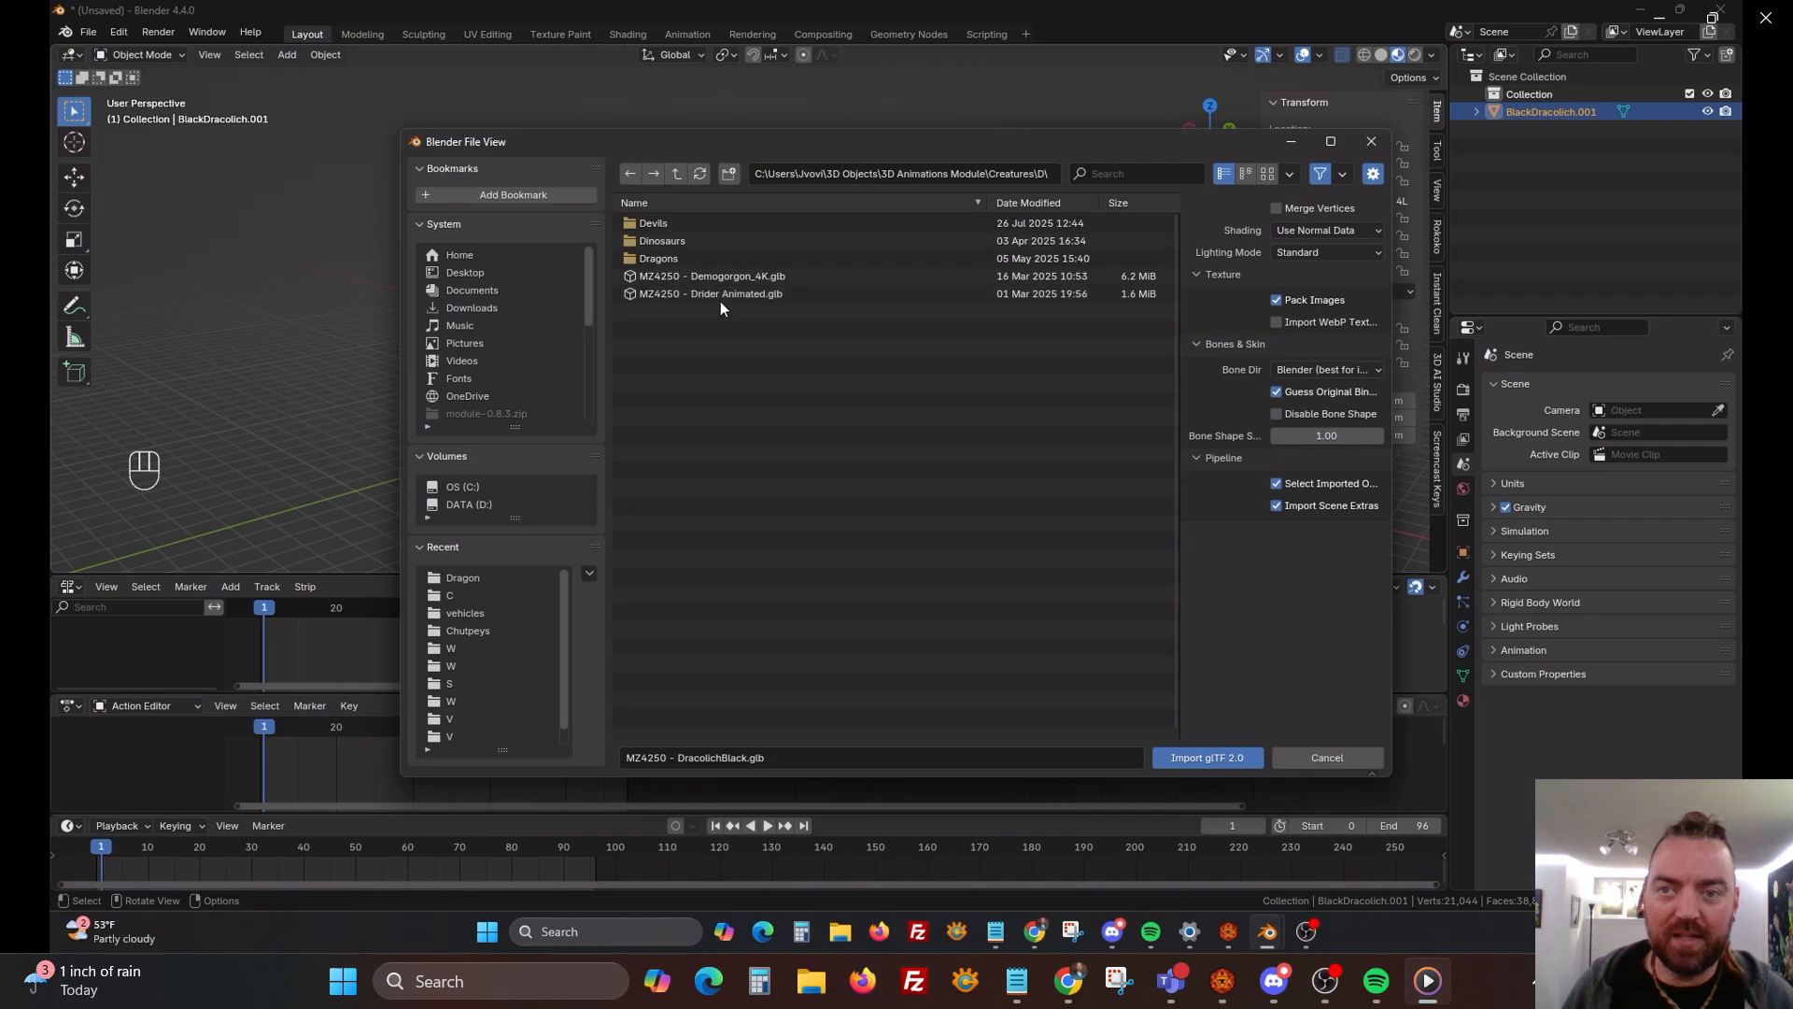
double_click(697, 258)
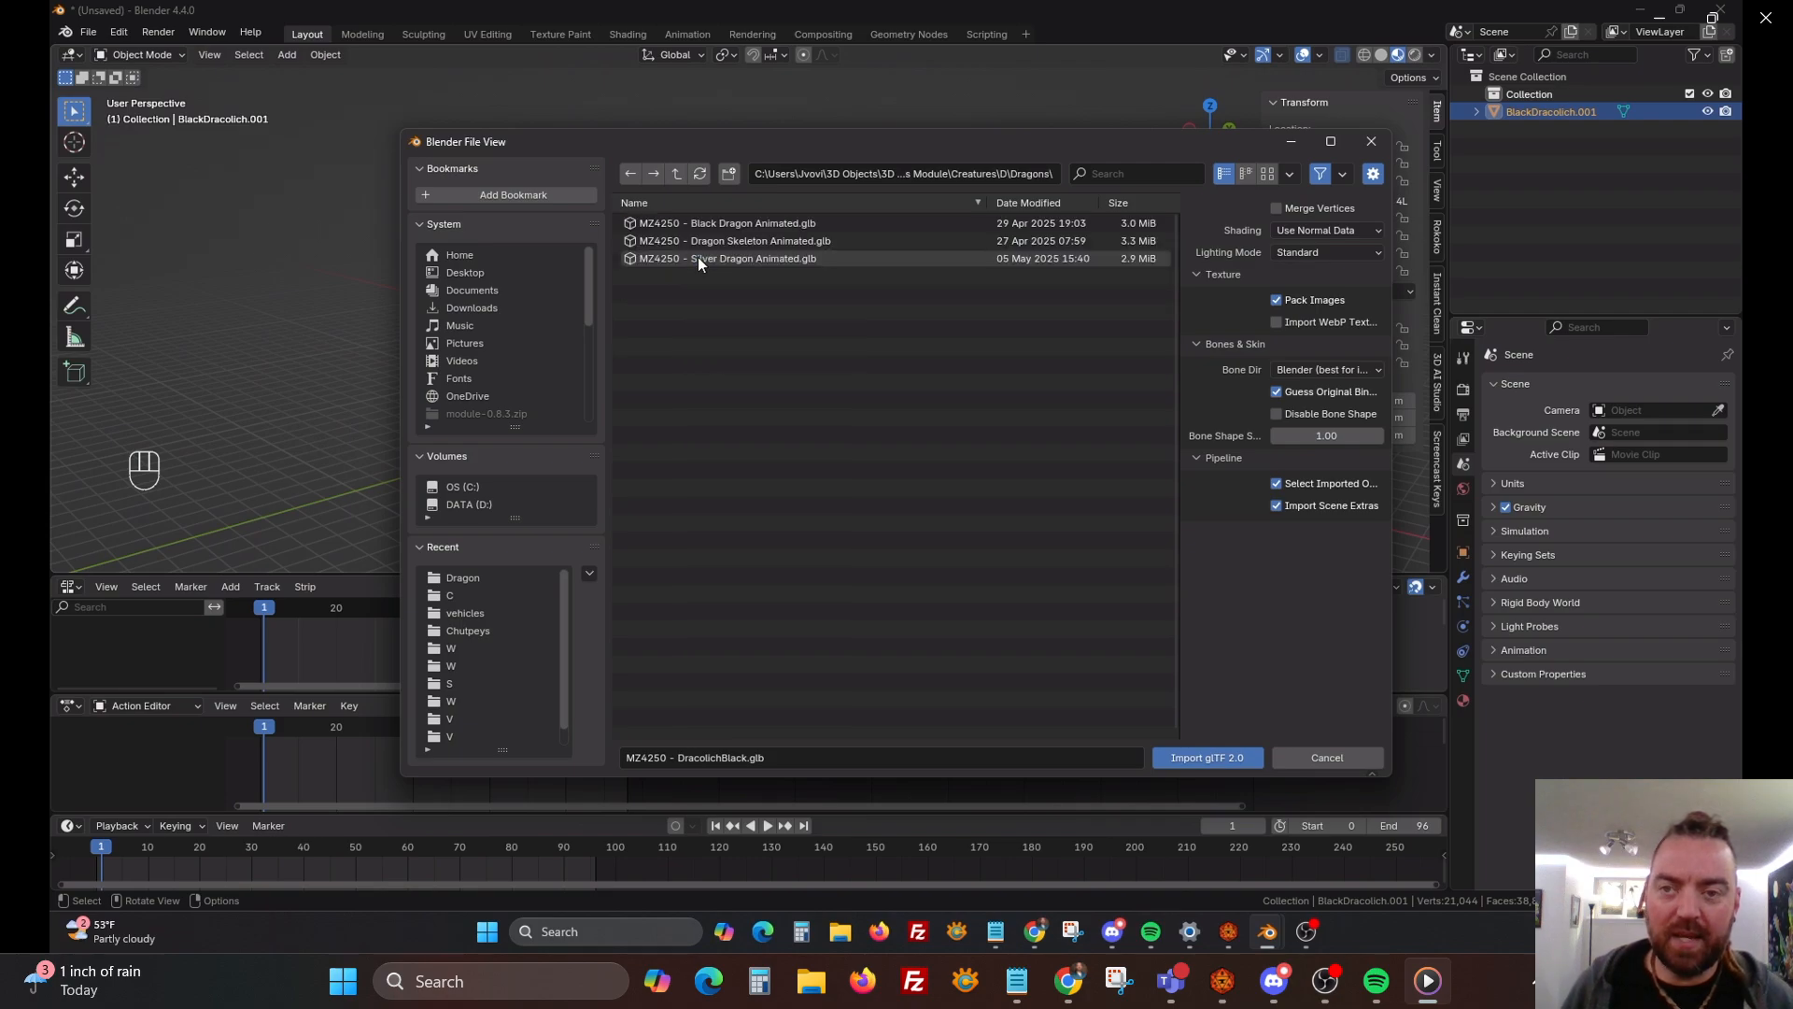
Import MZ4250 - Dracolich Animated.glb from modules\3d-animations\creatures\D inside the FoundryVTT Data folder
scroll(433, 353, "down", 3)
left_click(489, 343)
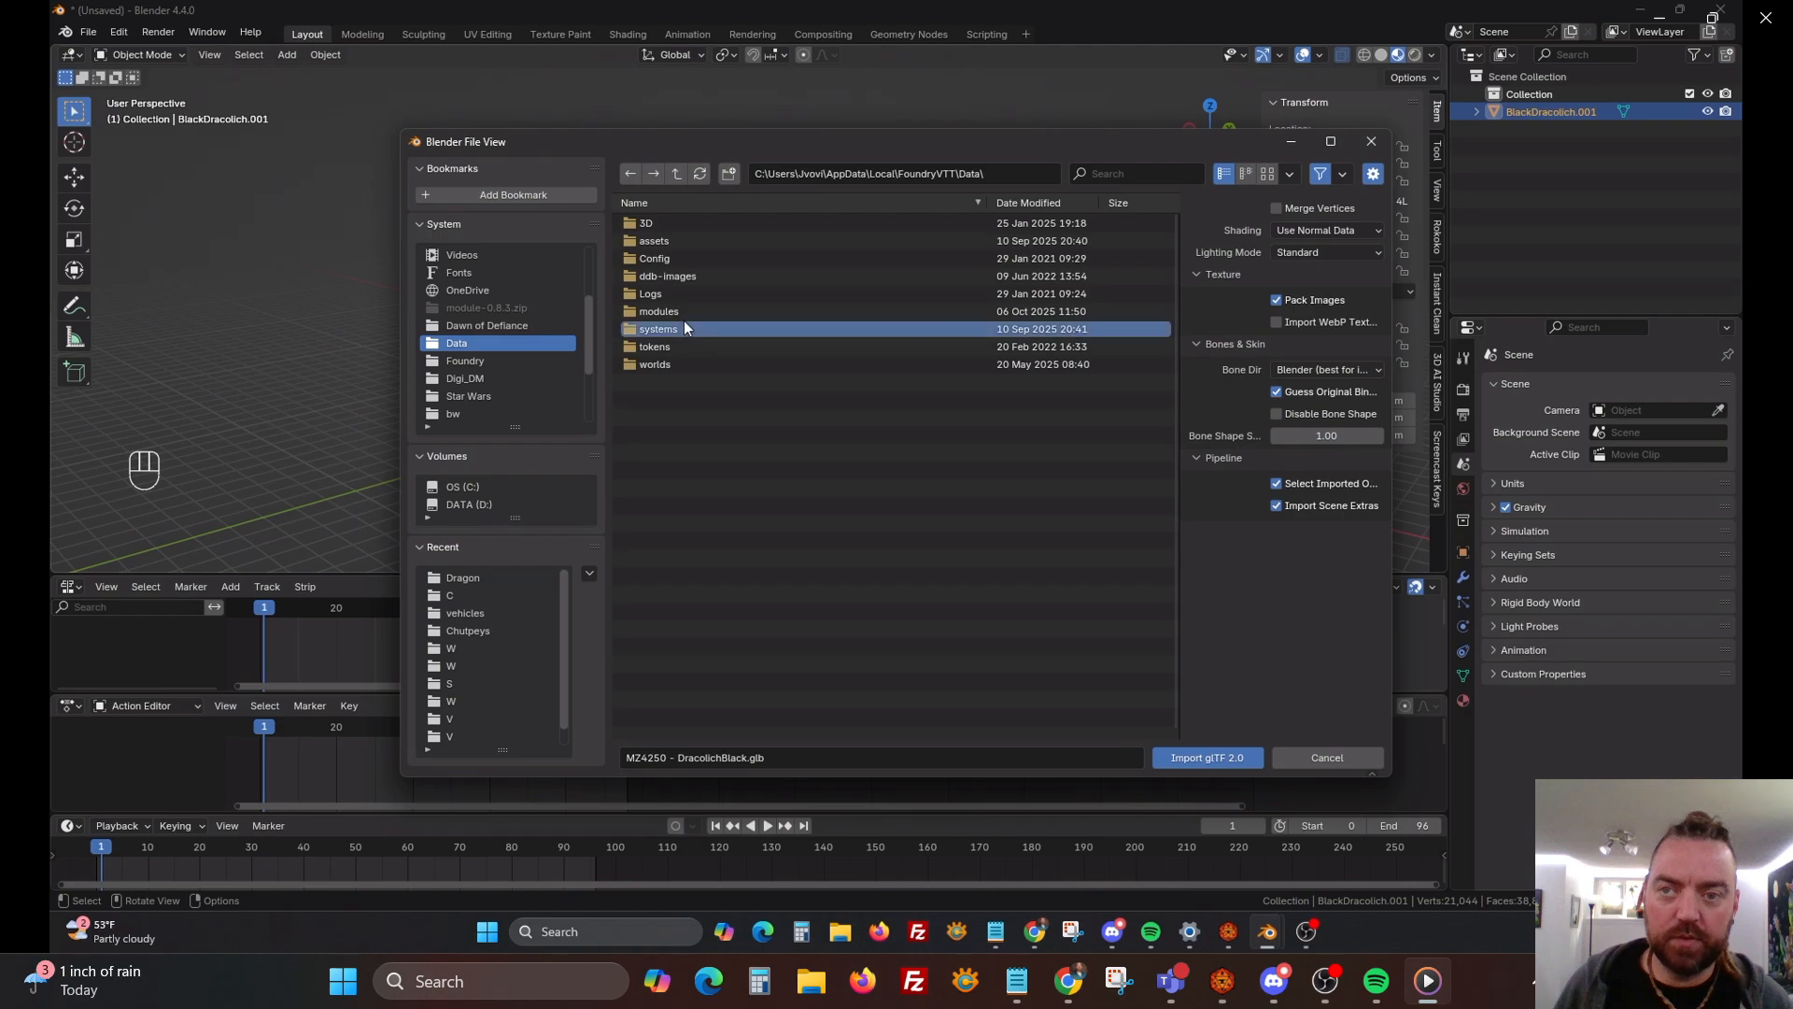
double_click(685, 312)
double_click(710, 224)
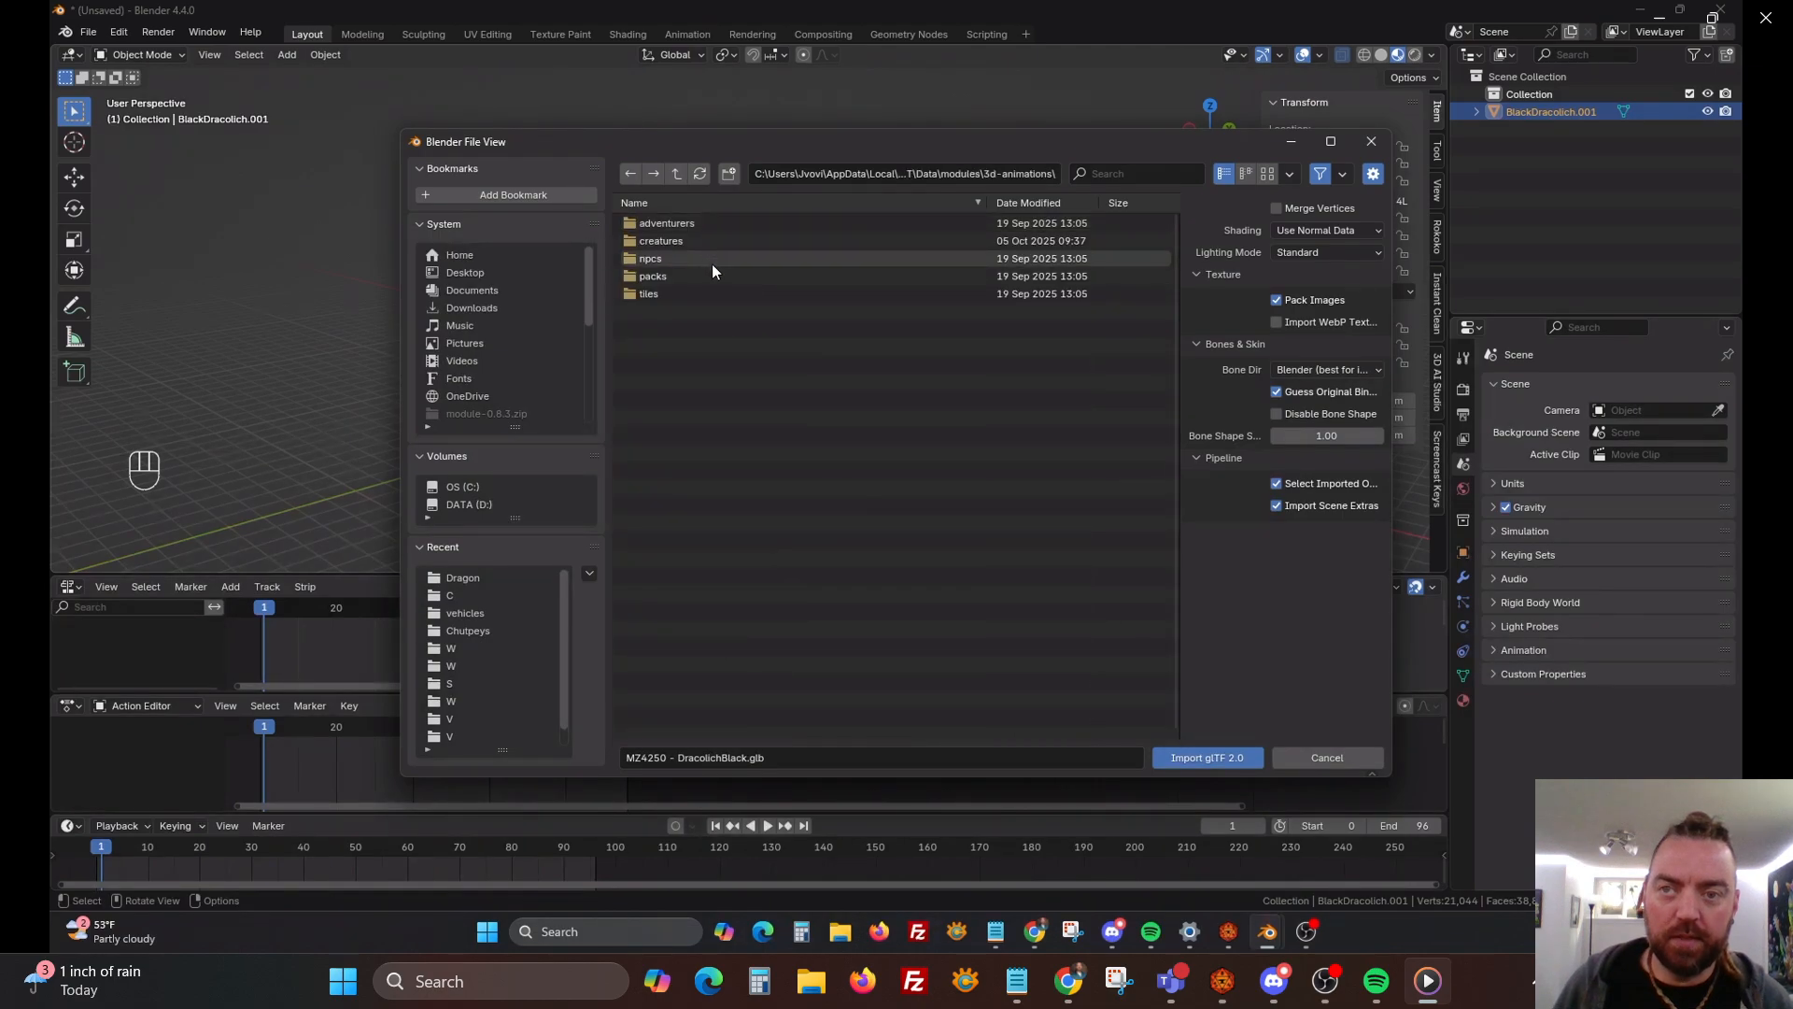
double_click(714, 241)
double_click(697, 277)
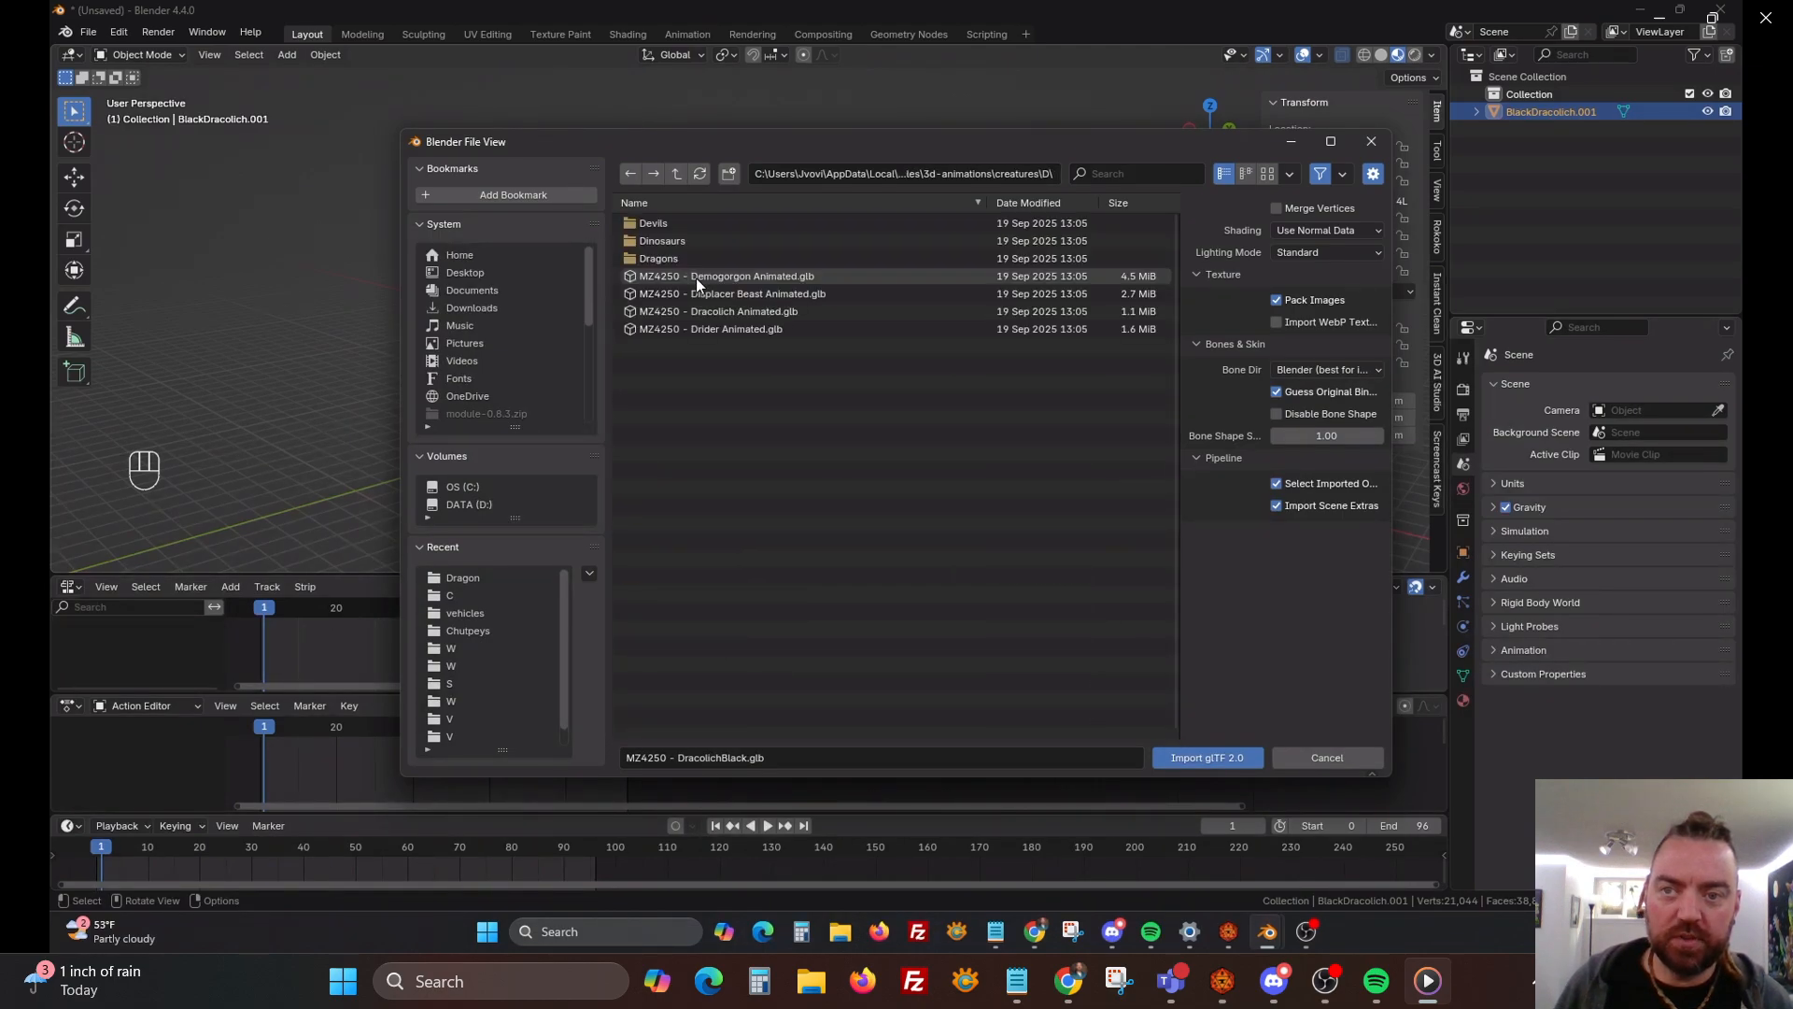
double_click(745, 311)
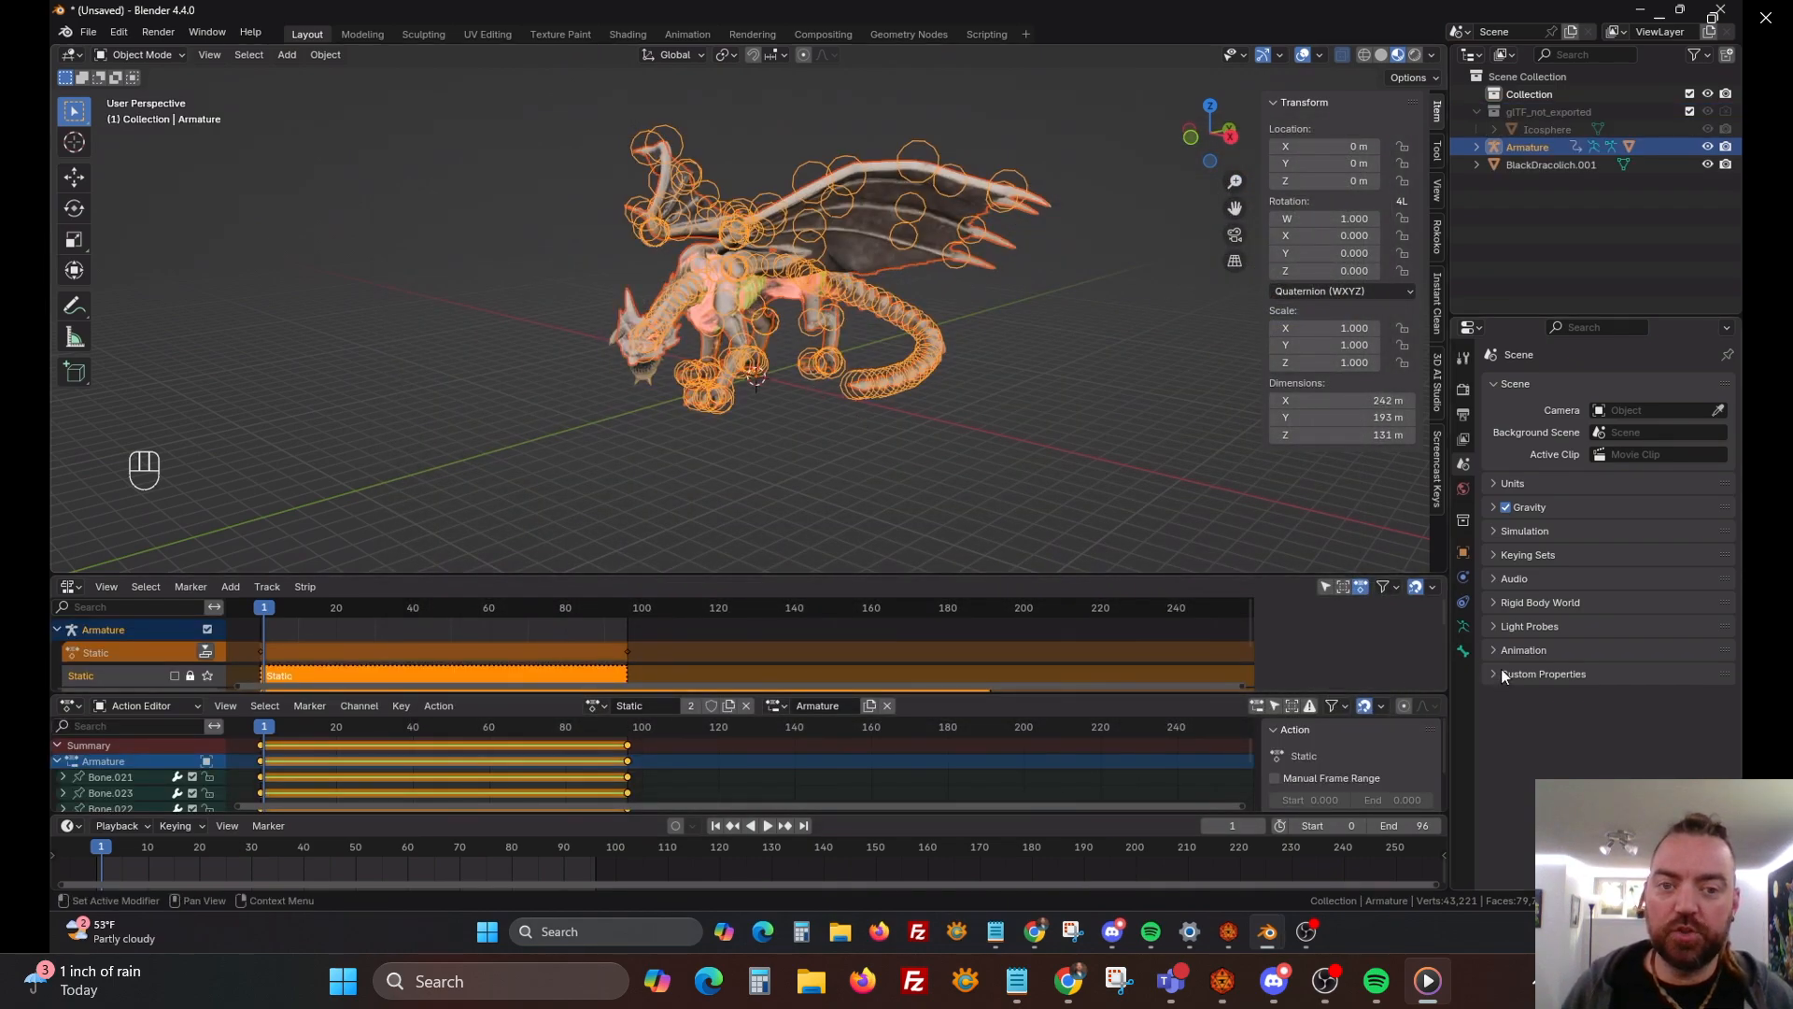
Turn off custom bone shapes in the armature's viewport display so the bones show as Octahedral
left_click(1464, 626)
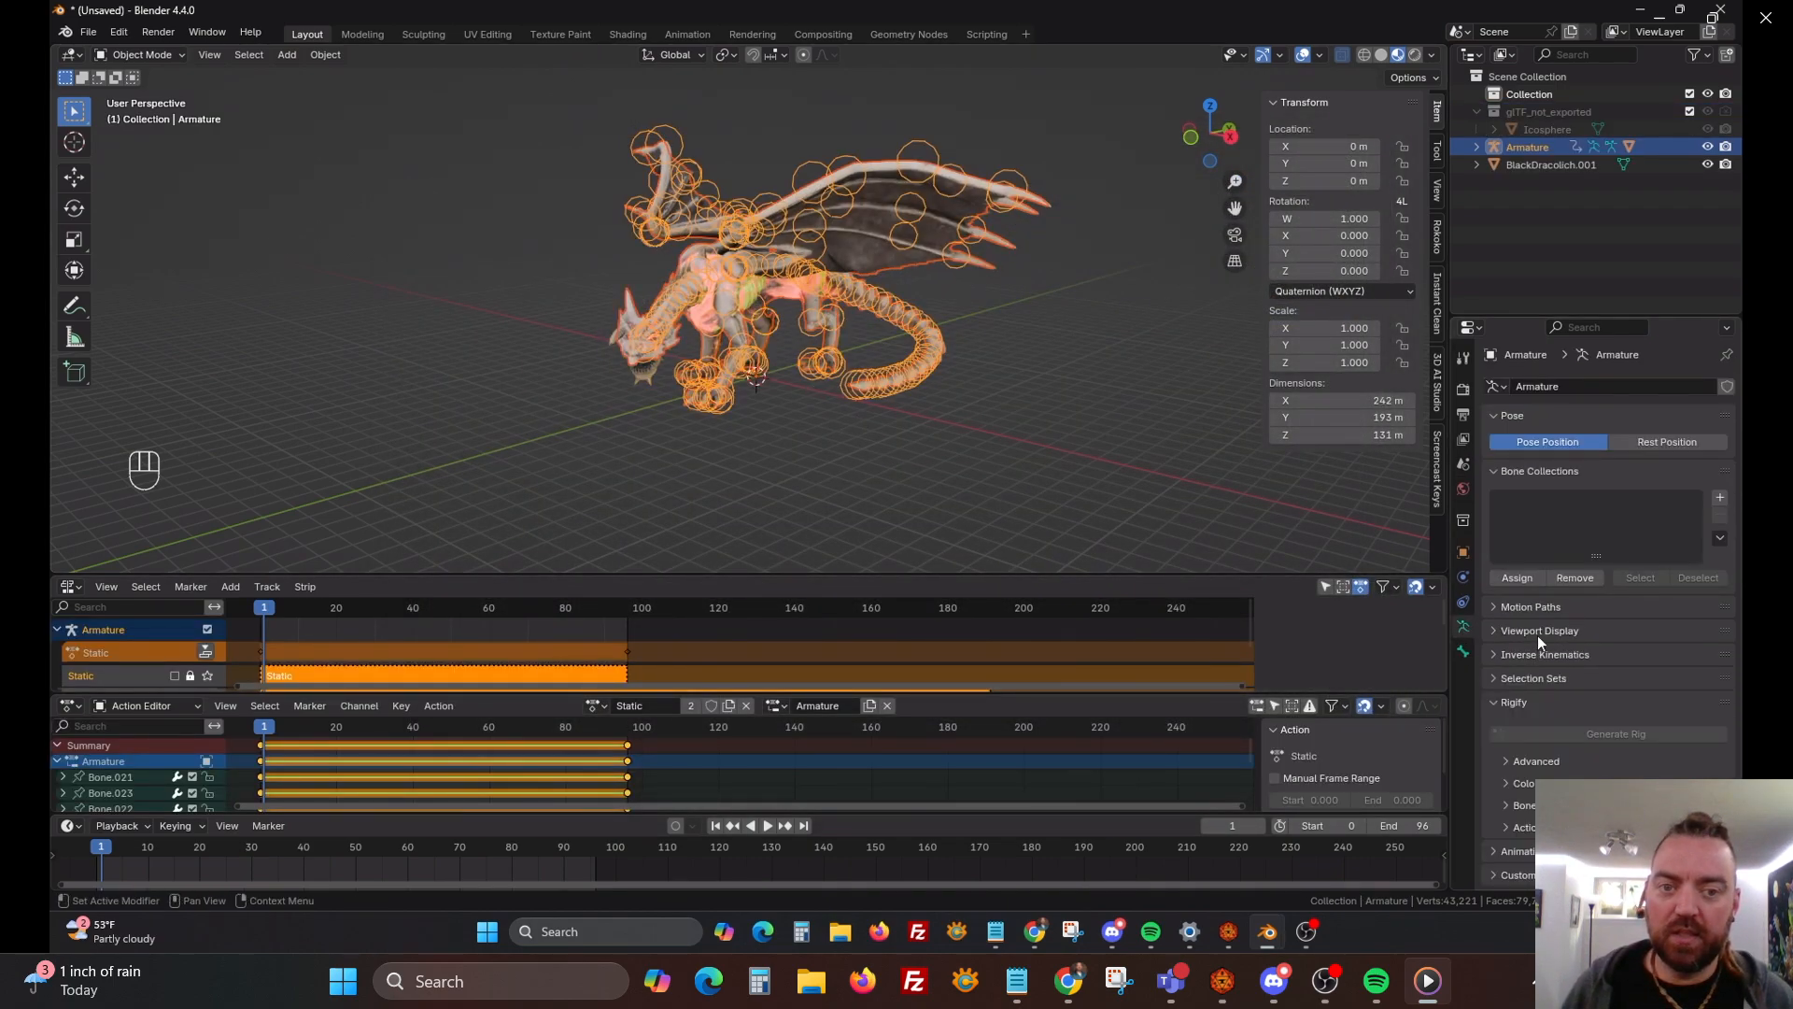
left_click(1588, 698)
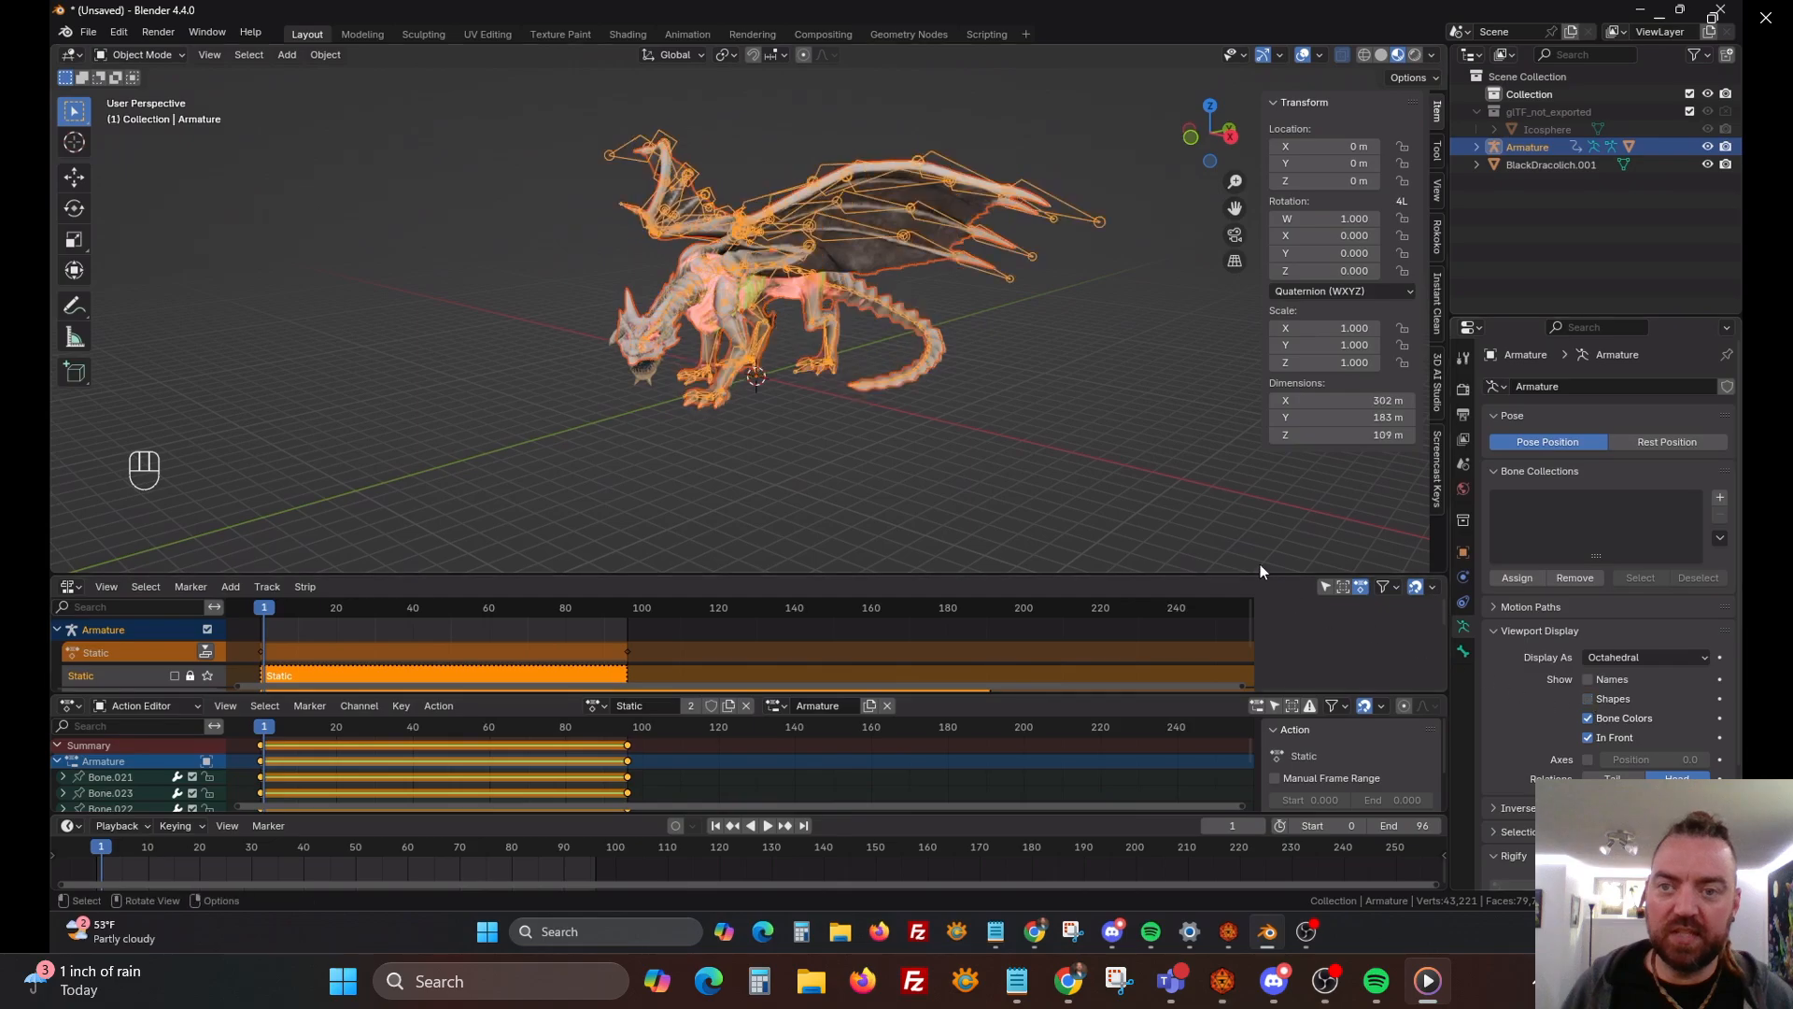
scroll(878, 308, "up", 5)
middle_click_drag(878, 308, 819, 311)
scroll(657, 252, "up", 2)
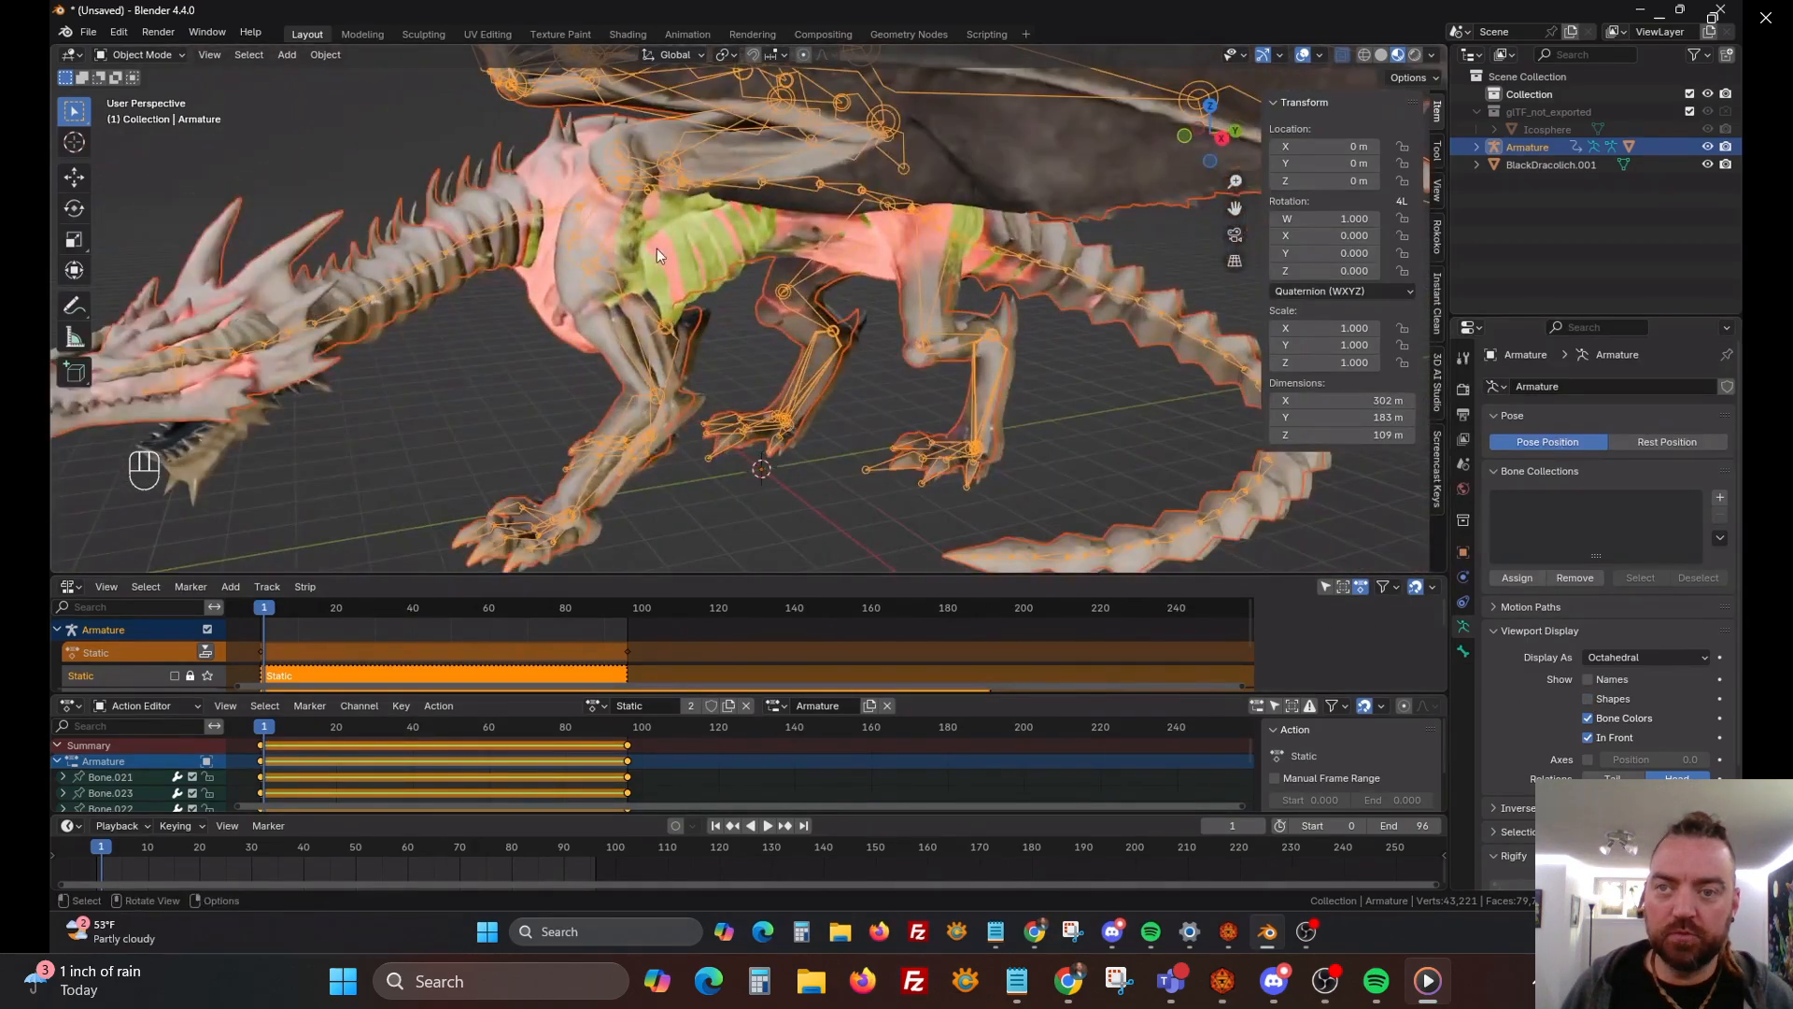
scroll(665, 282, "down", 3)
key("alt+z")
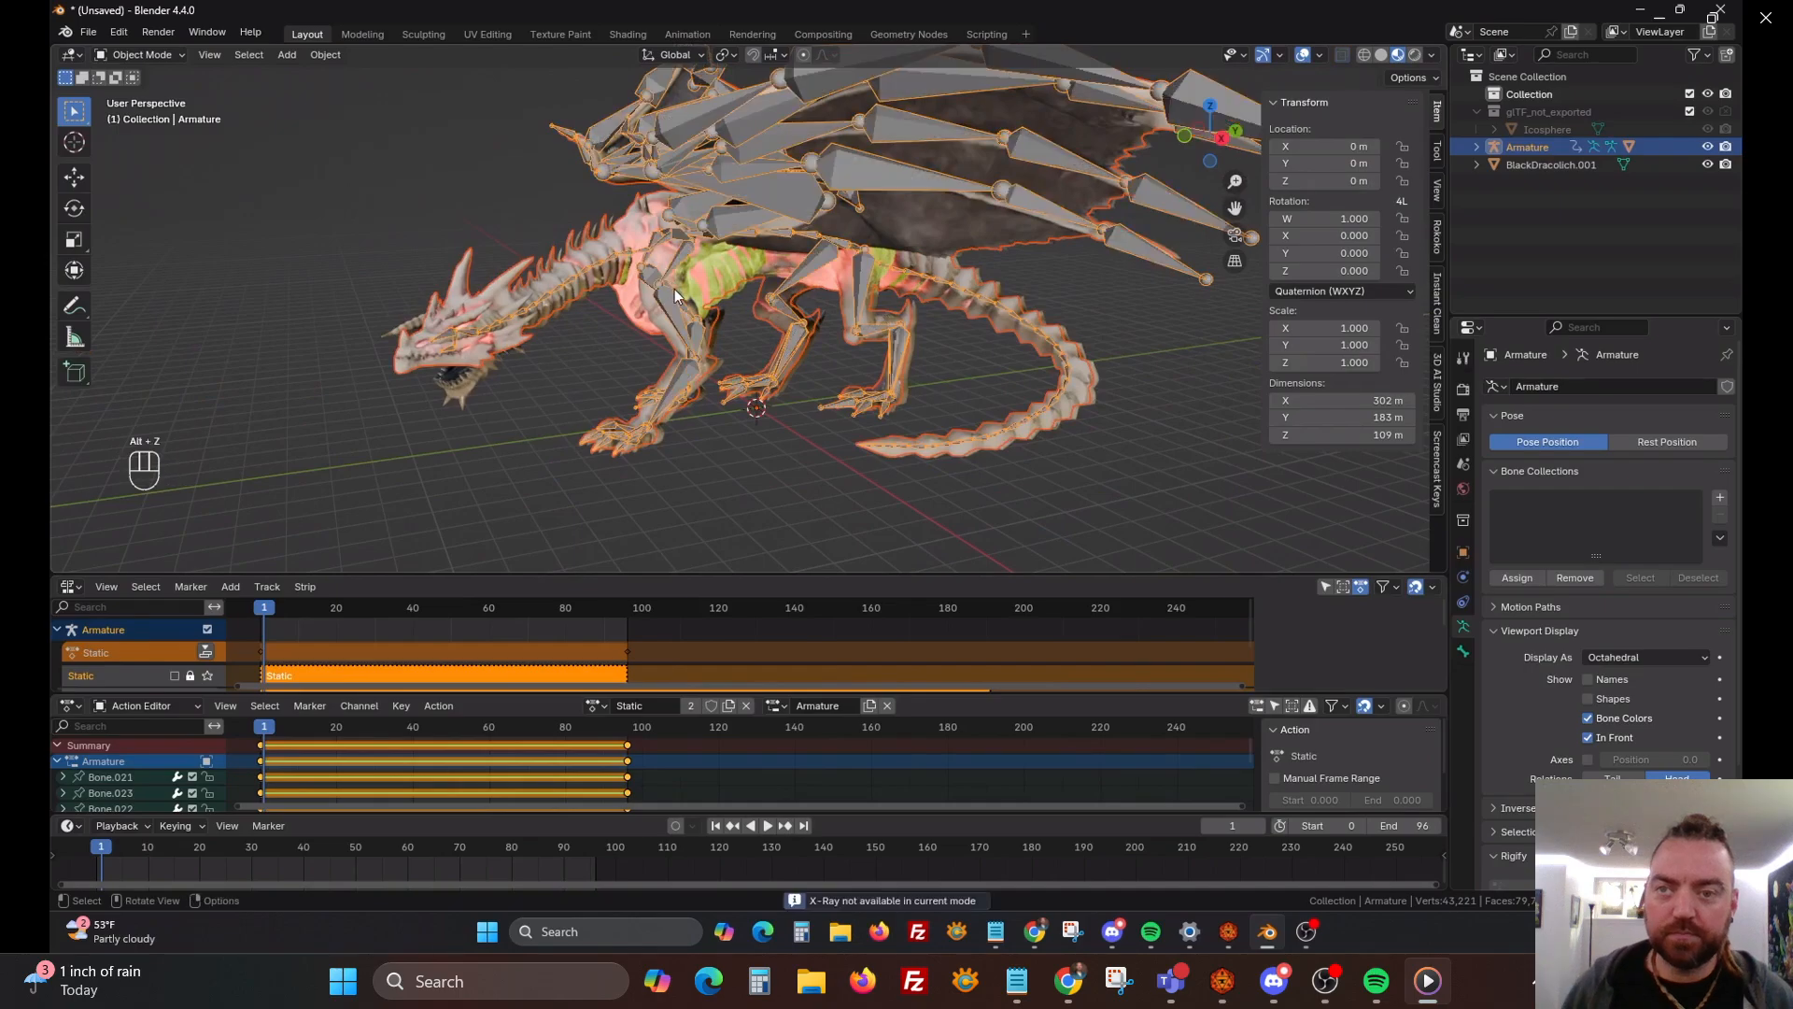
scroll(675, 289, "up", 1)
left_click(680, 284)
key("x")
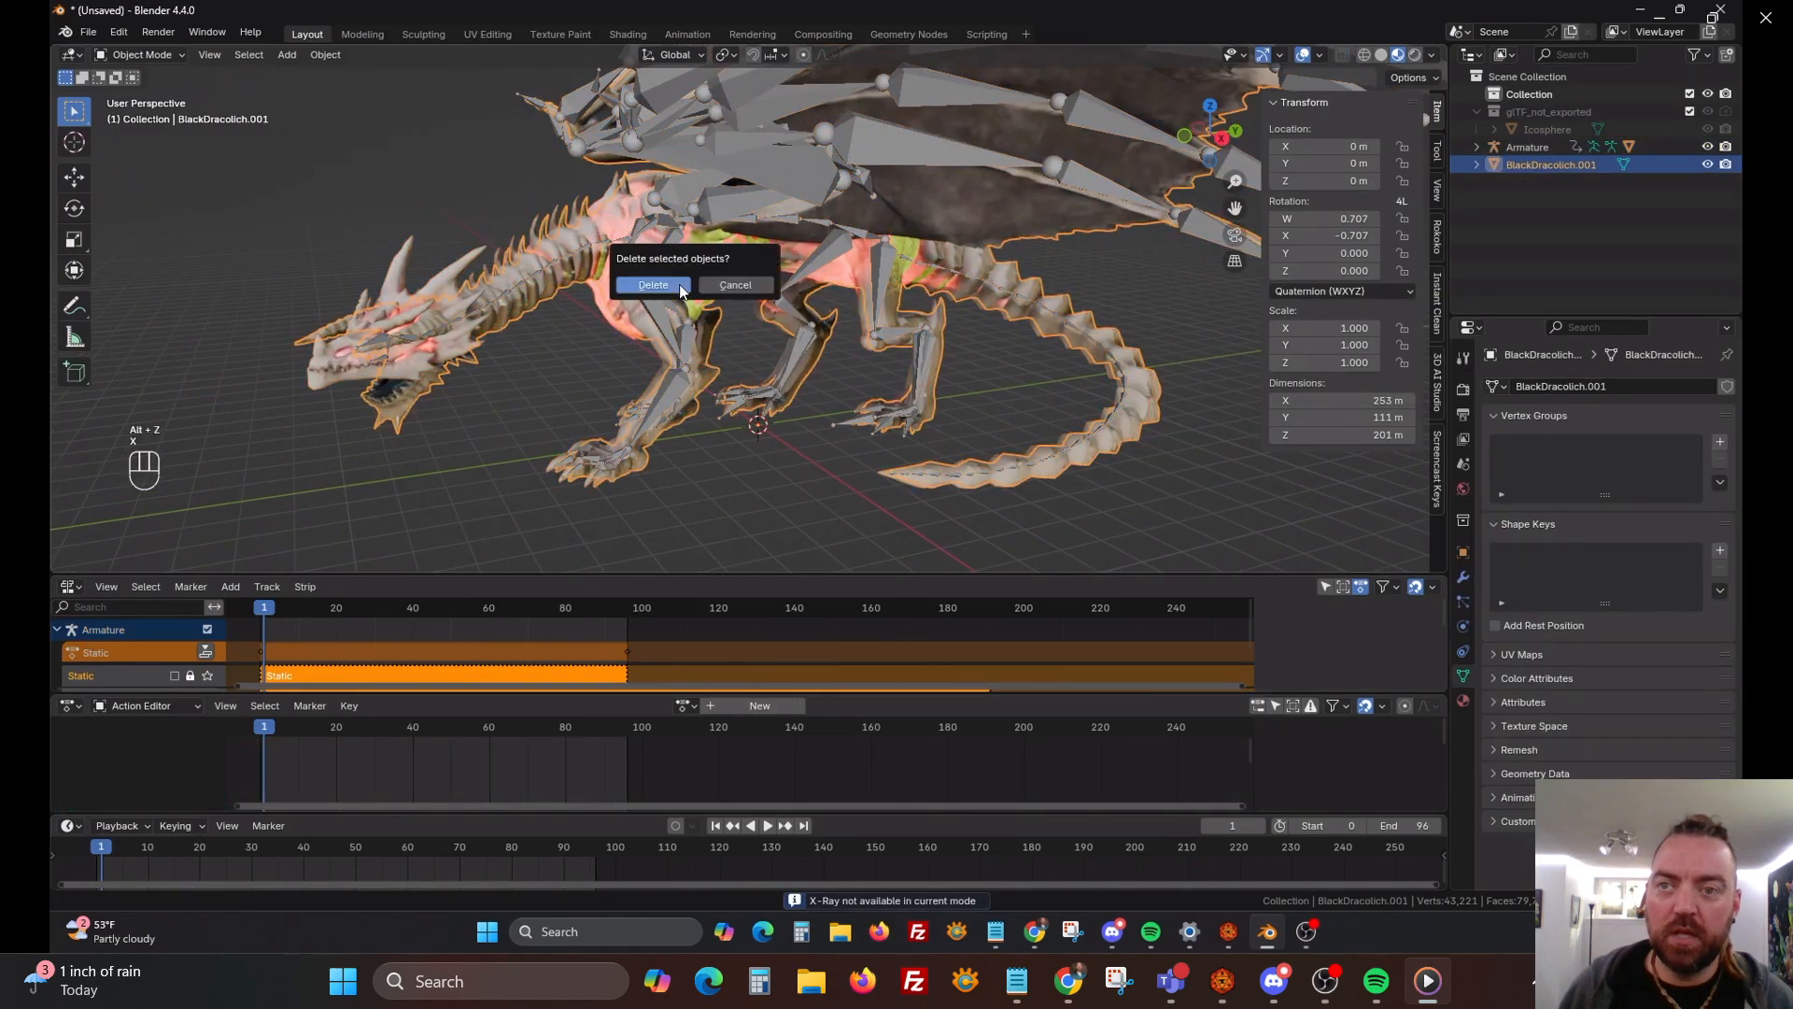
left_click(680, 284)
key("ctrl+z")
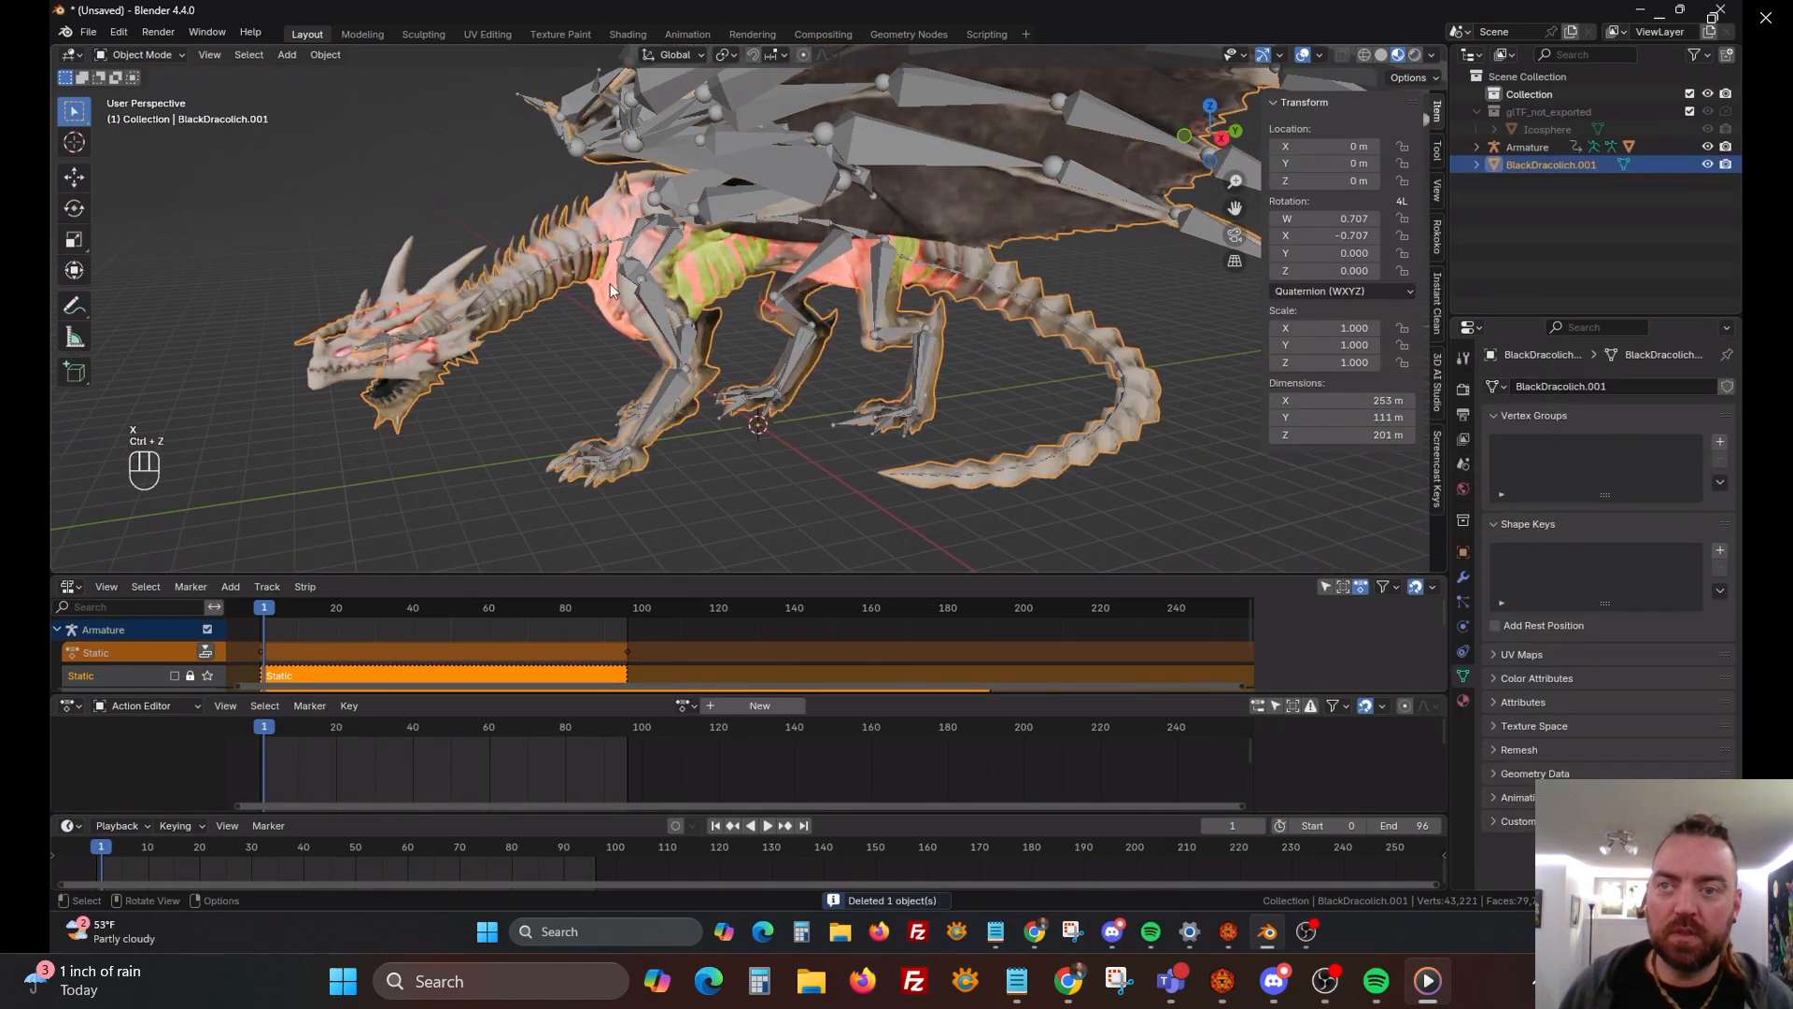
Delete the original dracolich mesh that came with the animated armature, keeping BlackDracolich.001
key("x")
left_click(613, 283)
middle_click_drag(613, 283, 795, 332)
Parent the BlackDracolich.001 mesh to the armature as a deforming rig with bone vertex groups
left_click(605, 267)
key("g")
right_click(422, 205)
scroll(669, 293, "up", 5)
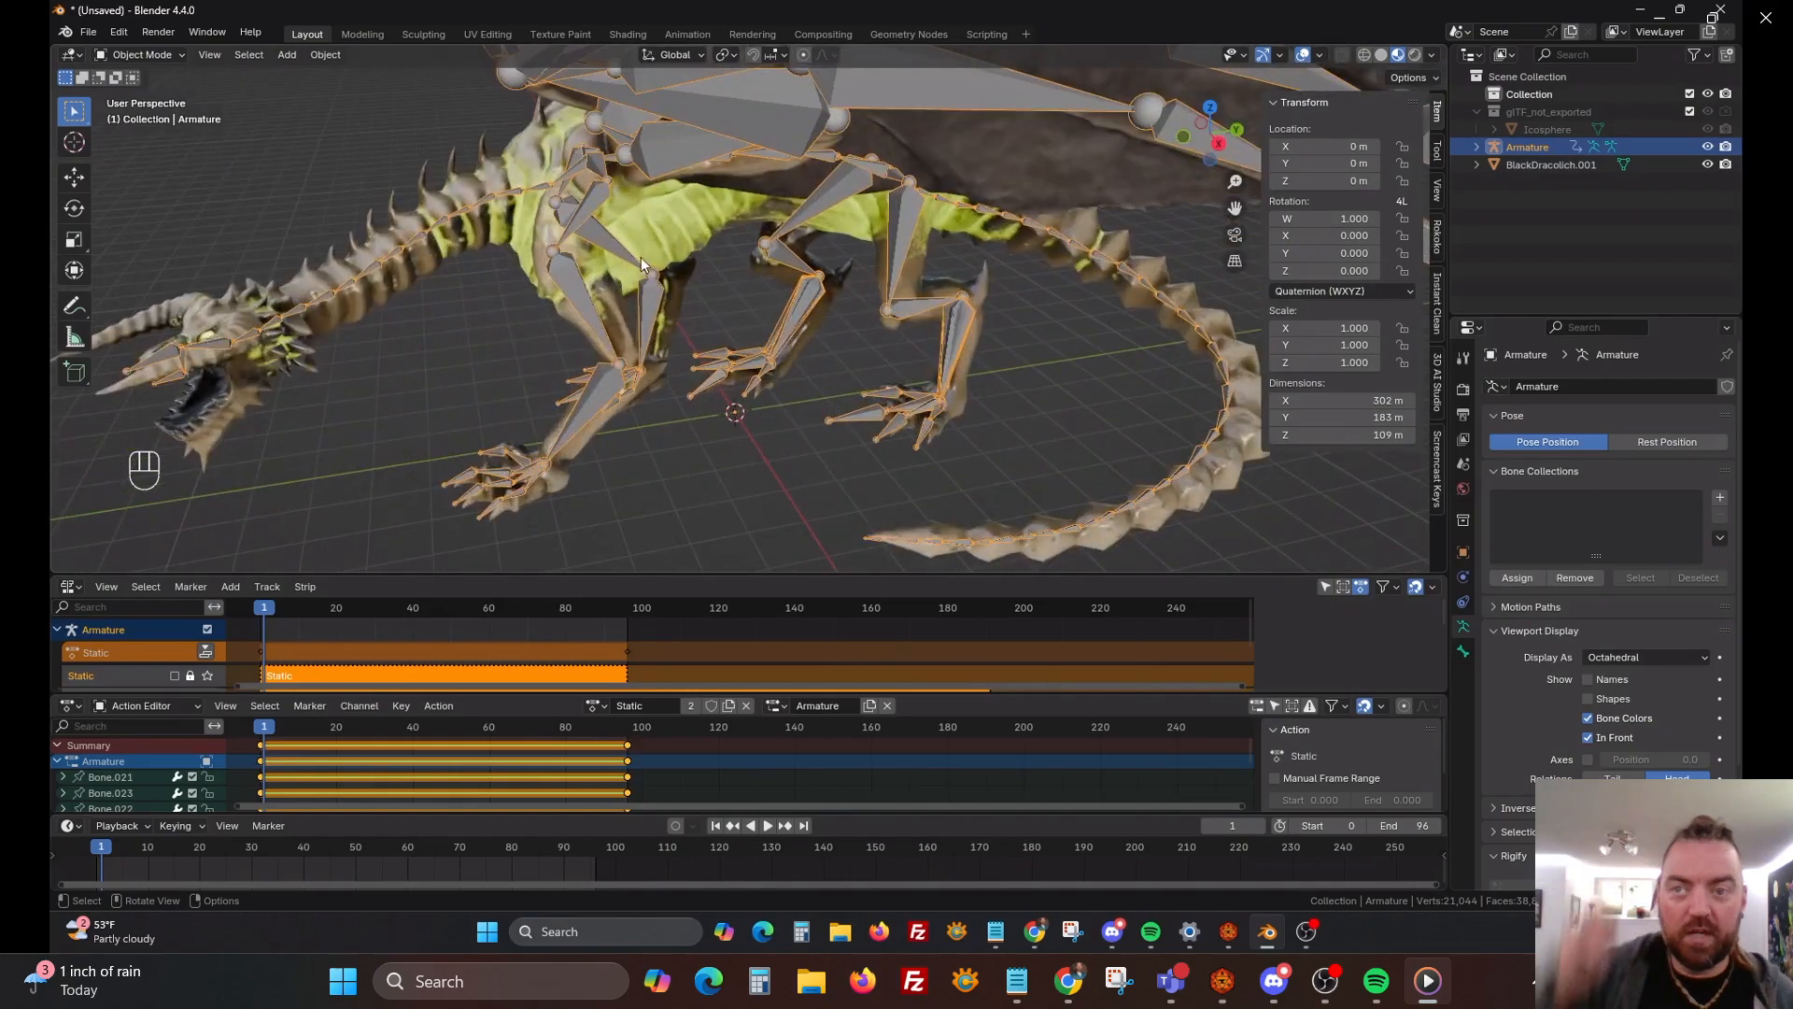
left_click(594, 207, "shift")
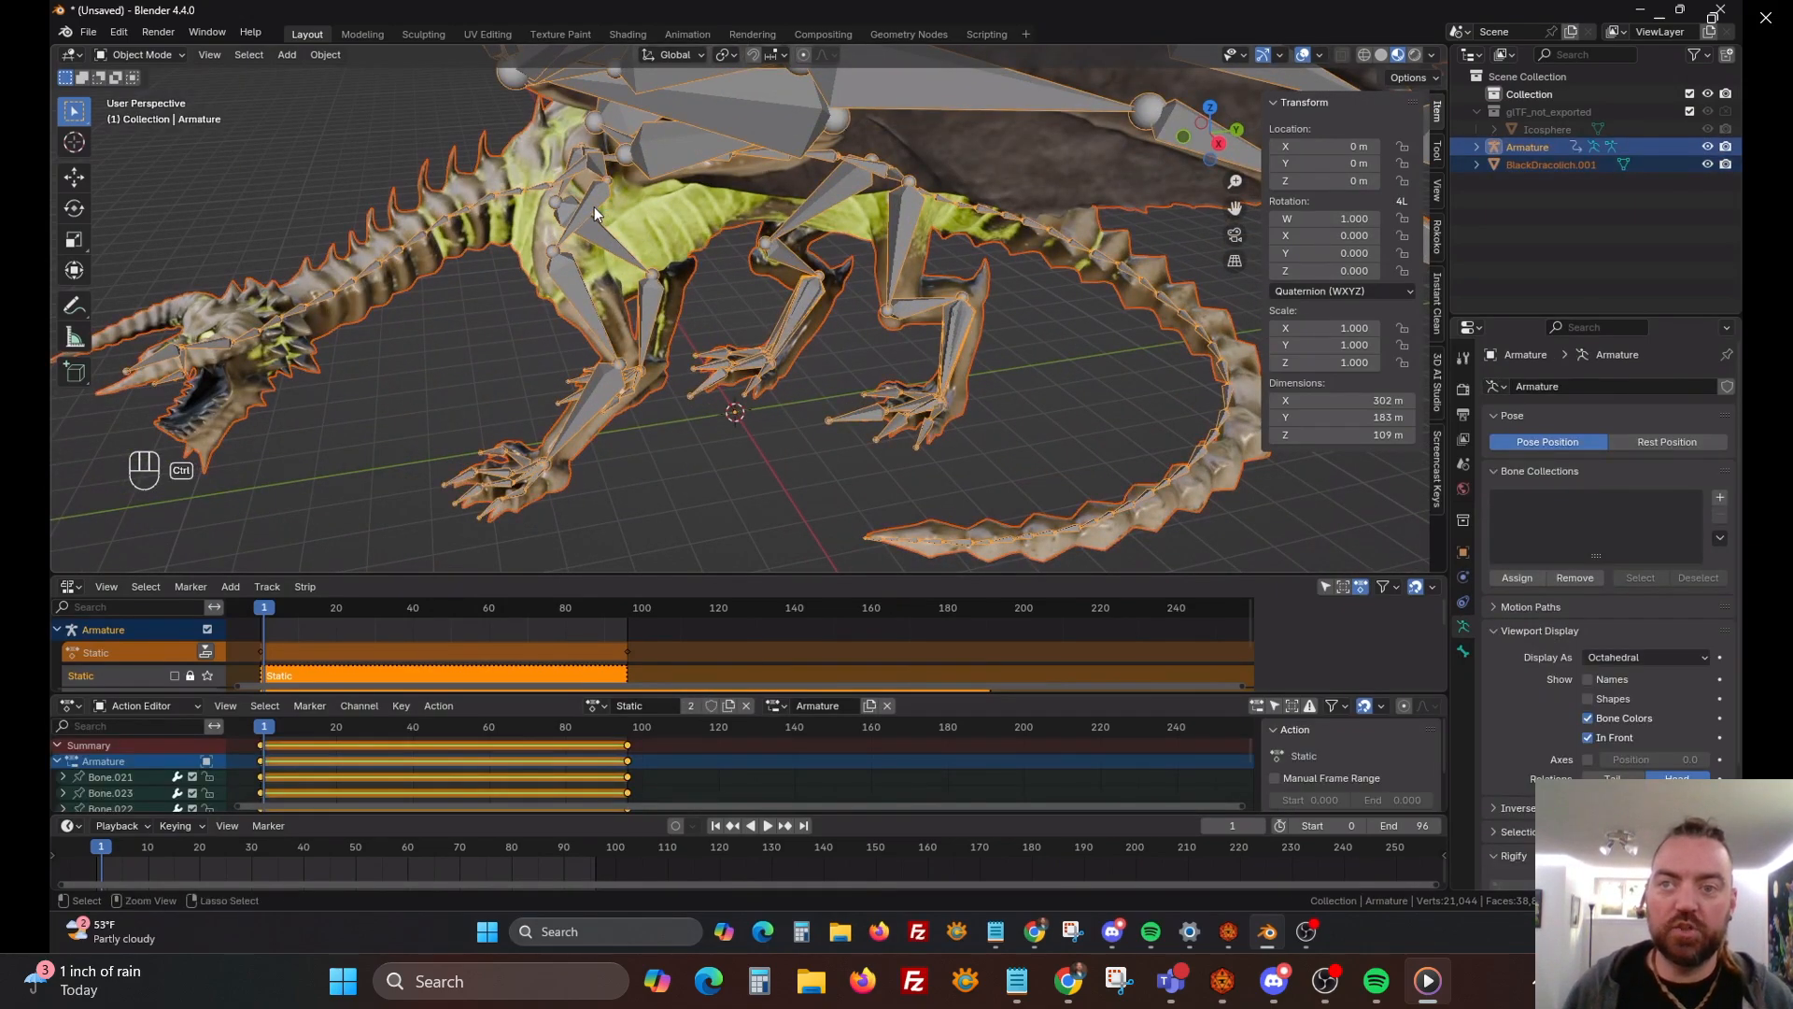
key("ctrl+p")
left_click(546, 326)
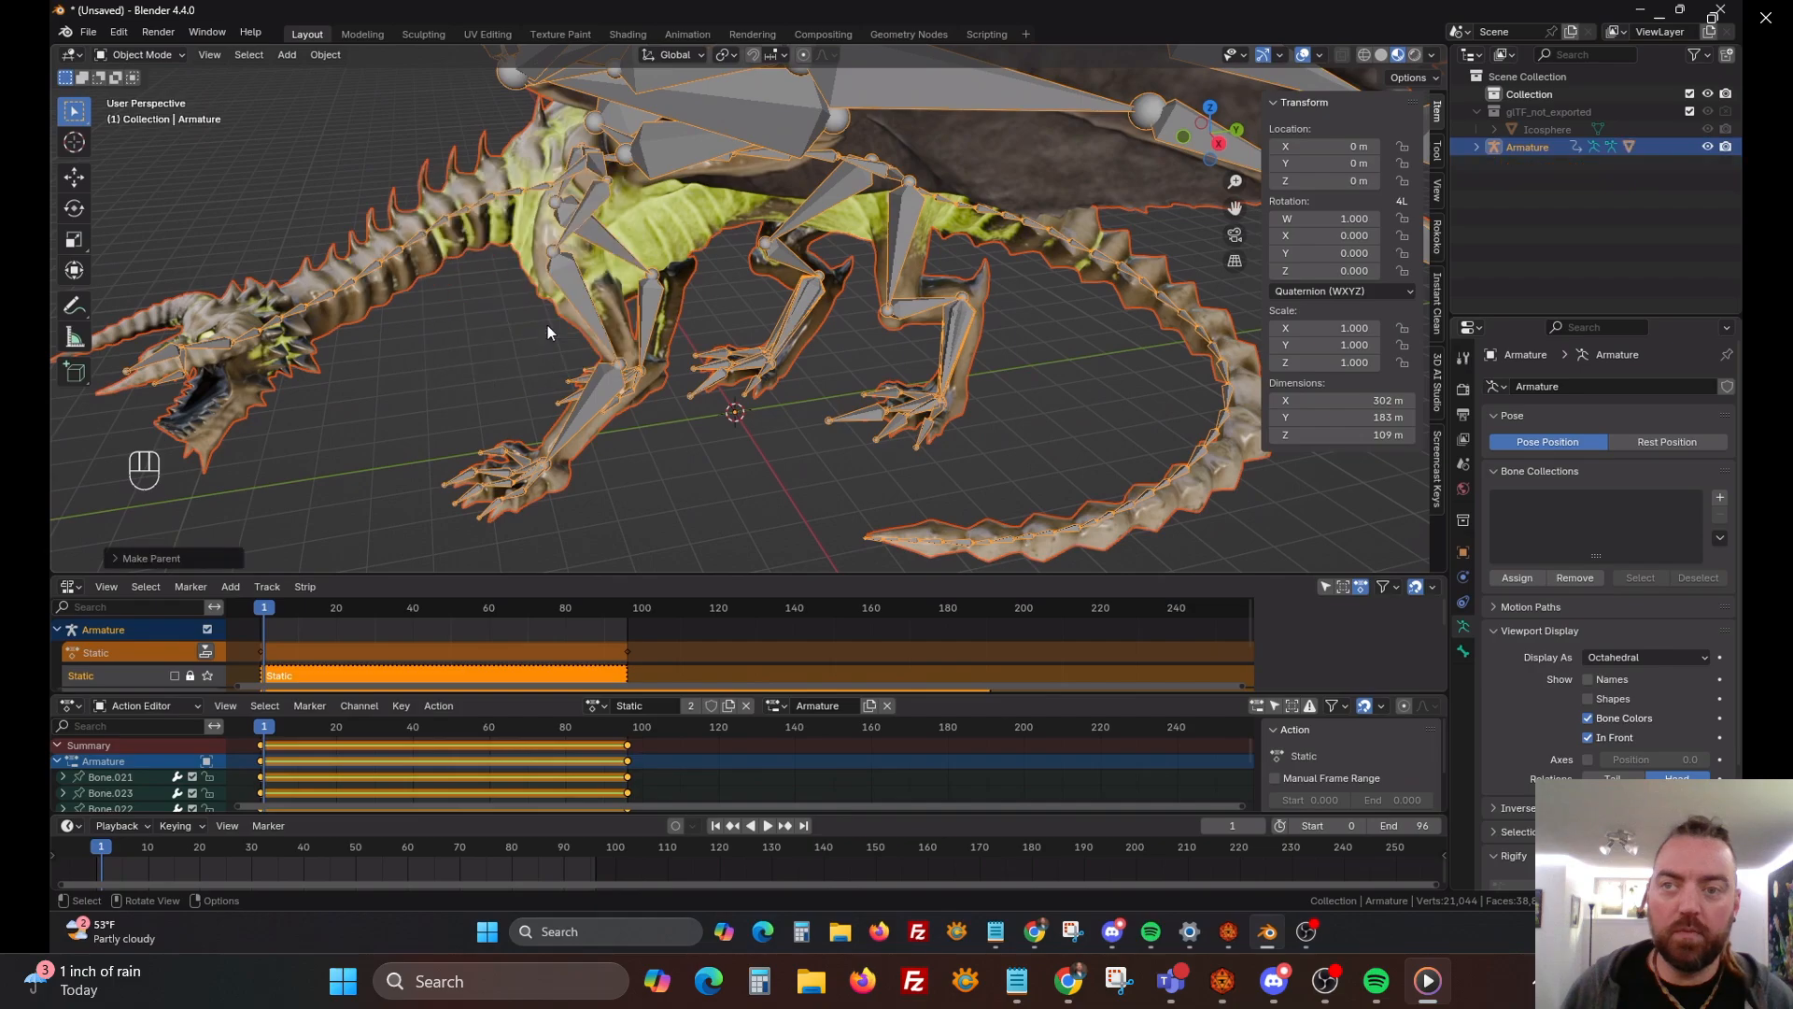
Merge all vertices of the BlackDracolich.001 mesh by distance and return to Object Mode
left_click(509, 177)
key("Tab")
left_click(376, 57)
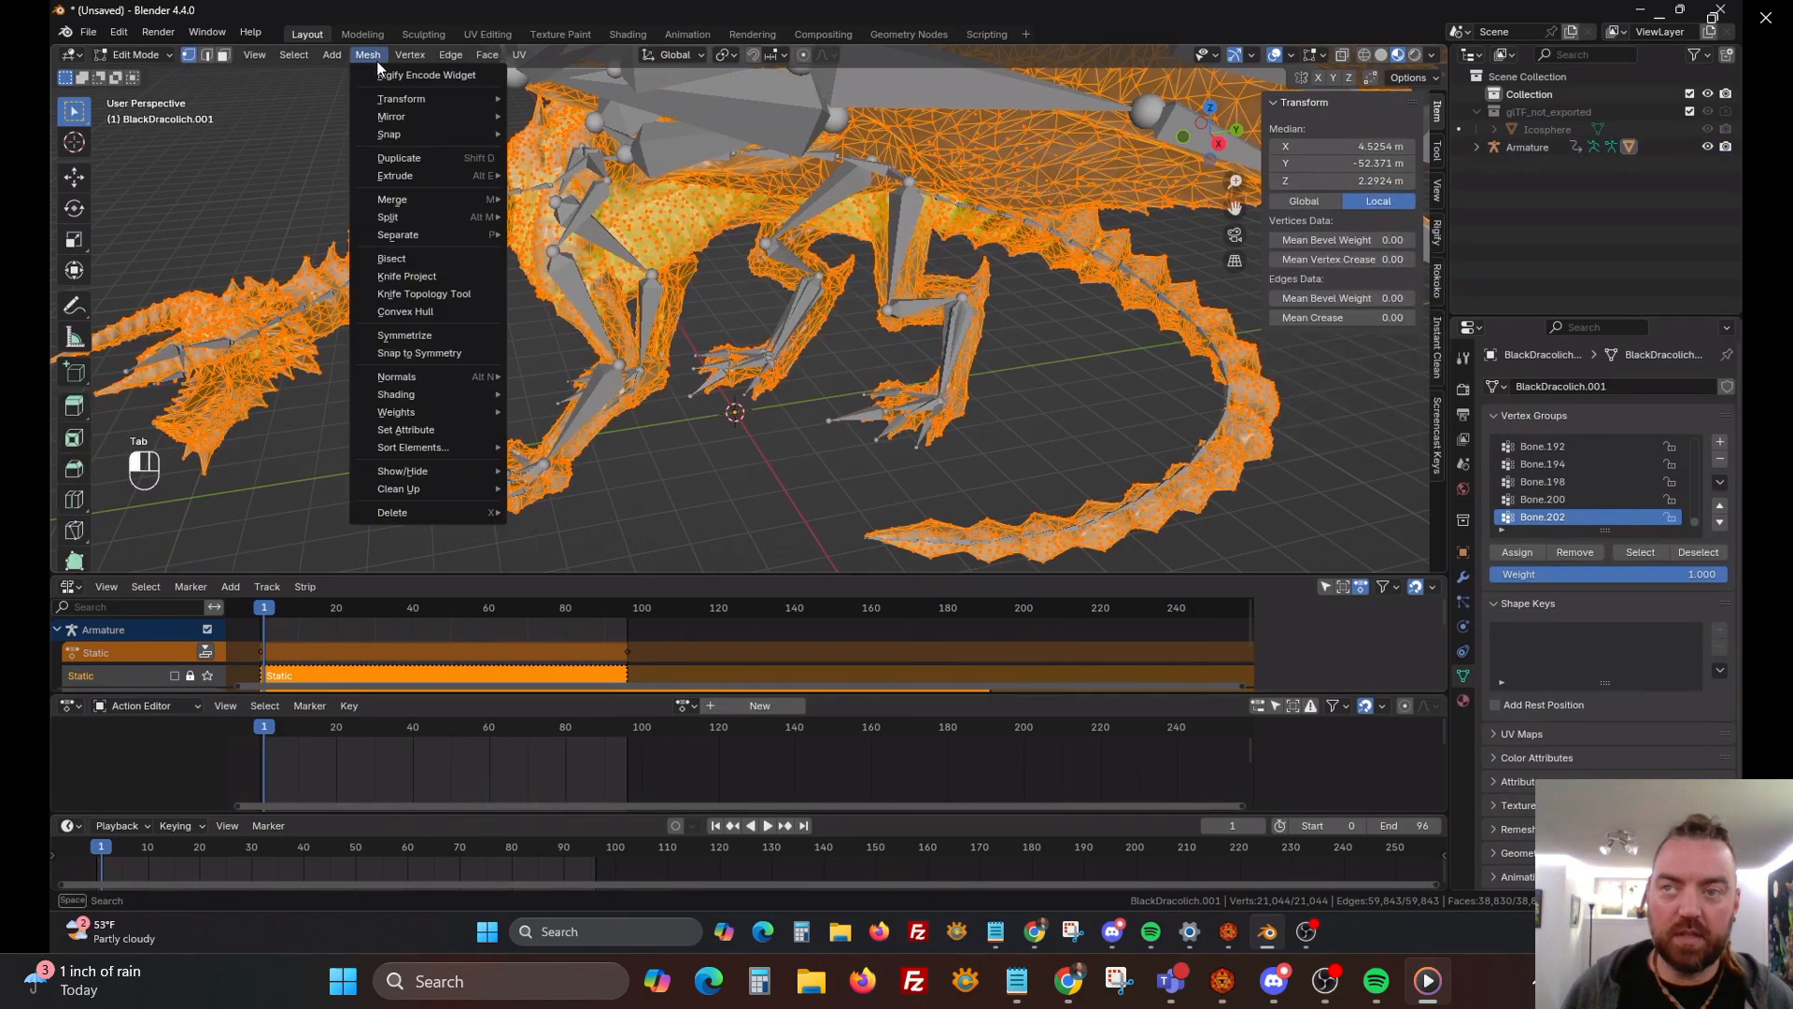
mouse_move(438, 199)
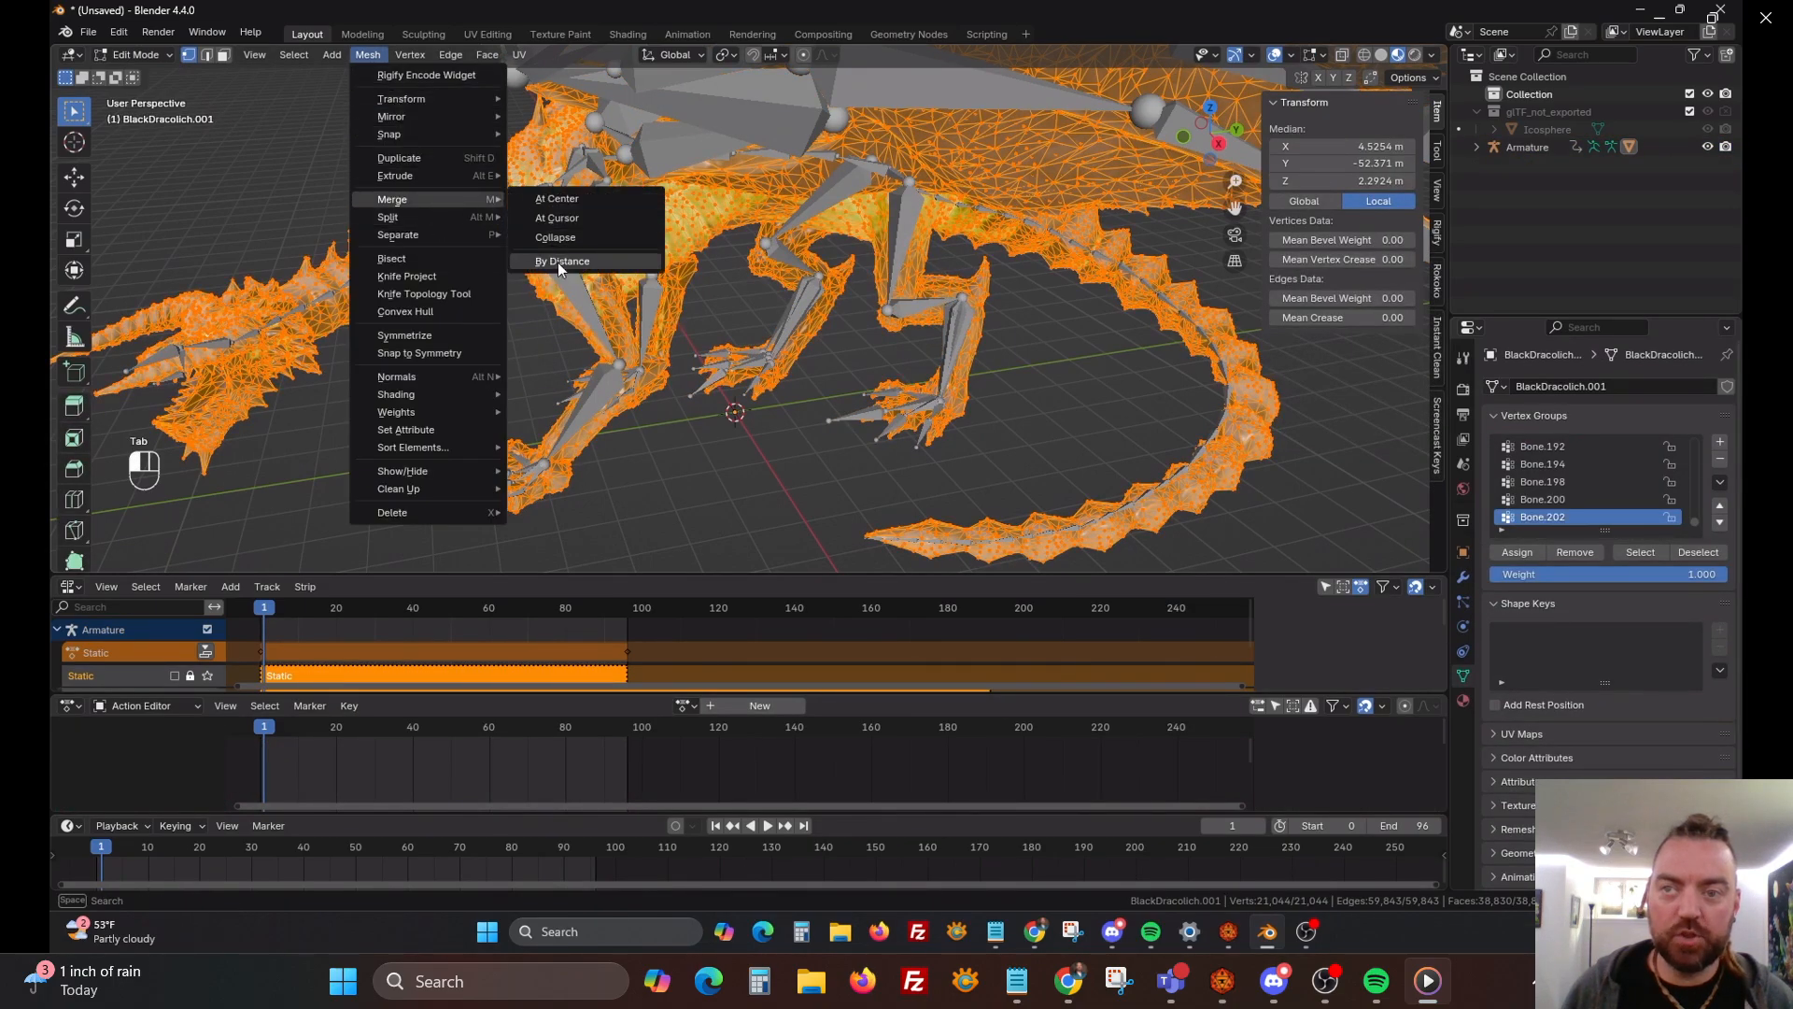
left_click(558, 261)
key("Tab")
scroll(504, 266, "down", 5)
middle_click_drag(504, 266, 705, 265)
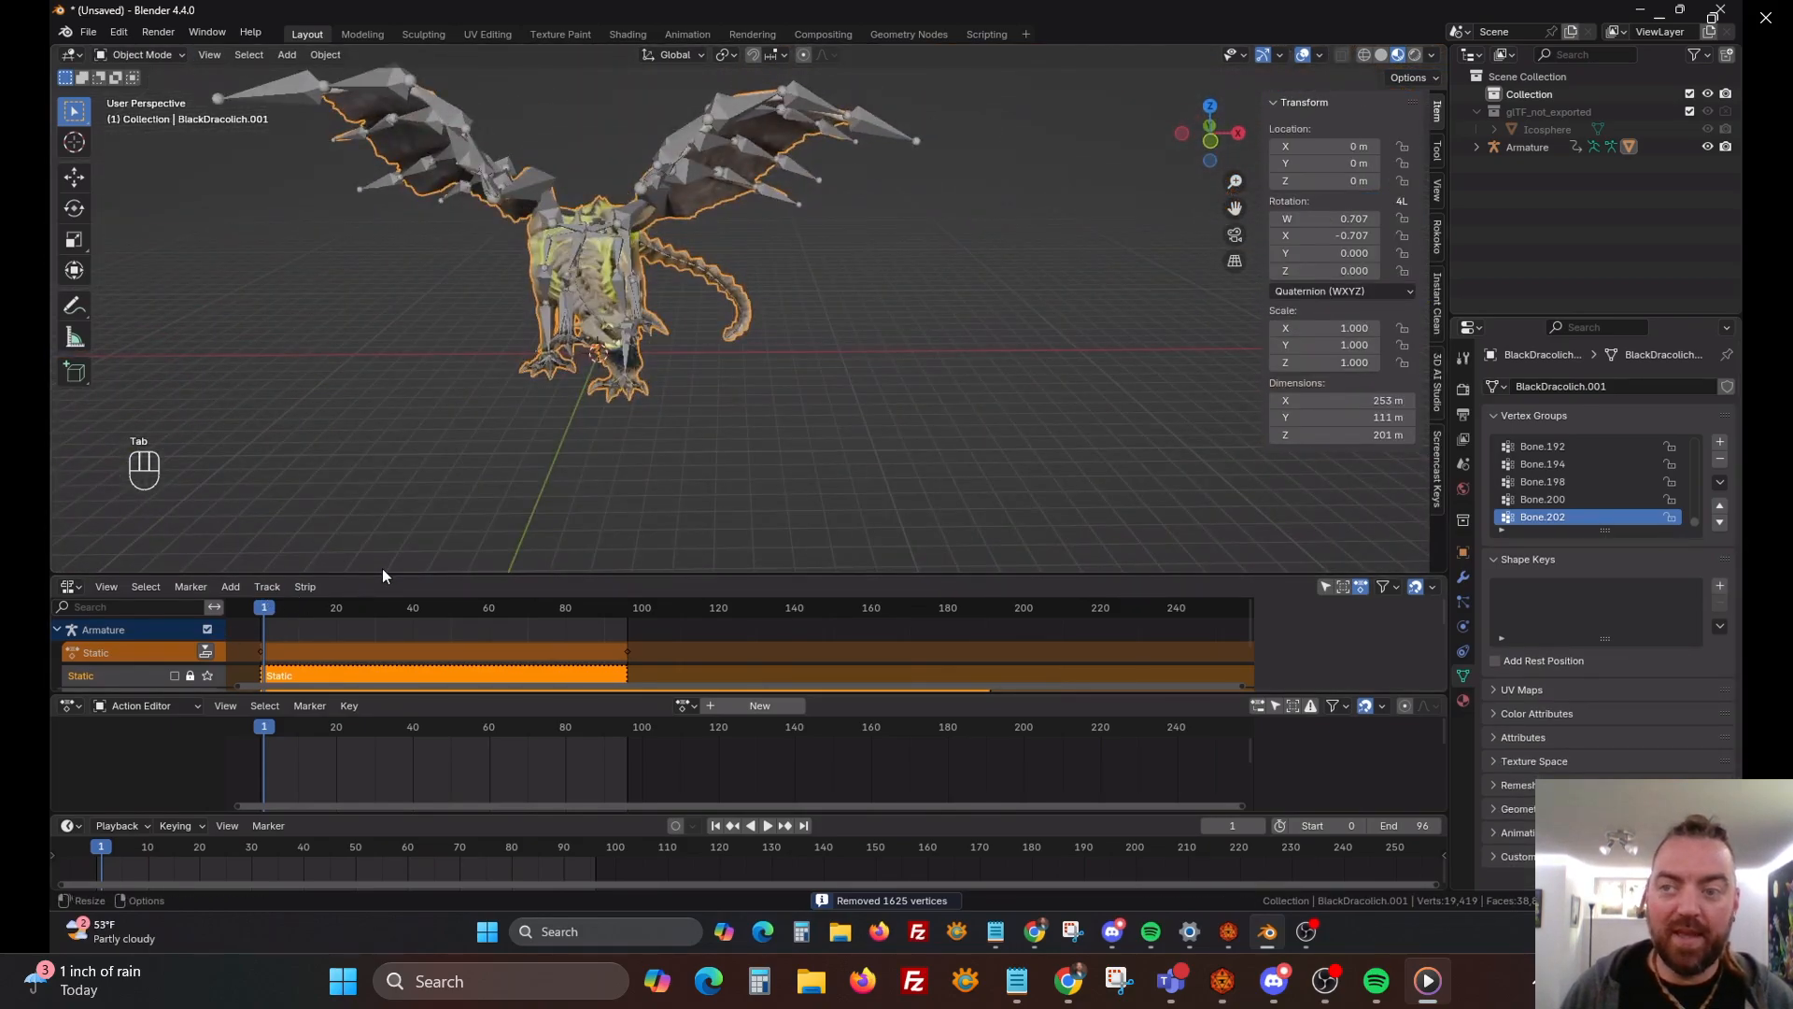
Enlarge the nonlinear animation editor and unlink the Static action from the armature
left_click_drag(383, 573, 385, 411)
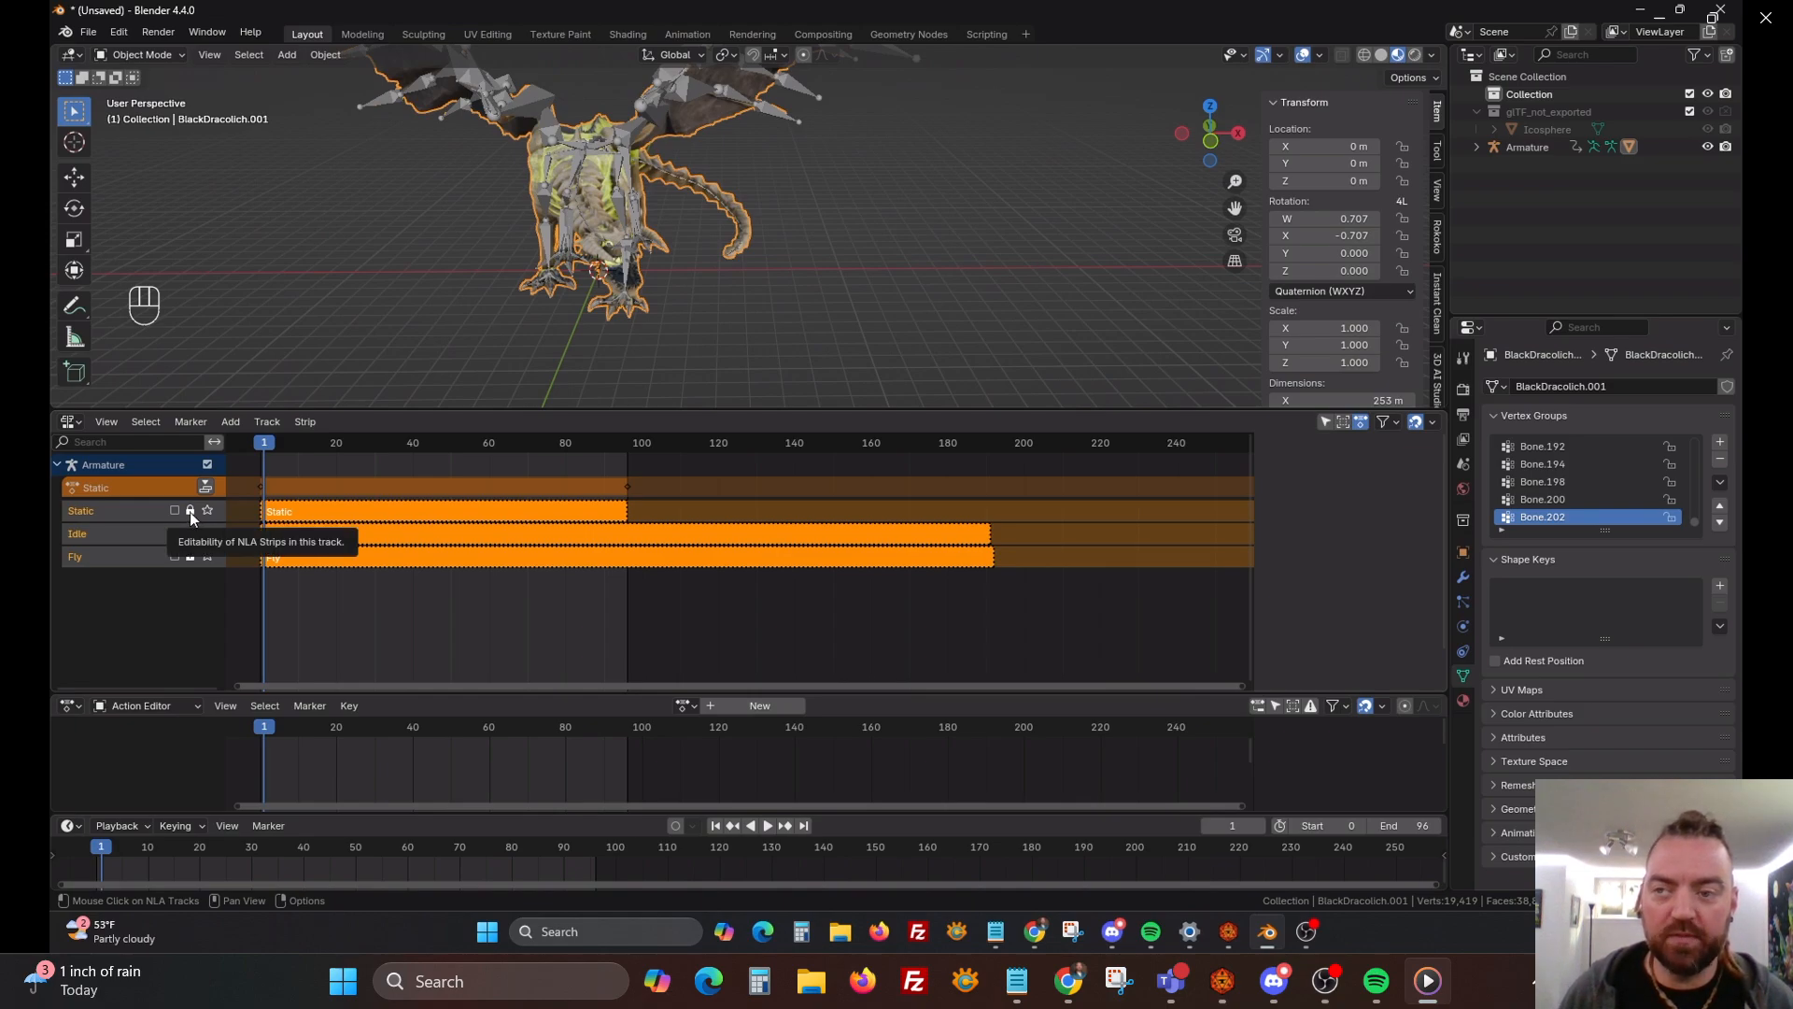
left_click(631, 213)
left_click(747, 709)
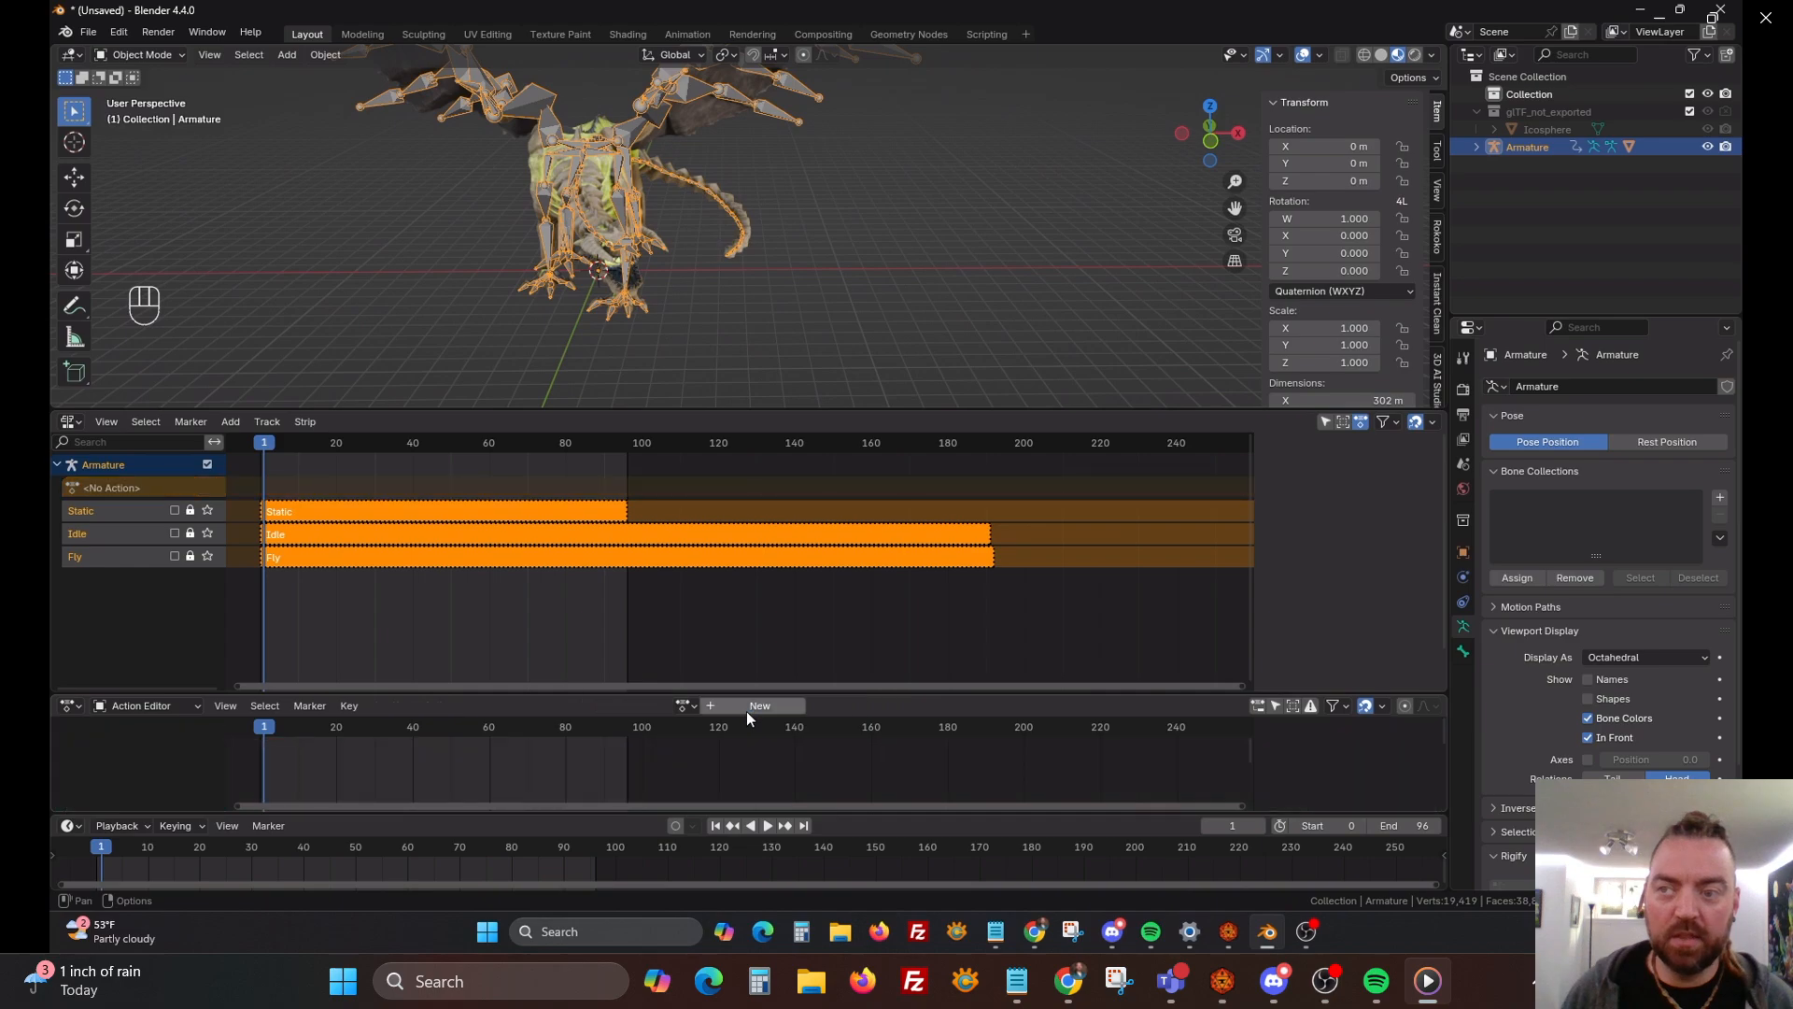
Solo the Fly track to preview its animation on the dracolich, and turn the solo off again
left_click(209, 557)
mouse_move(266, 726)
left_mouse_down()
mouse_move(400, 743)
mouse_move(585, 732)
mouse_move(260, 734)
left_mouse_up()
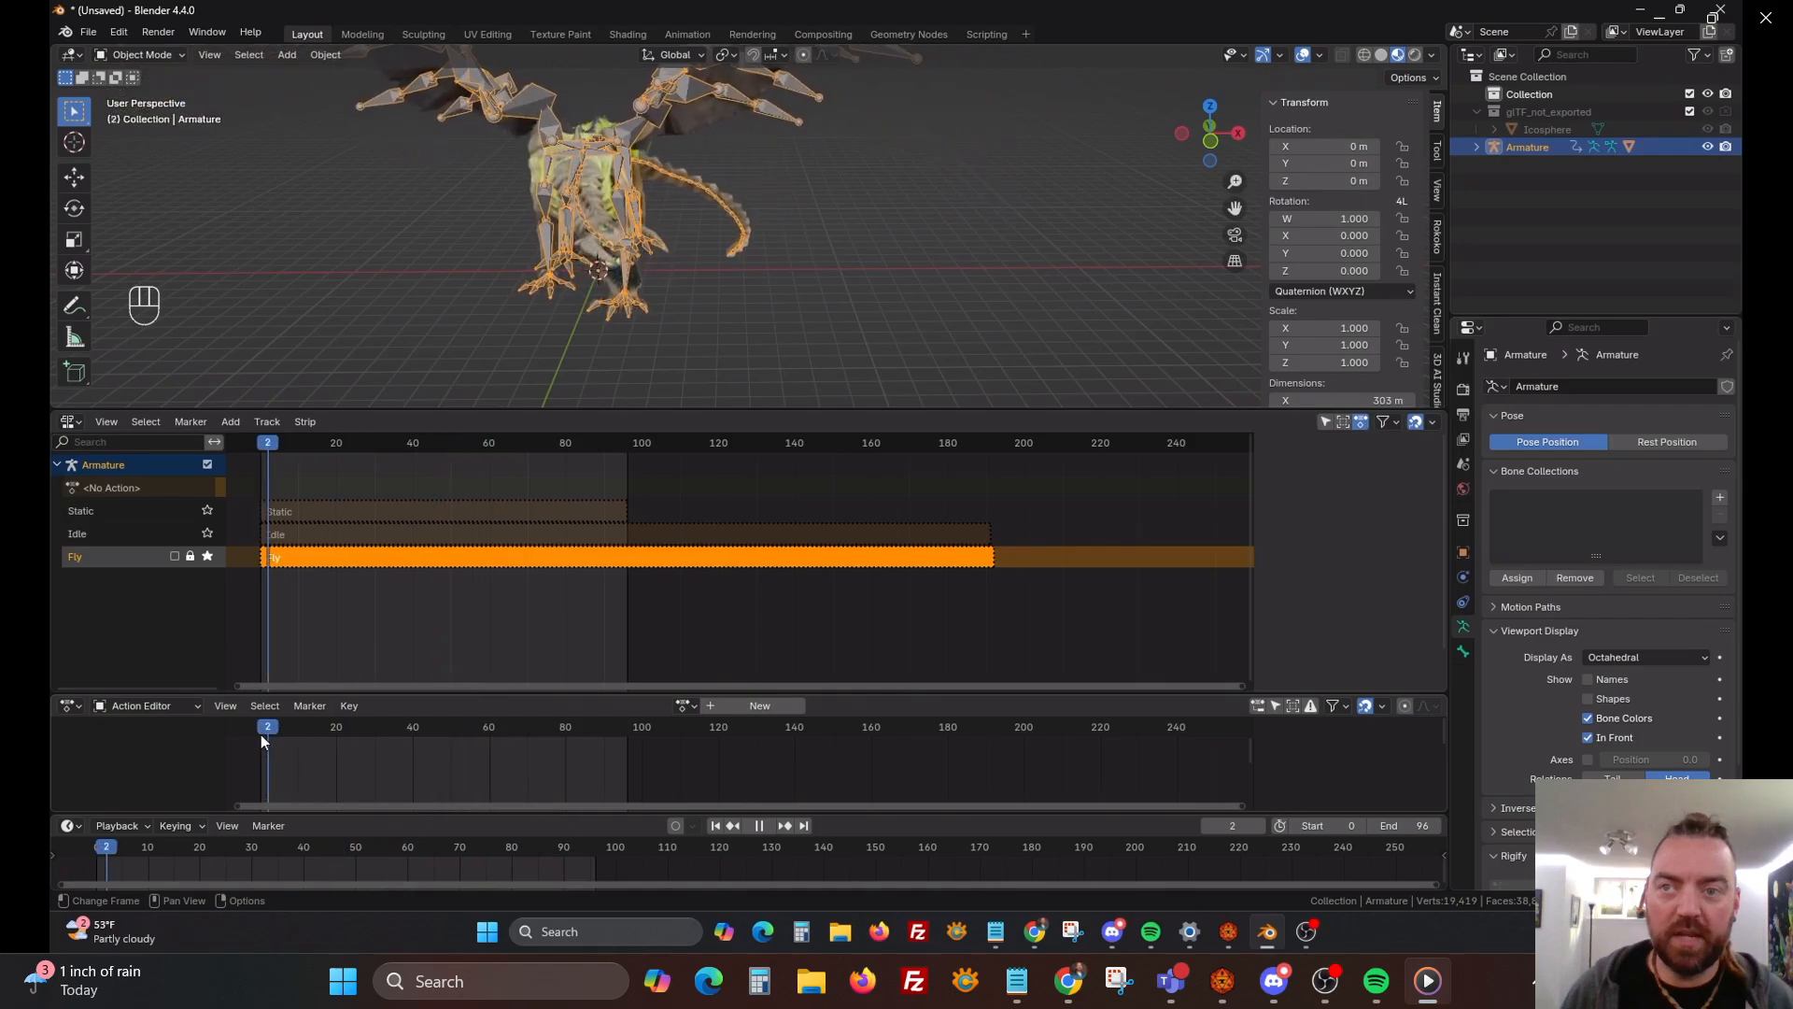
left_click(209, 557)
Solo the Idle track to preview its animation from frame 0, and turn the solo off again
middle_click_drag(710, 177, 727, 281)
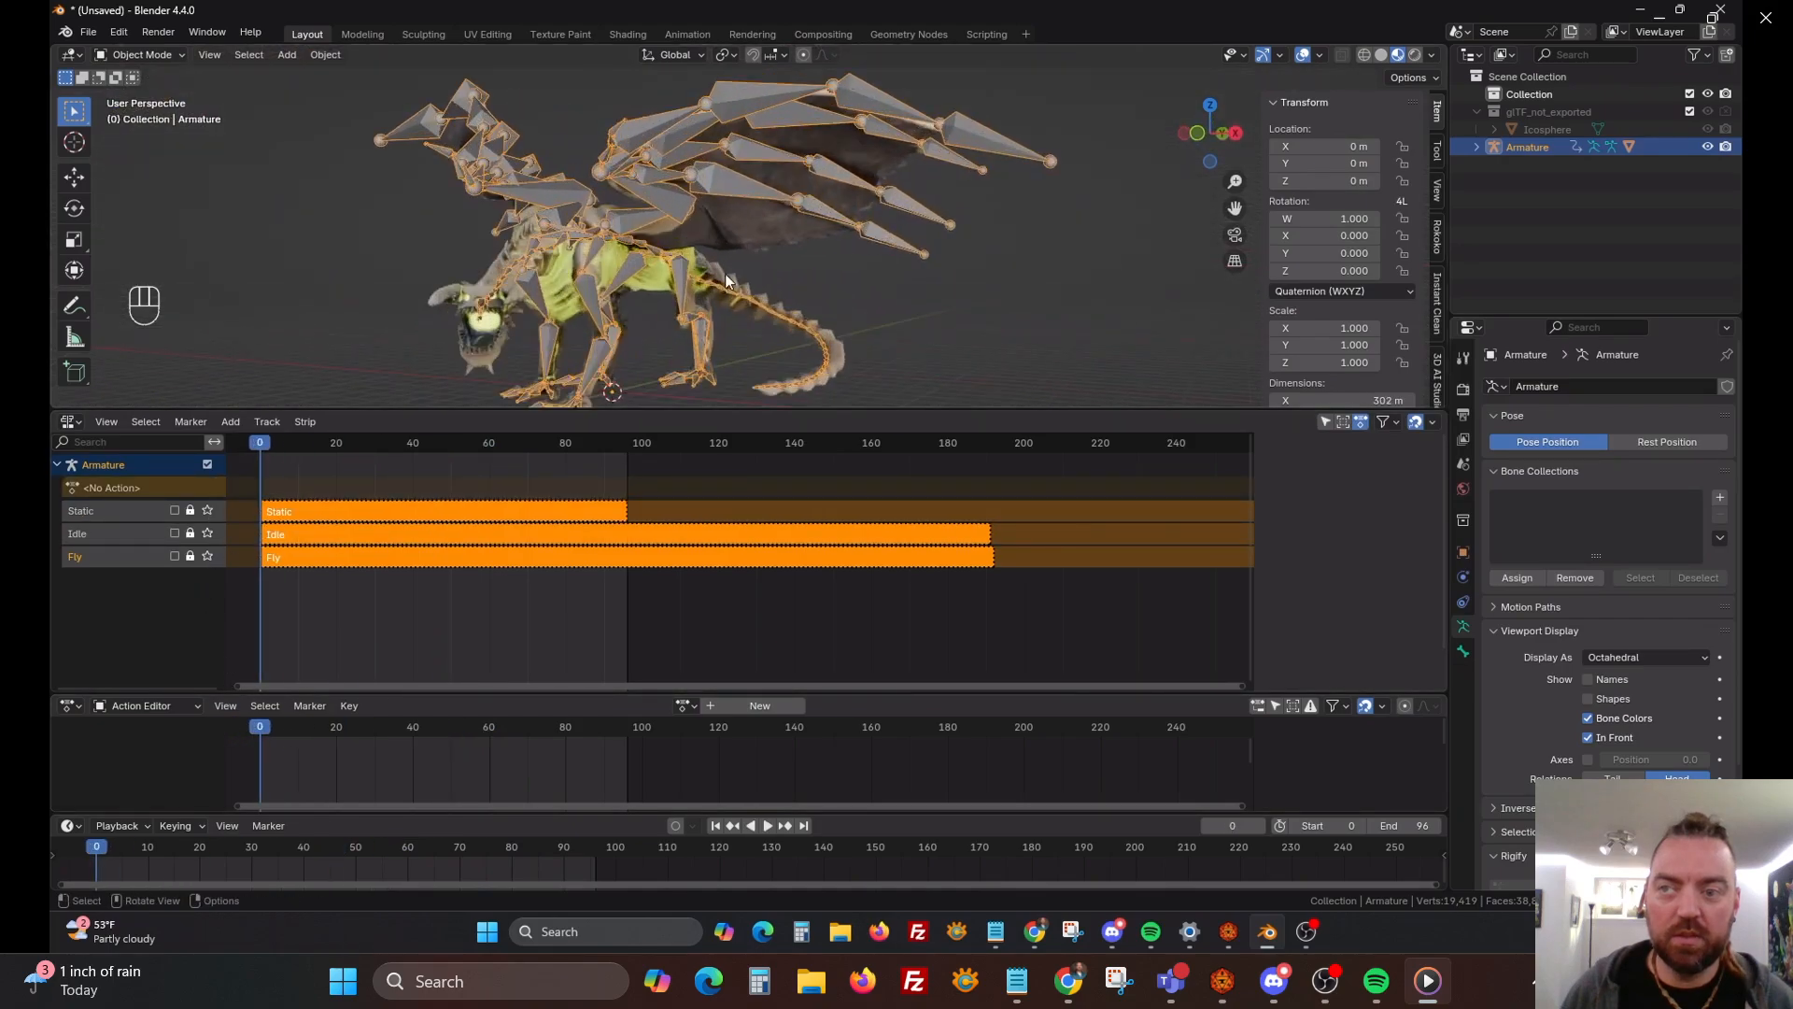
left_click(207, 533)
mouse_move(261, 730)
left_mouse_down()
mouse_move(673, 787)
mouse_move(235, 748)
left_mouse_up()
key("space")
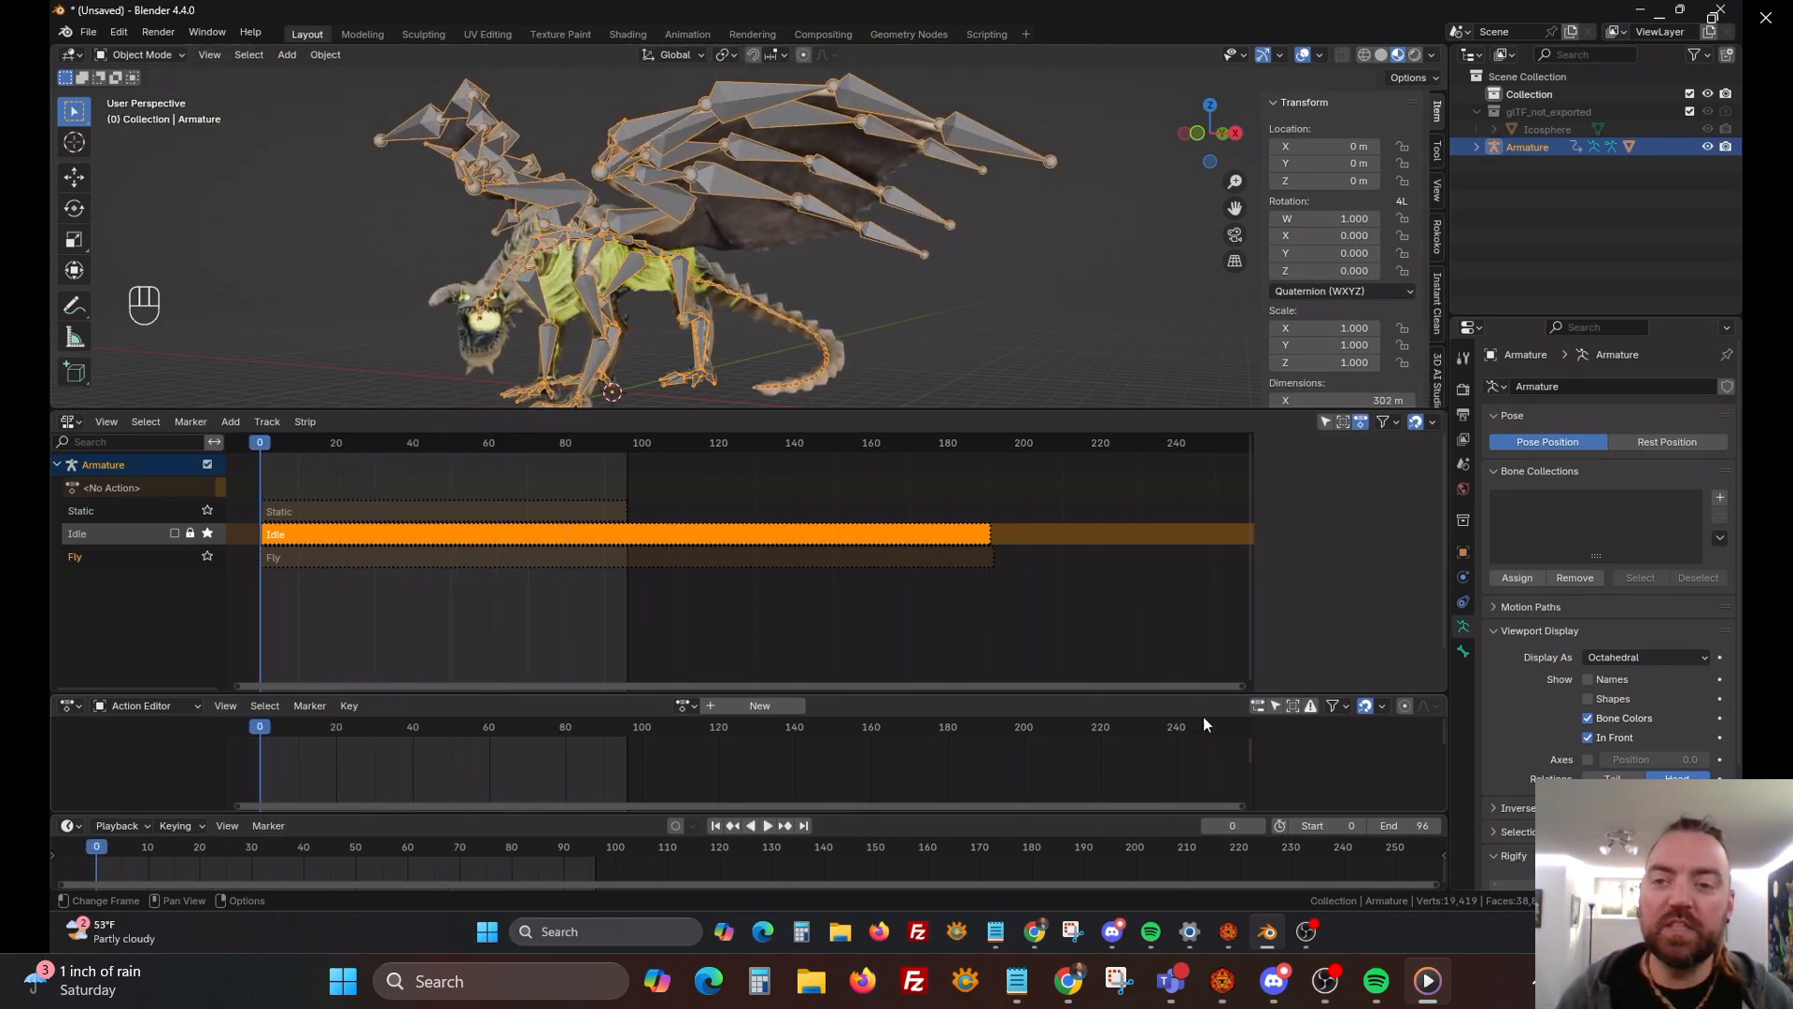
left_click(215, 534)
Select all the objects in the scene, with both the dracolich mesh and its armature included
middle_click_drag(395, 370, 615, 273)
left_click(614, 271)
left_click(659, 236)
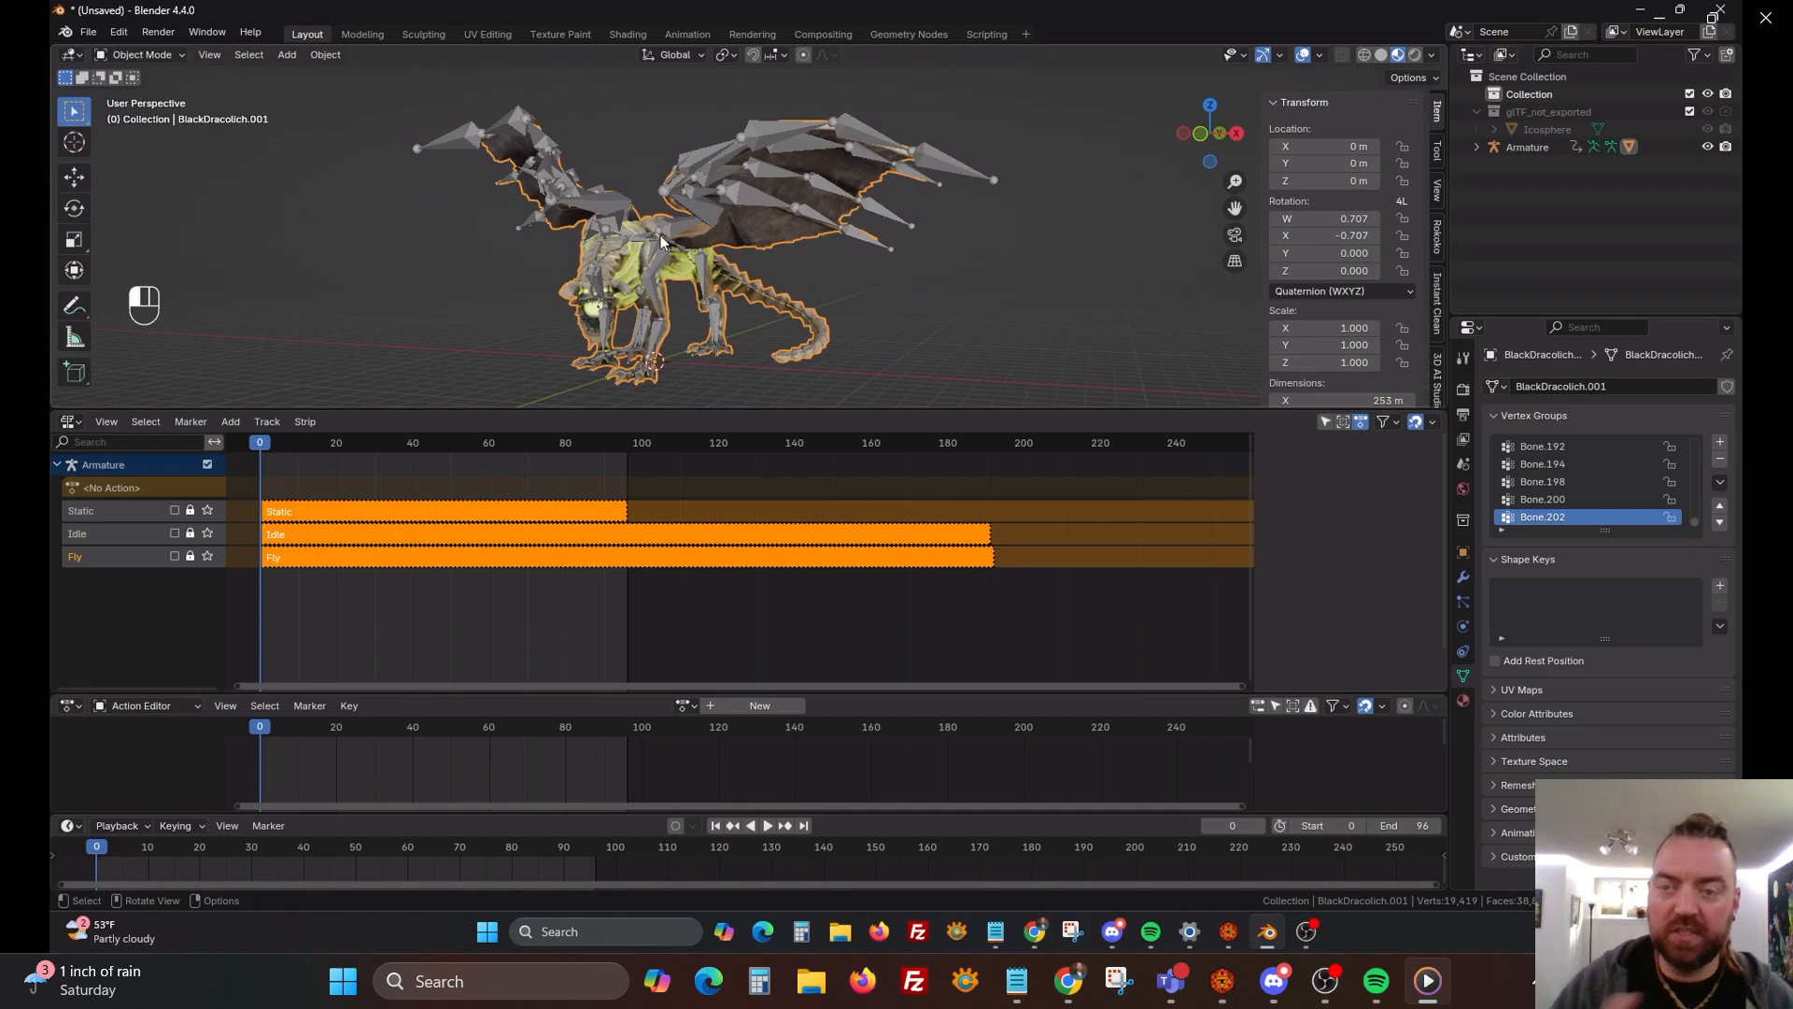
left_click(627, 272)
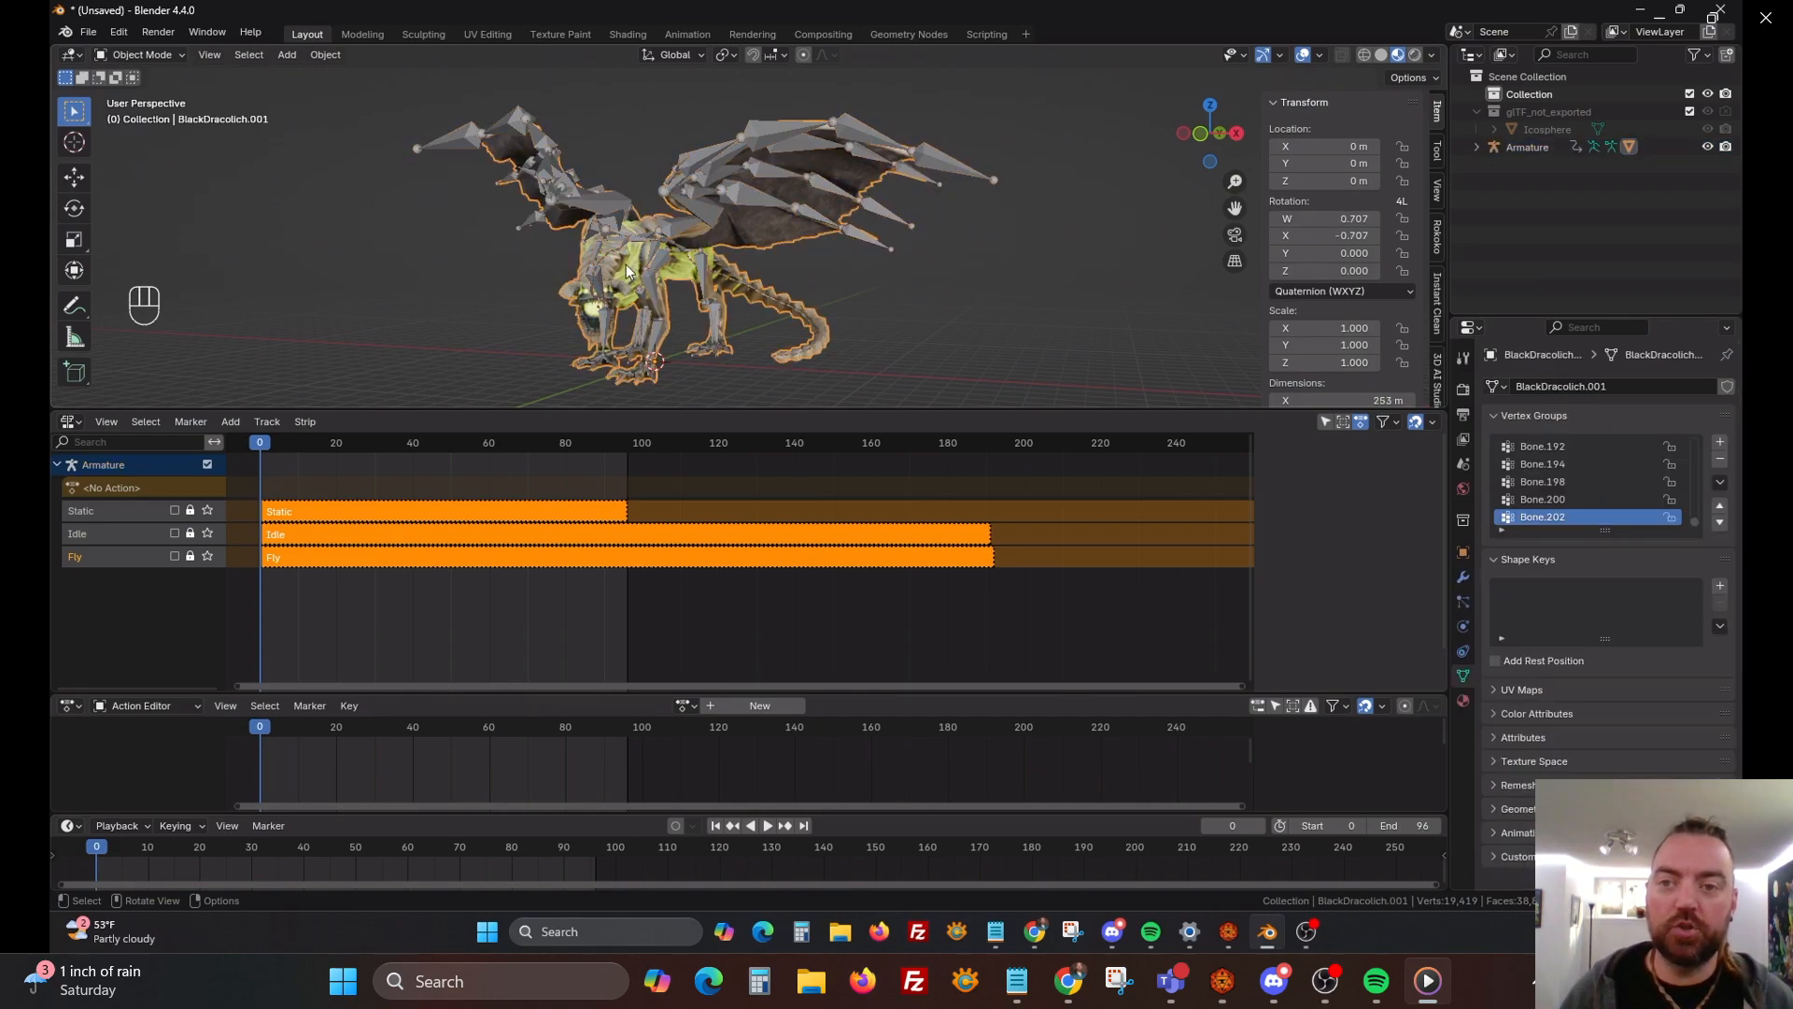
left_click(680, 235)
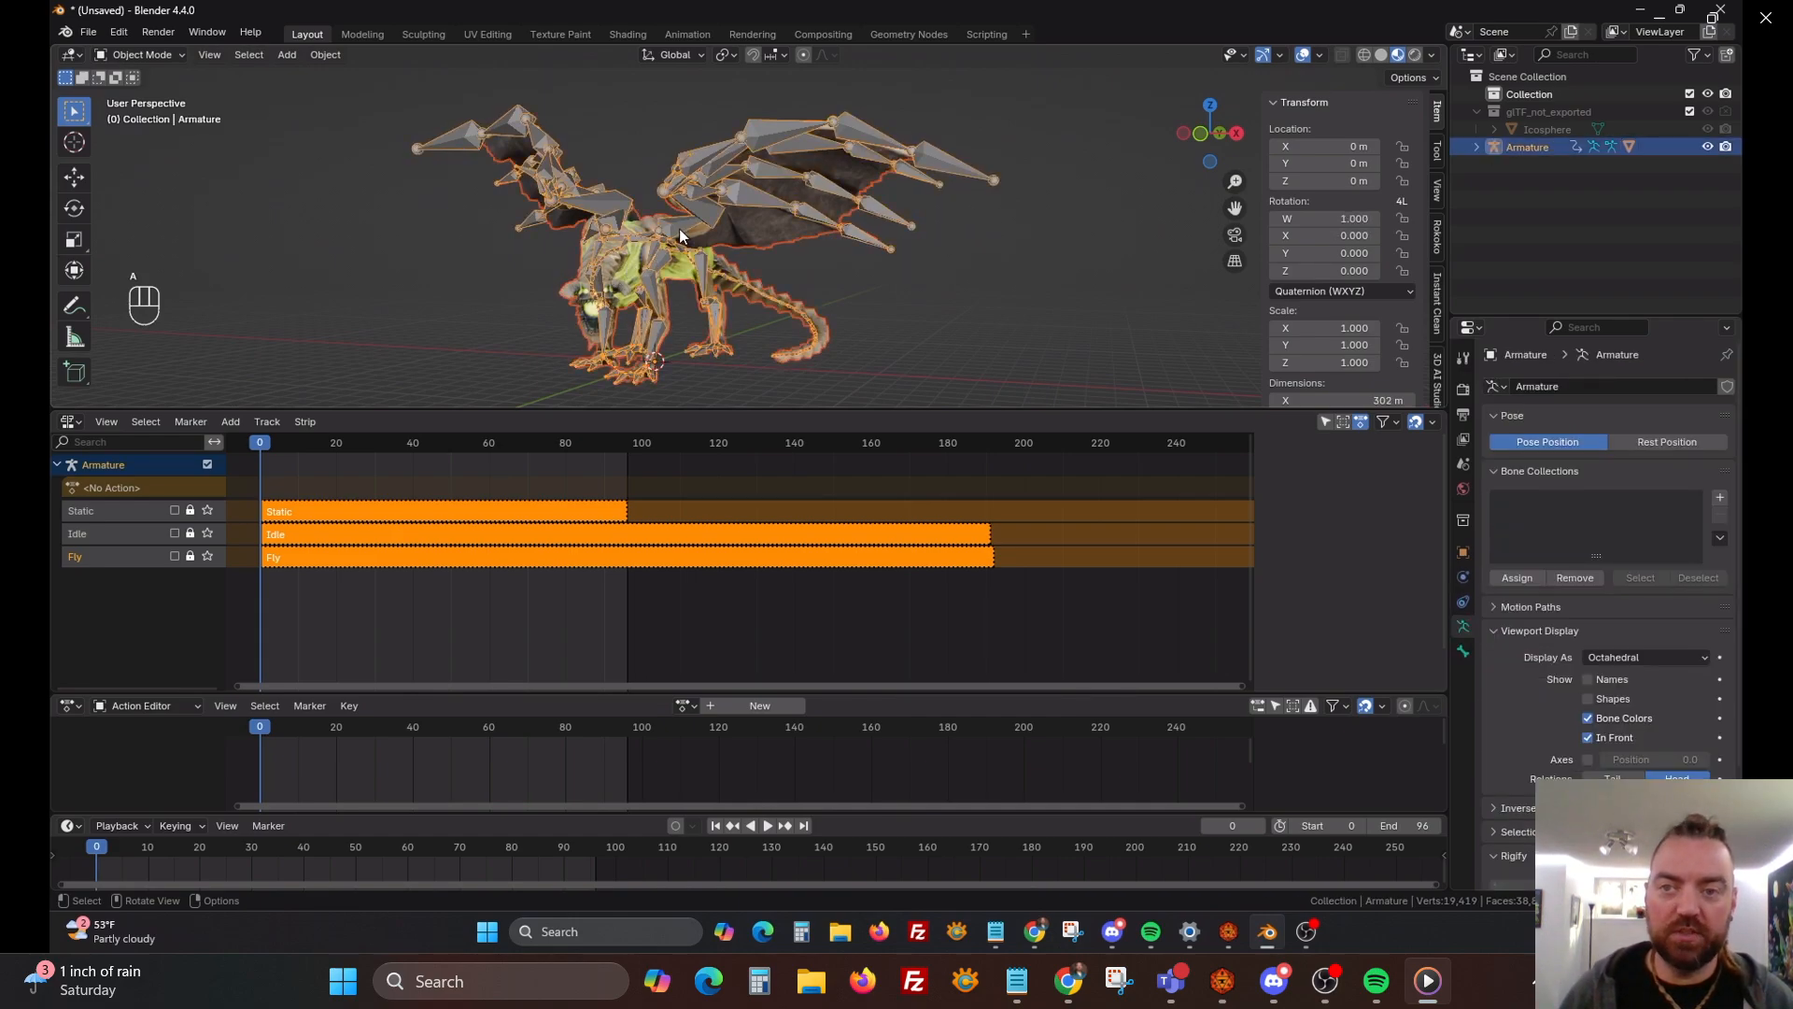
left_click(88, 32)
mouse_move(146, 299)
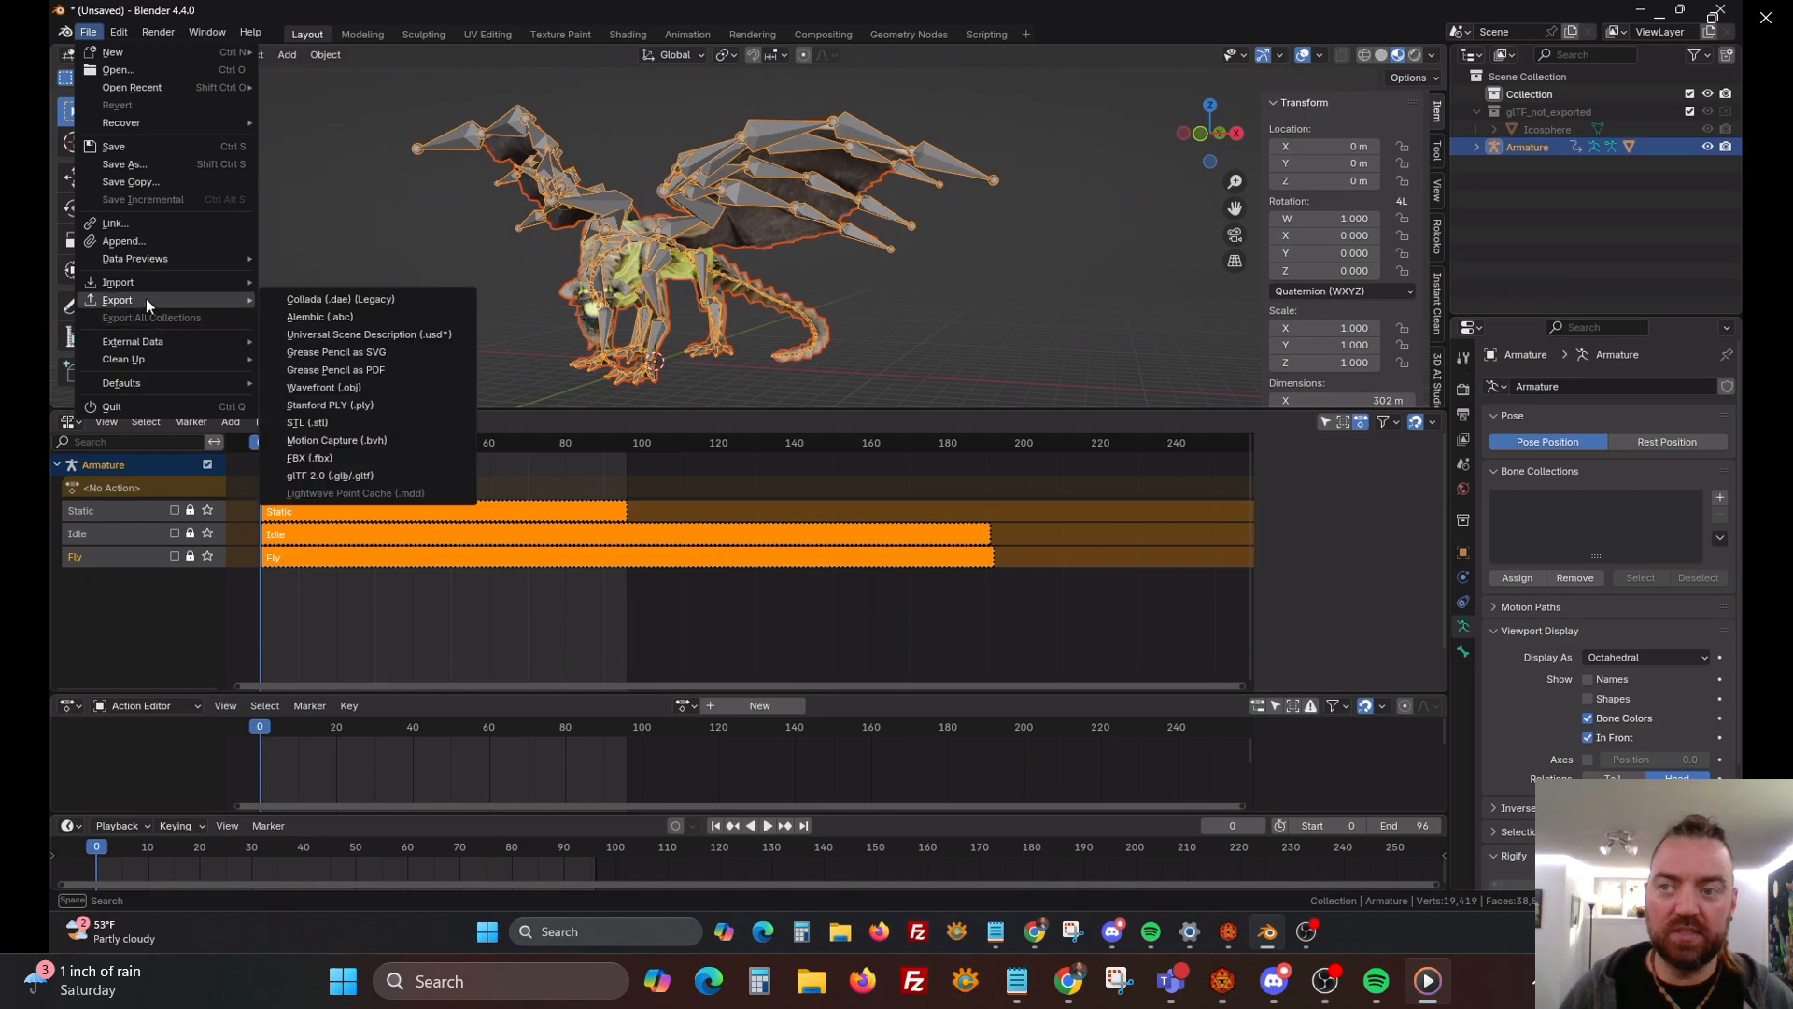
left_click(383, 479)
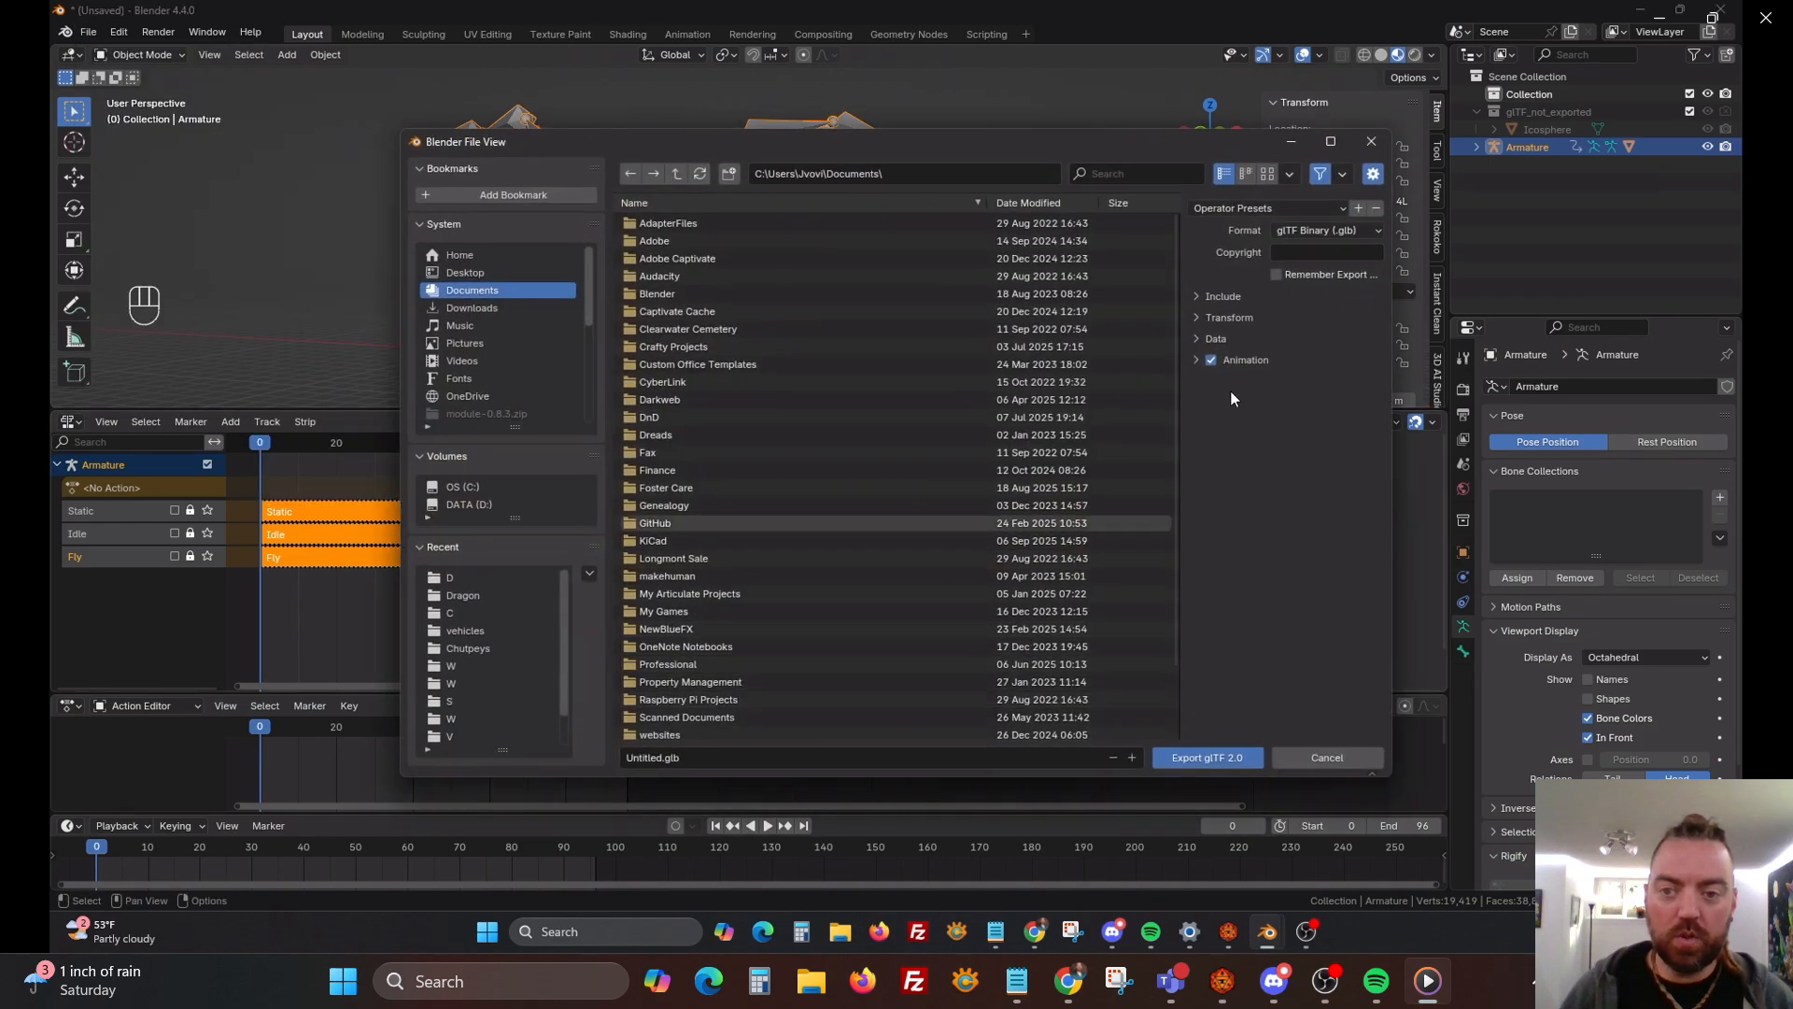
left_click(1372, 142)
Check the existing dracolich model's file name in the glTF import browser and in the Dracolich token's 3D settings in Foundry Virtual Tabletop
left_click(80, 39)
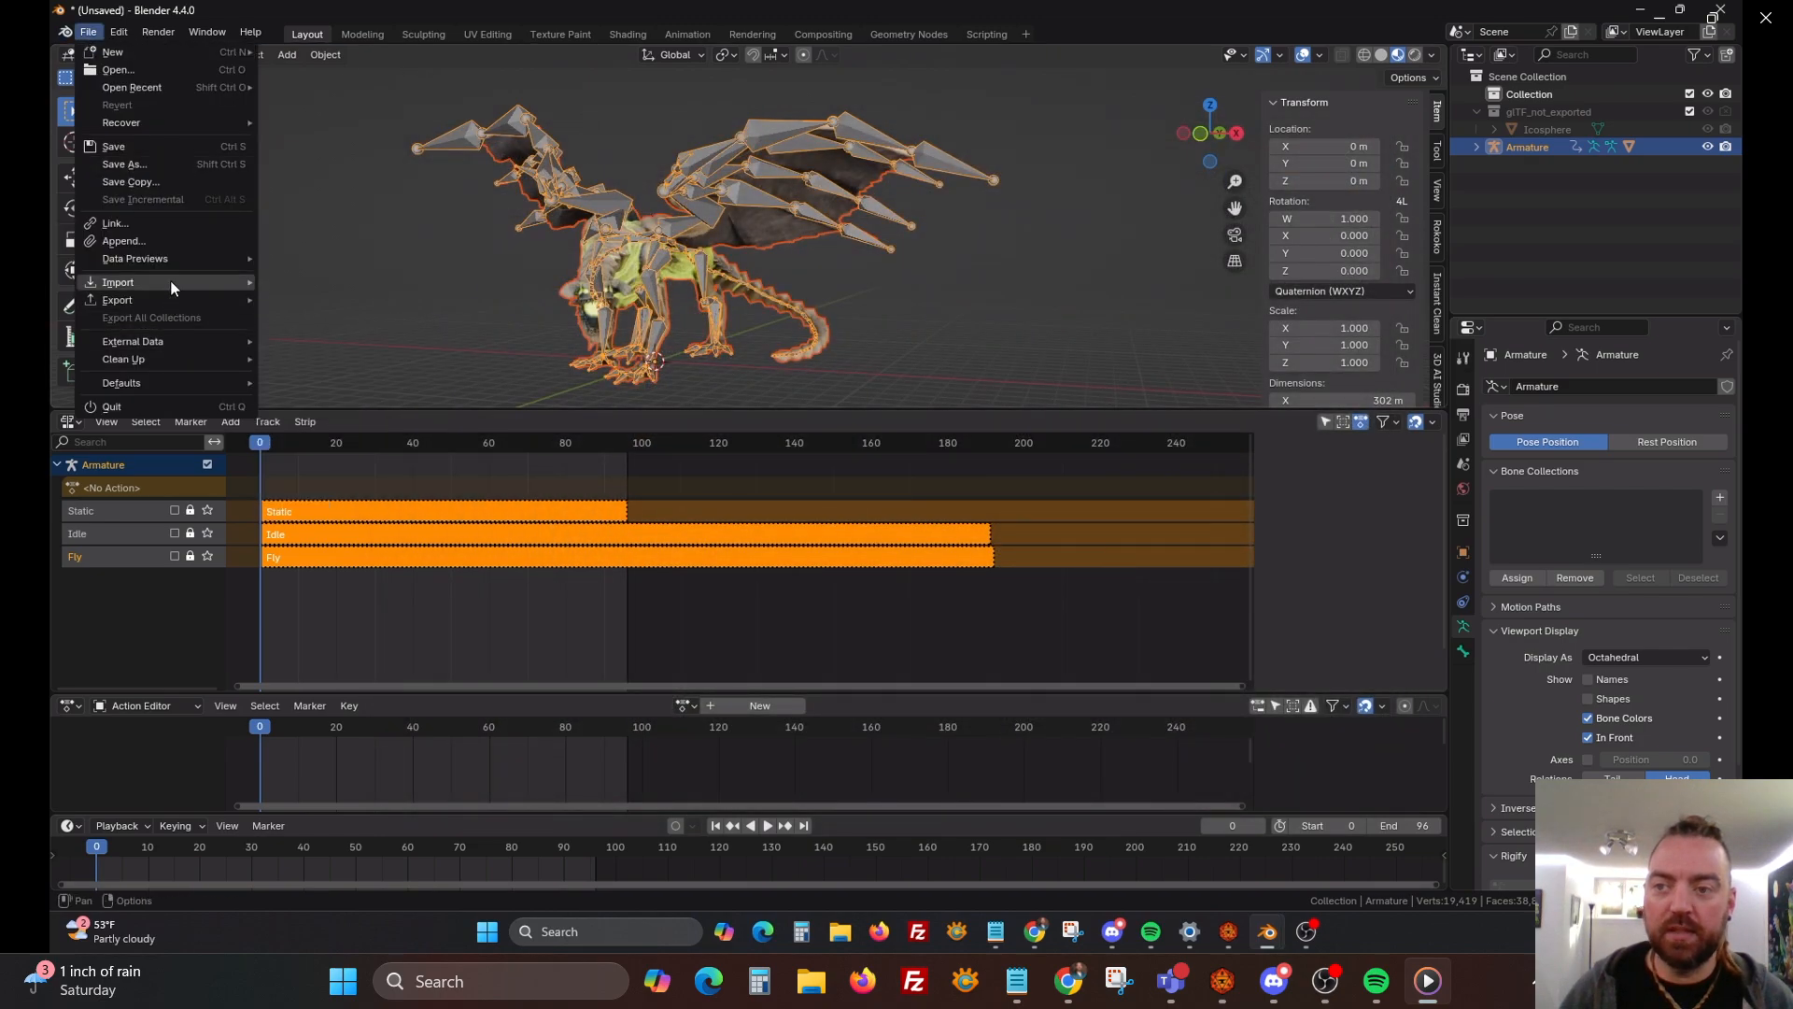
mouse_move(170, 280)
left_click(327, 458)
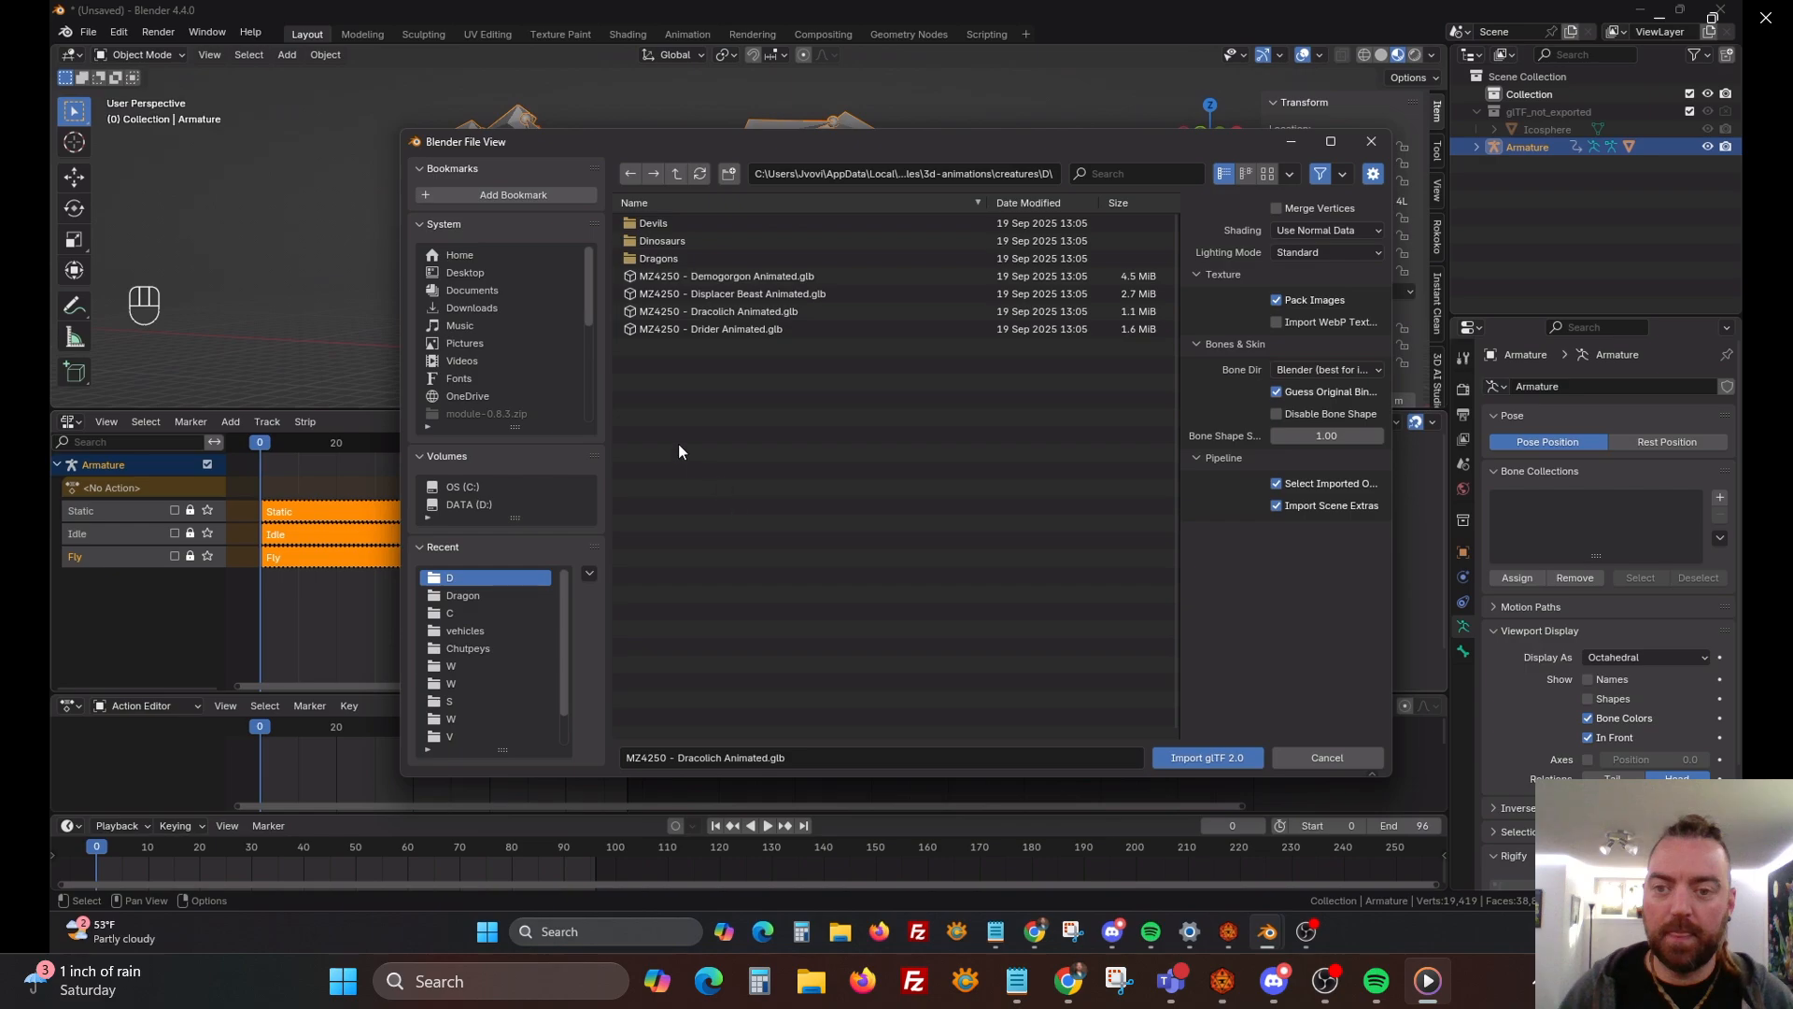
left_click(1373, 142)
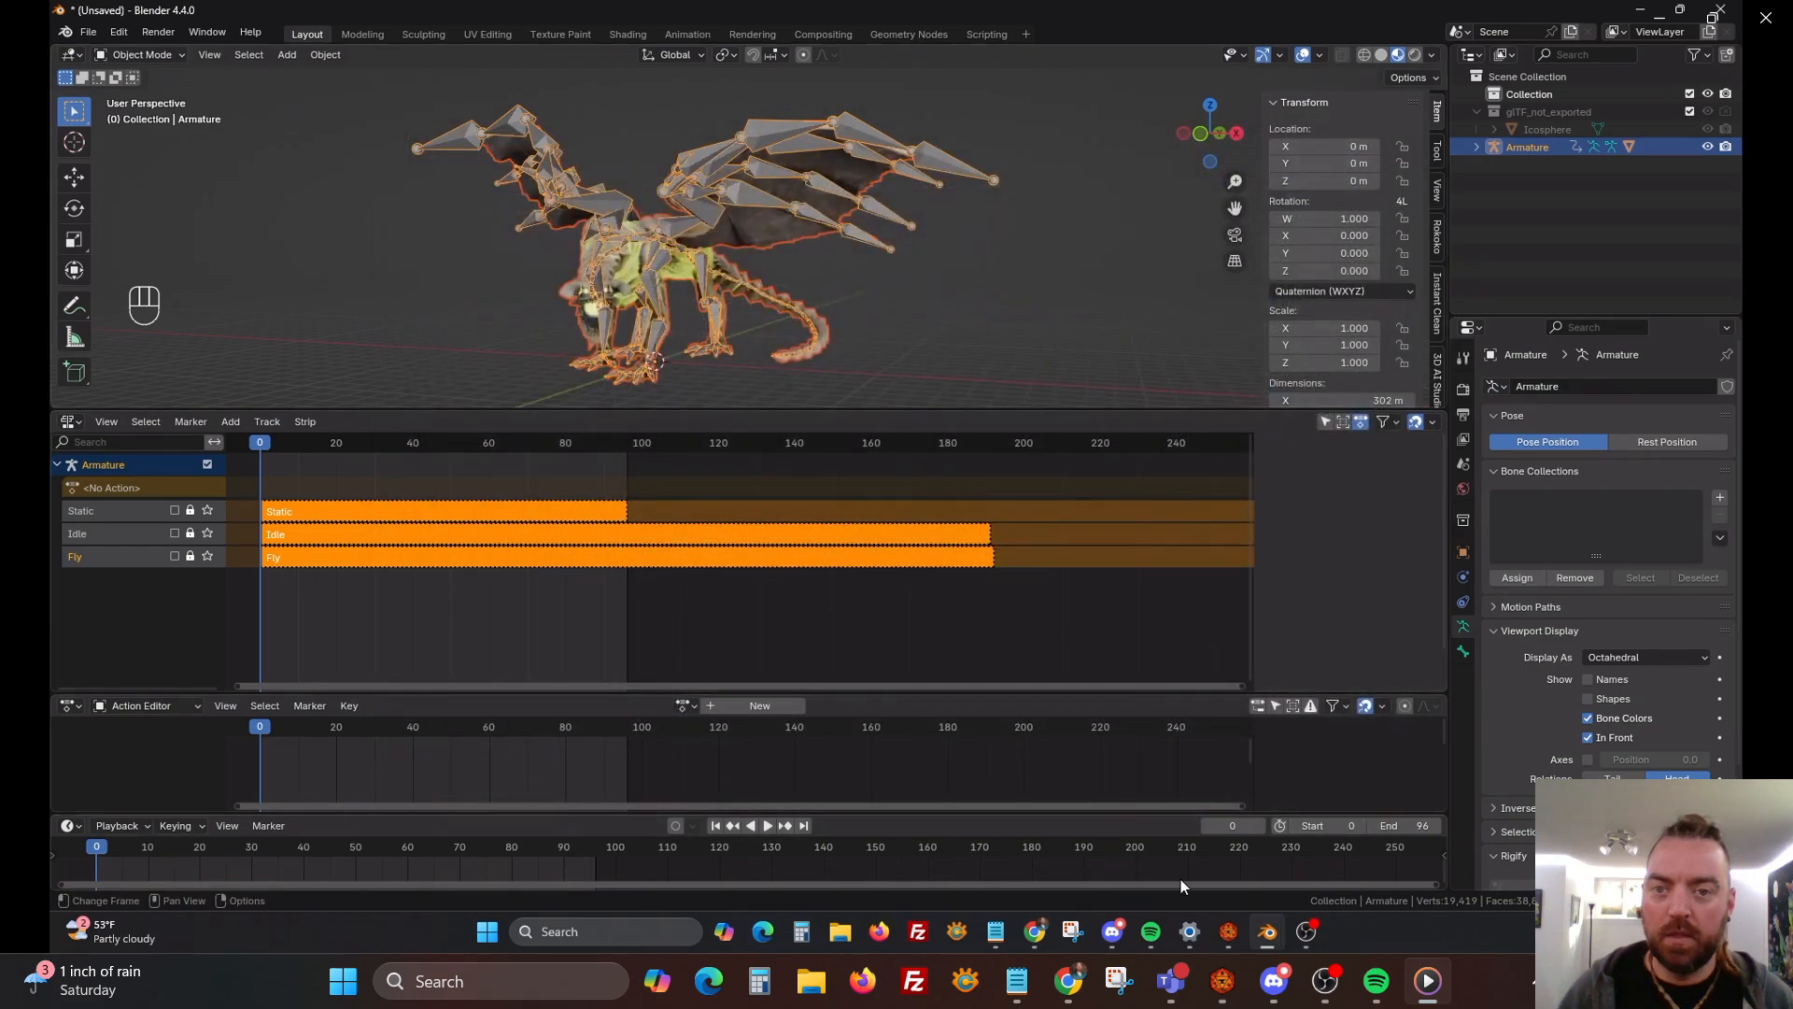
left_click(1228, 931)
left_click_drag(550, 238, 559, 273)
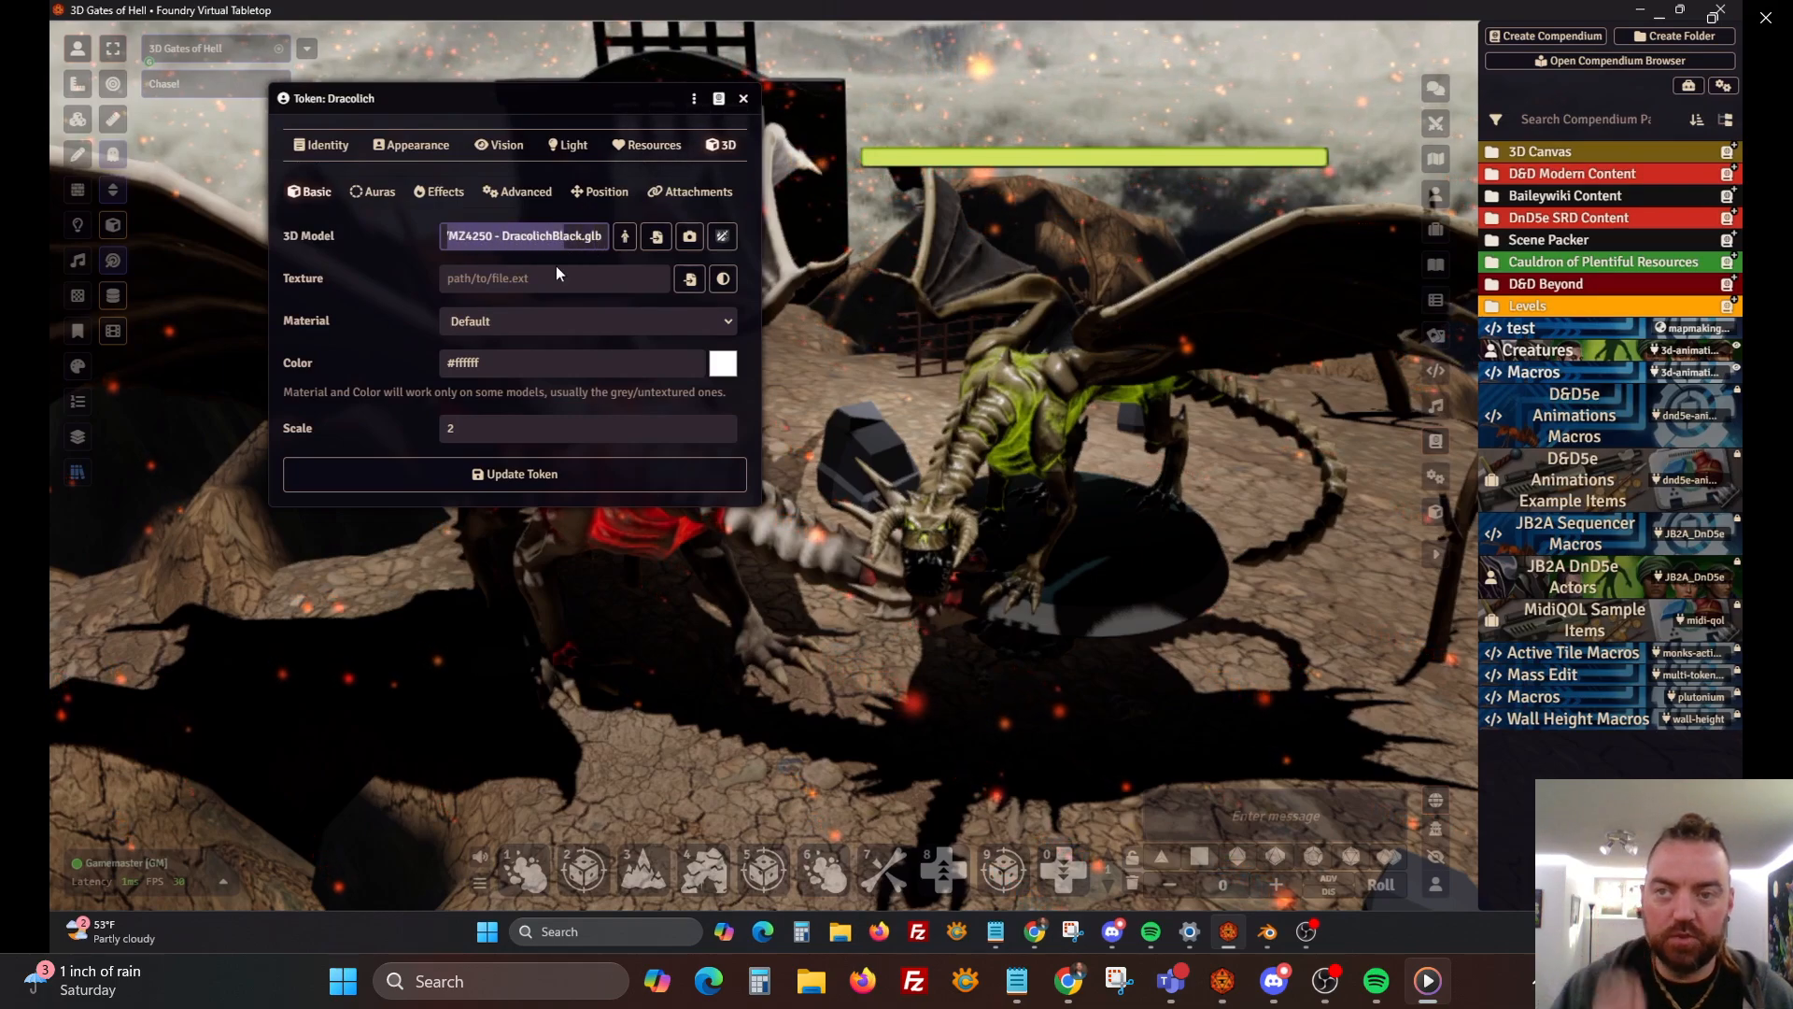
left_click(1266, 931)
Start a glTF 2.0 export in Blender with 3D Animations Module\Creatures\D as the destination folder
left_click(88, 31)
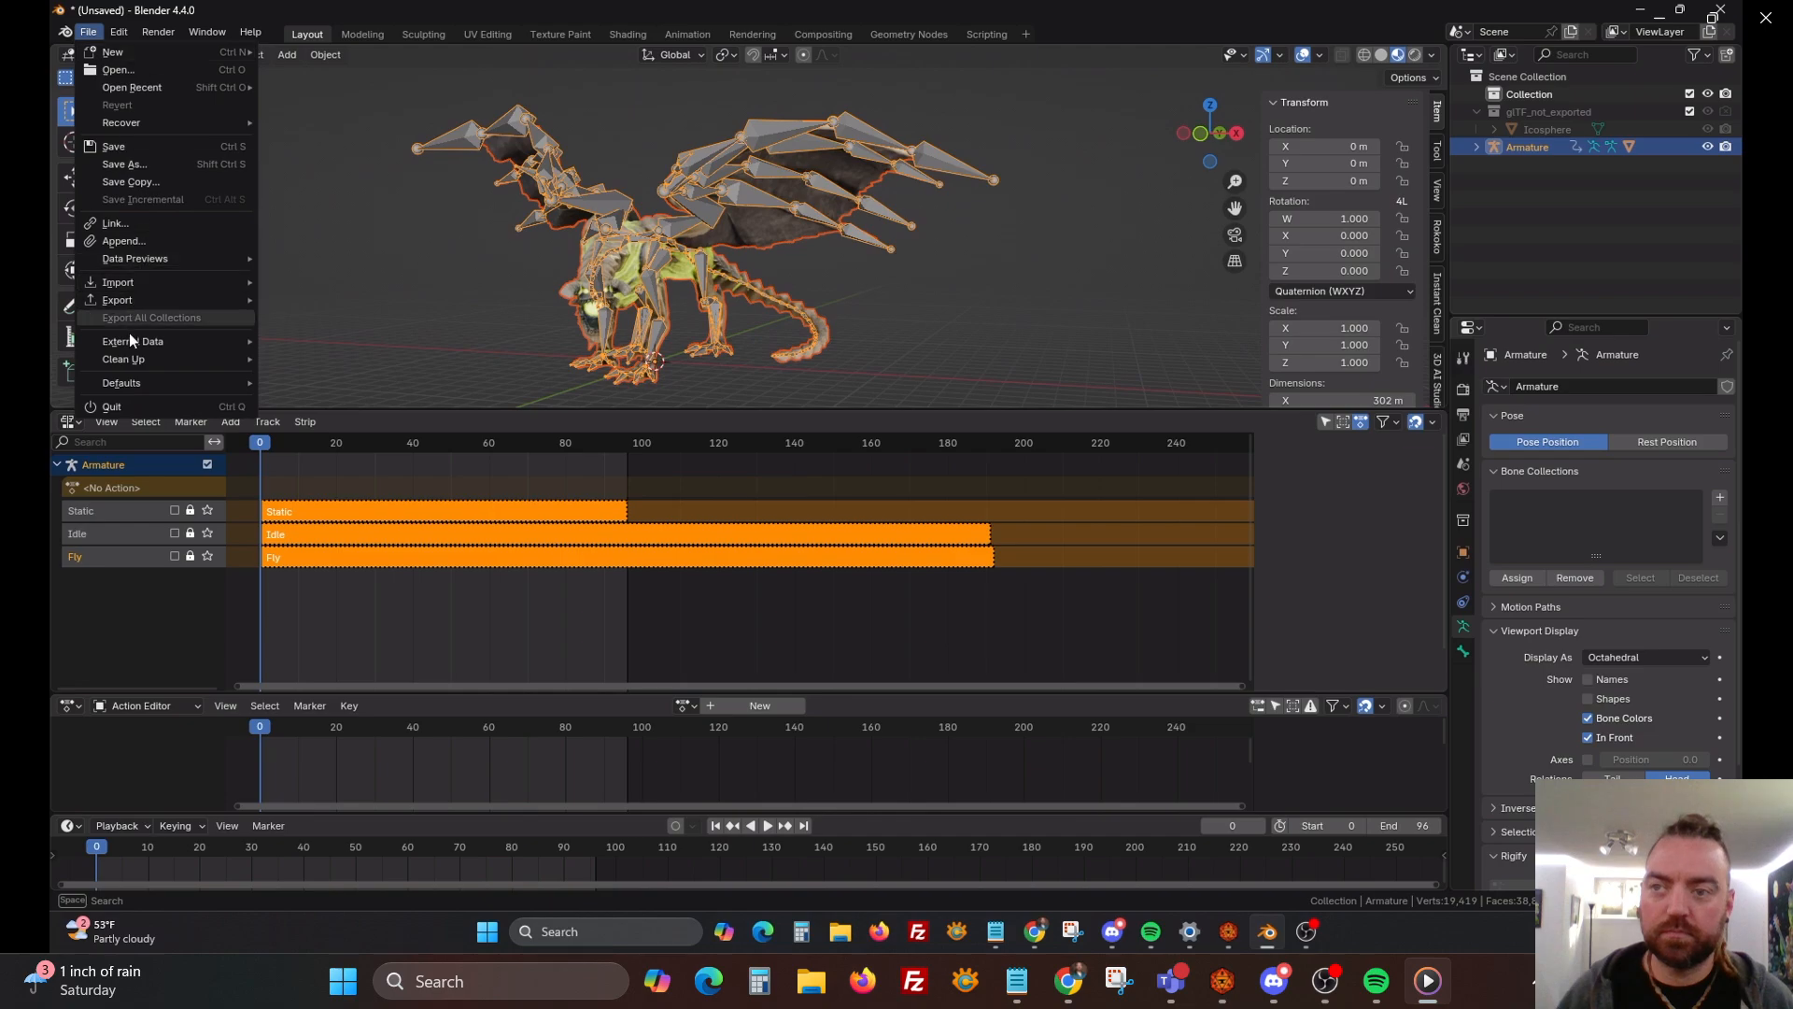
mouse_move(159, 301)
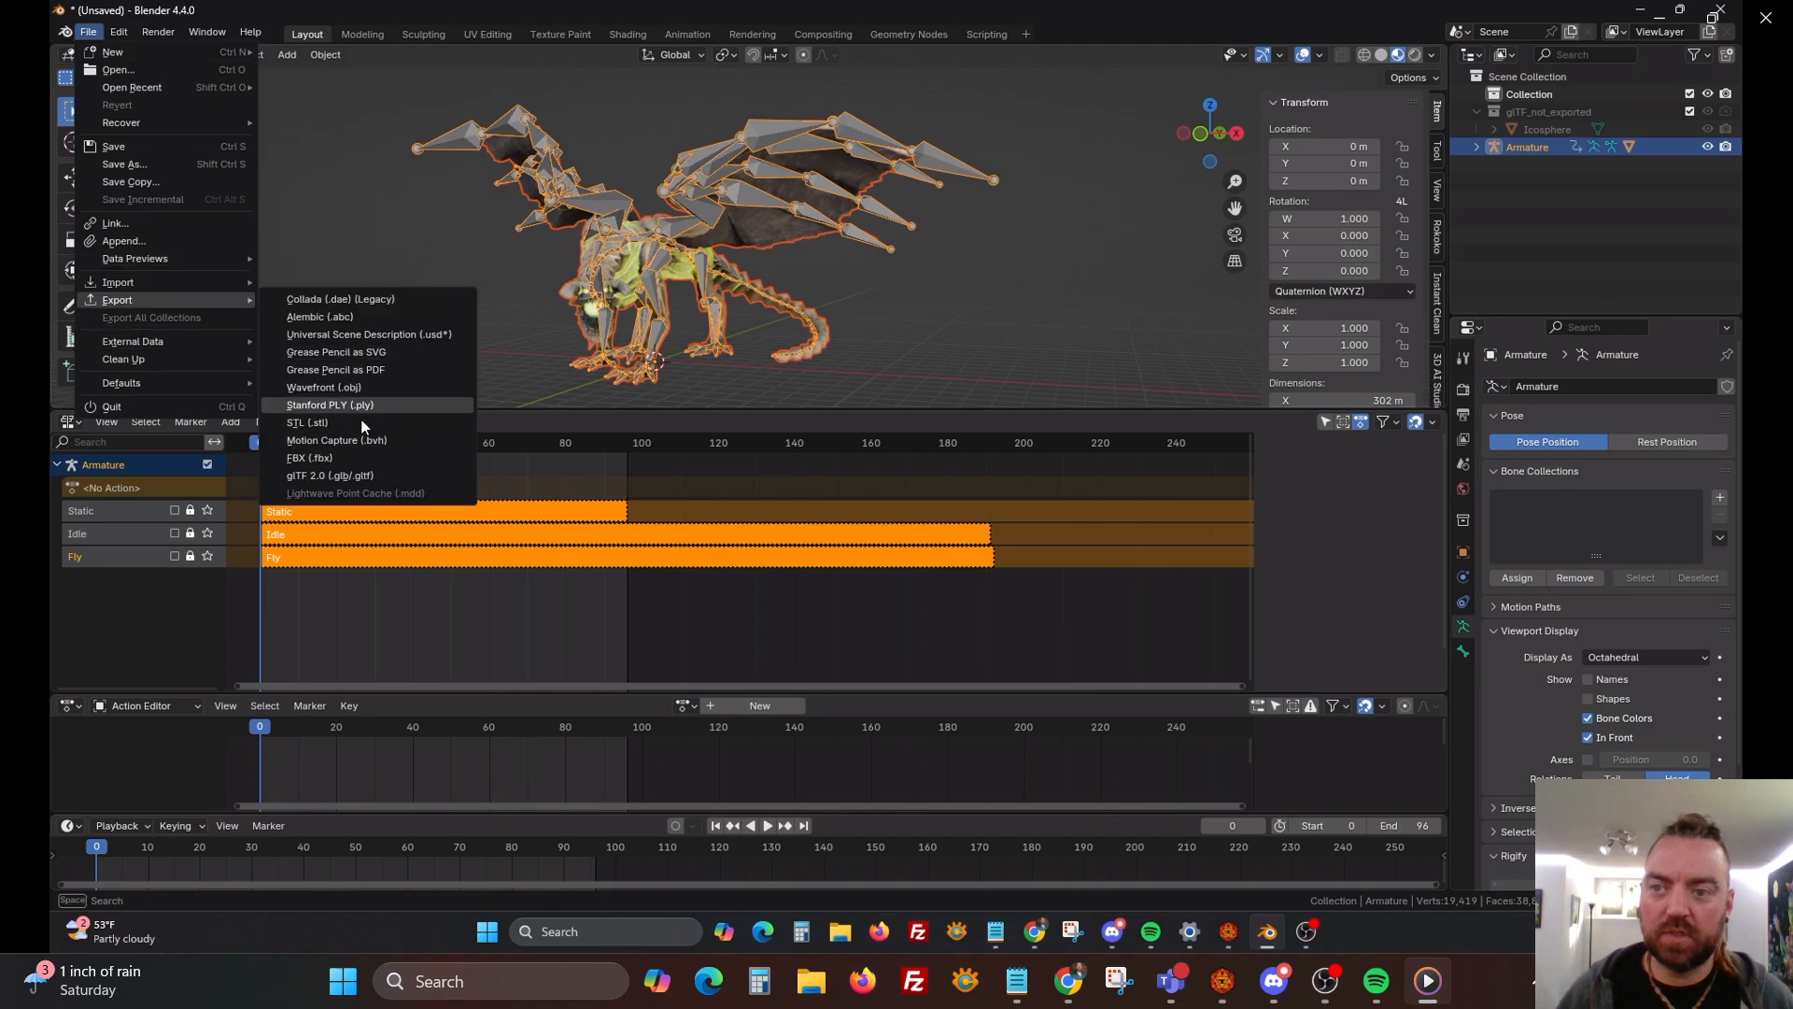
left_click(377, 474)
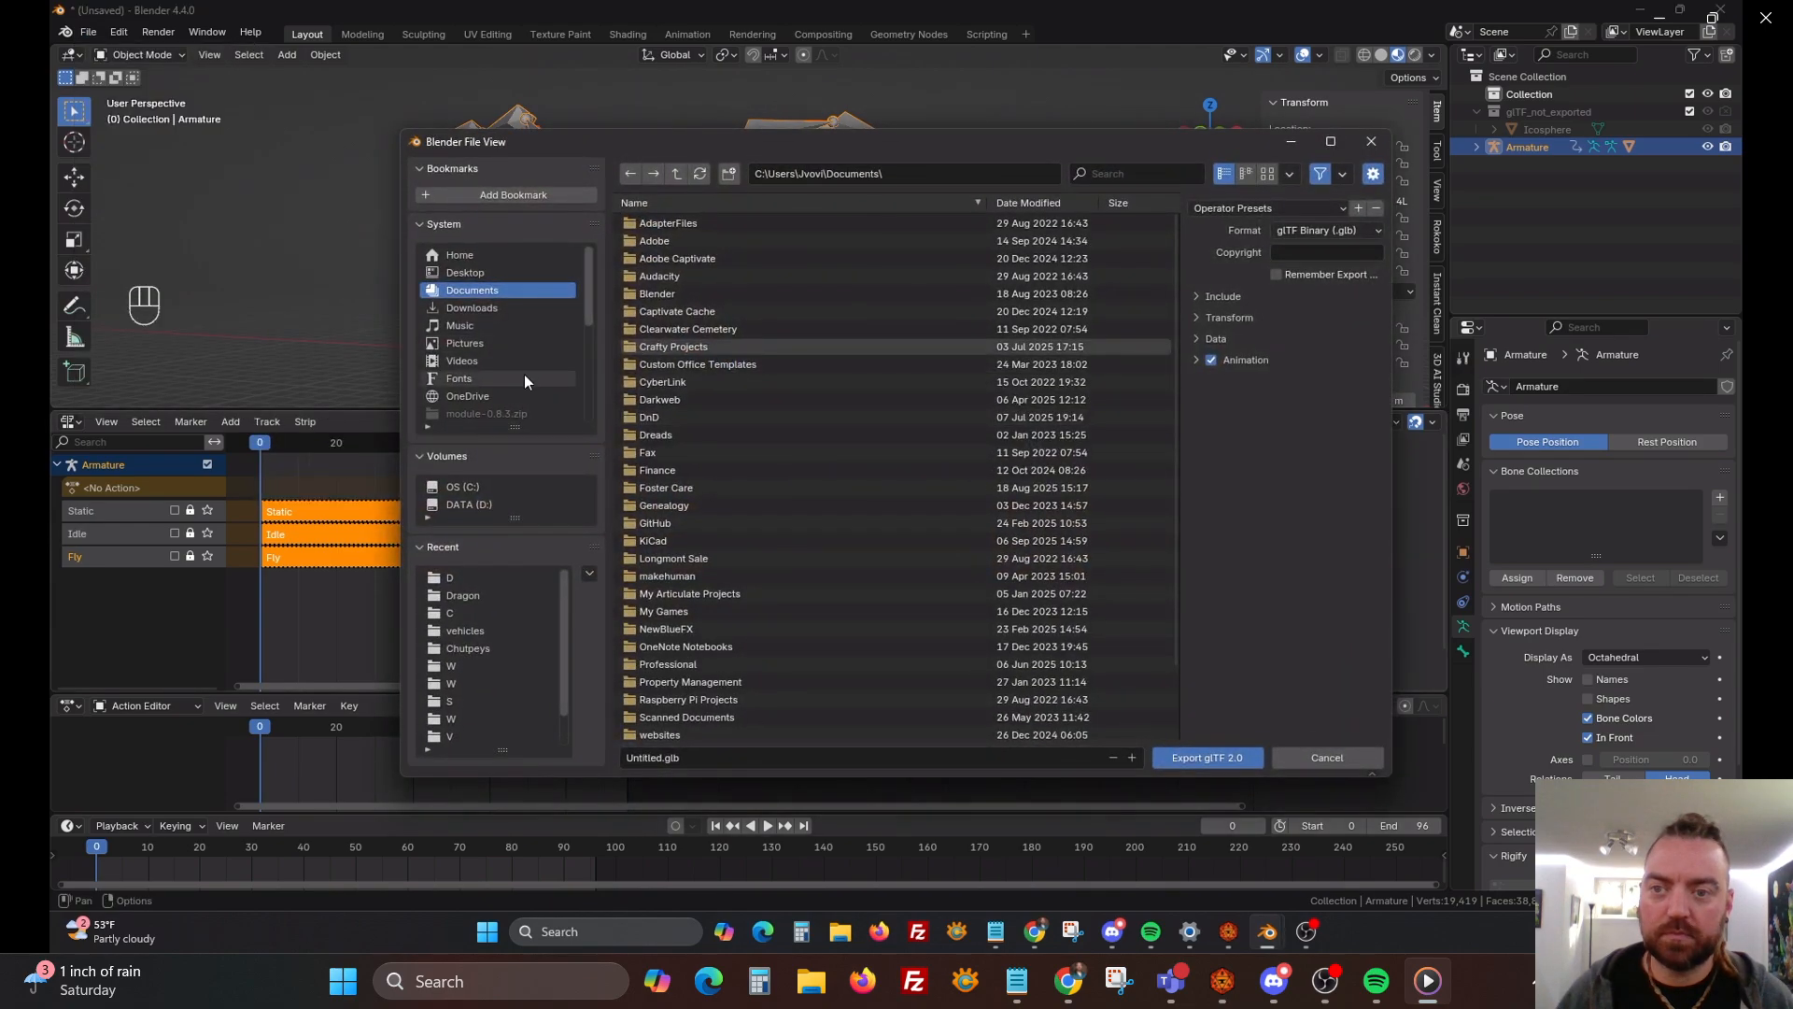
scroll(524, 373, "down", 5)
left_click(524, 376)
double_click(687, 279)
double_click(687, 278)
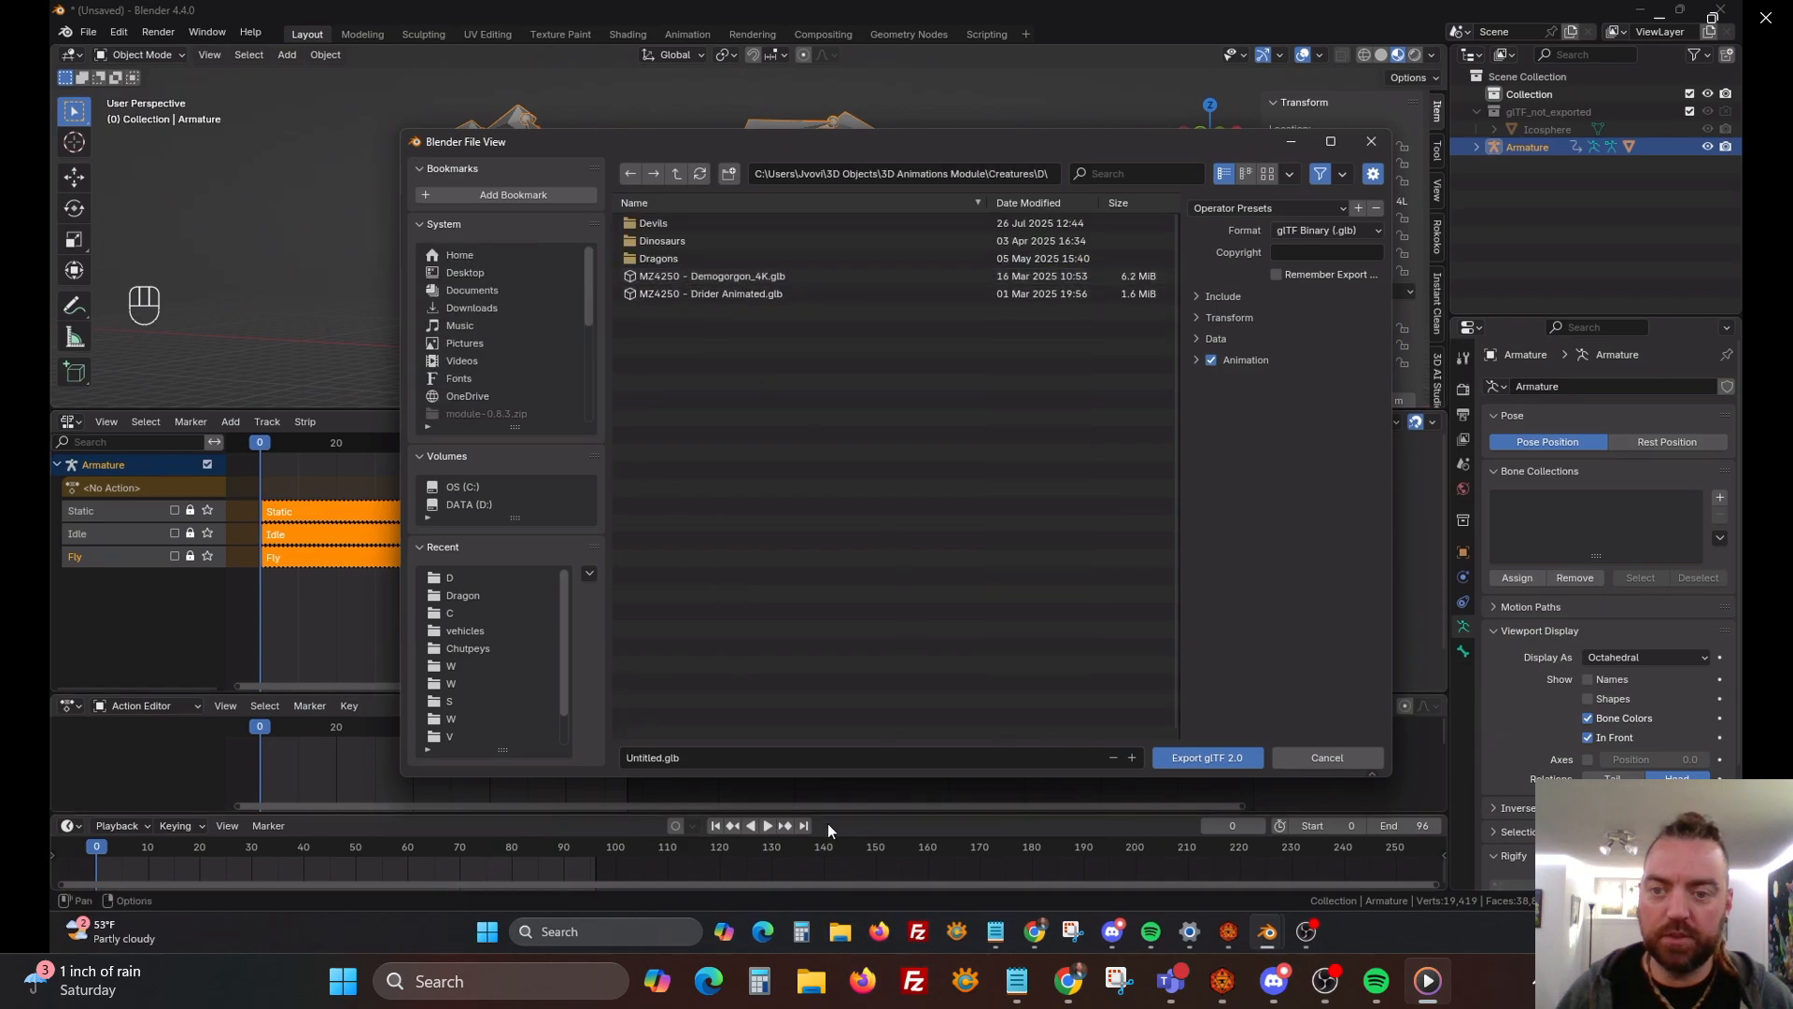
Name the file MZ4250 - Dracolich Black Animated.glb and export it in glTF Binary format
left_click(785, 762)
type("MZ")
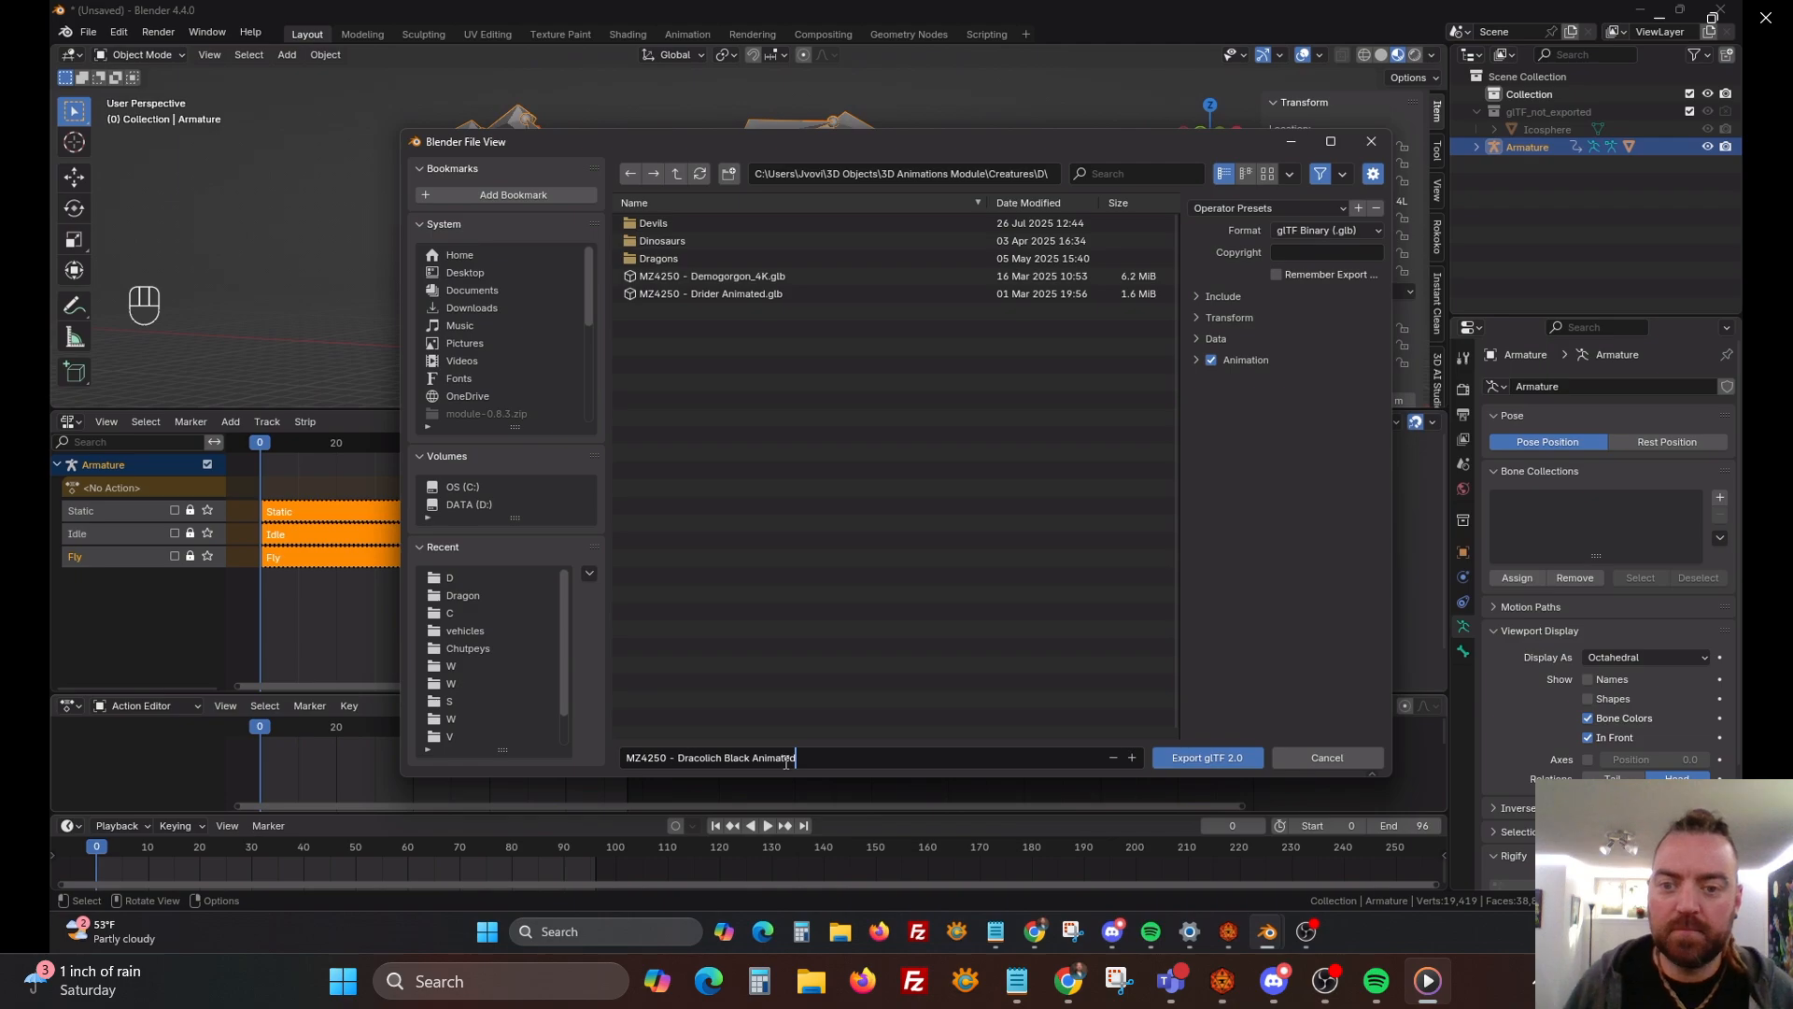
left_click(1236, 213)
left_click(1235, 211)
left_click(1216, 287)
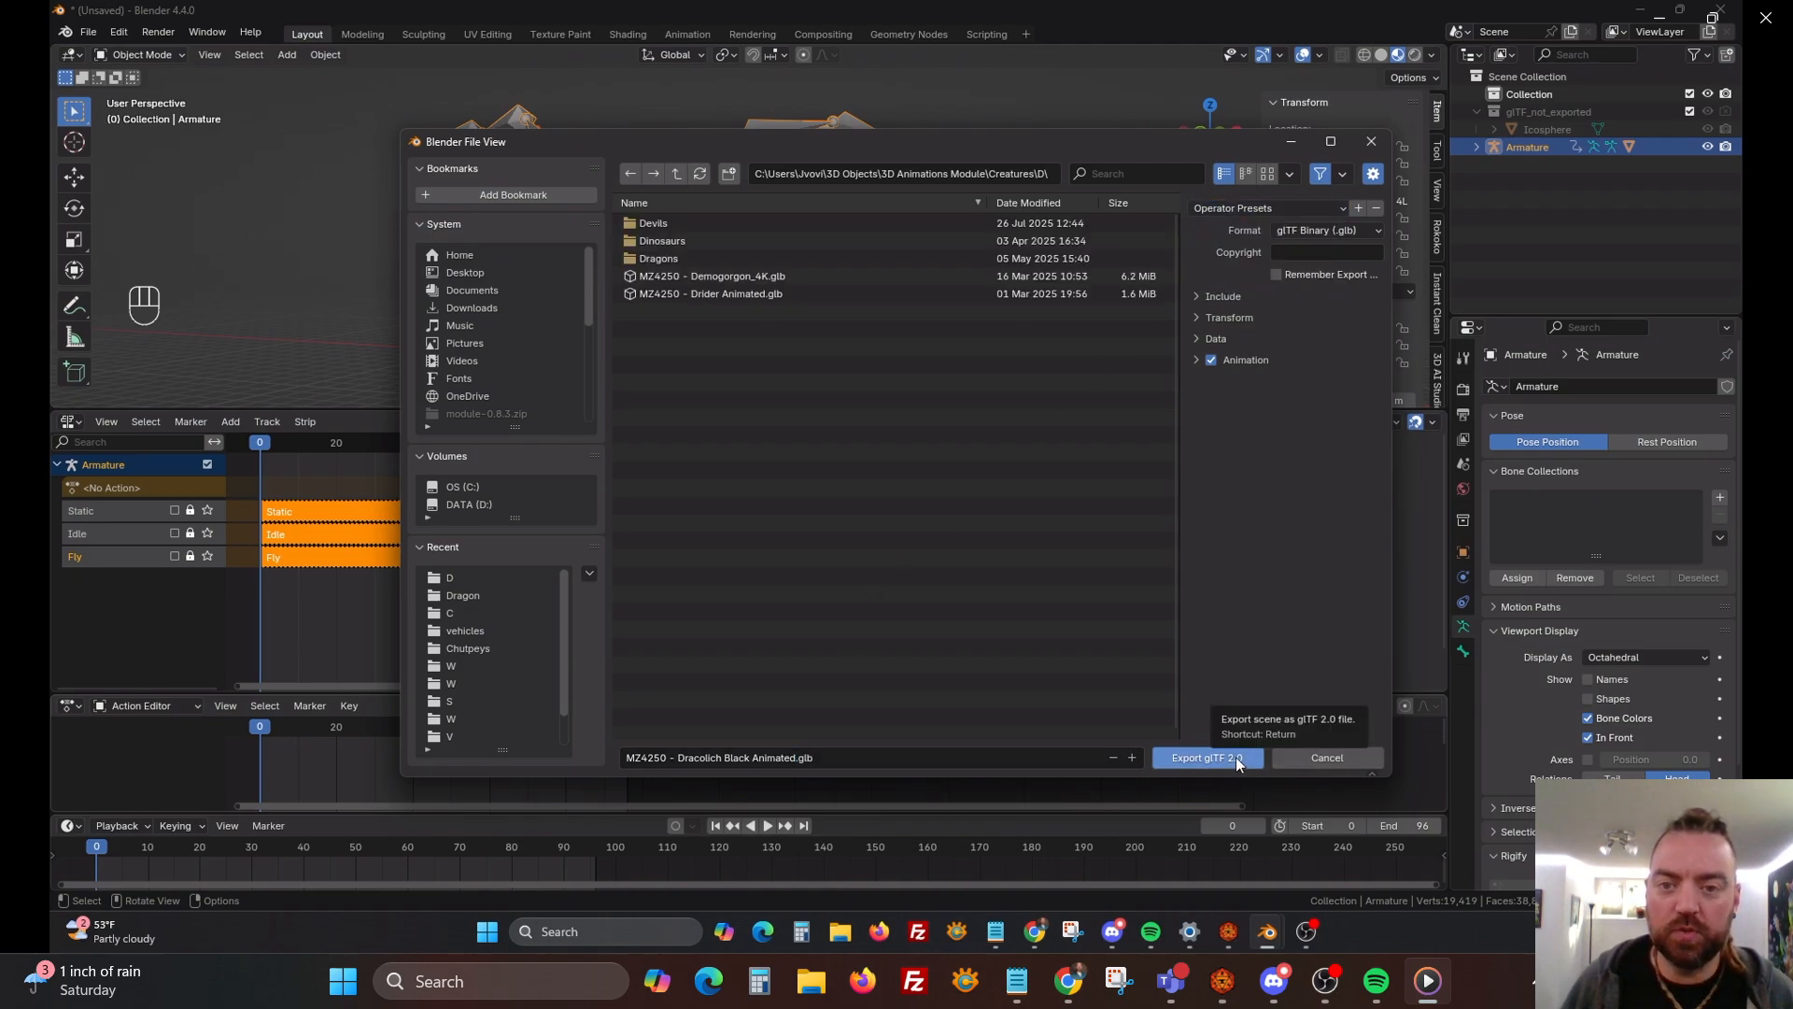
left_click(1207, 757)
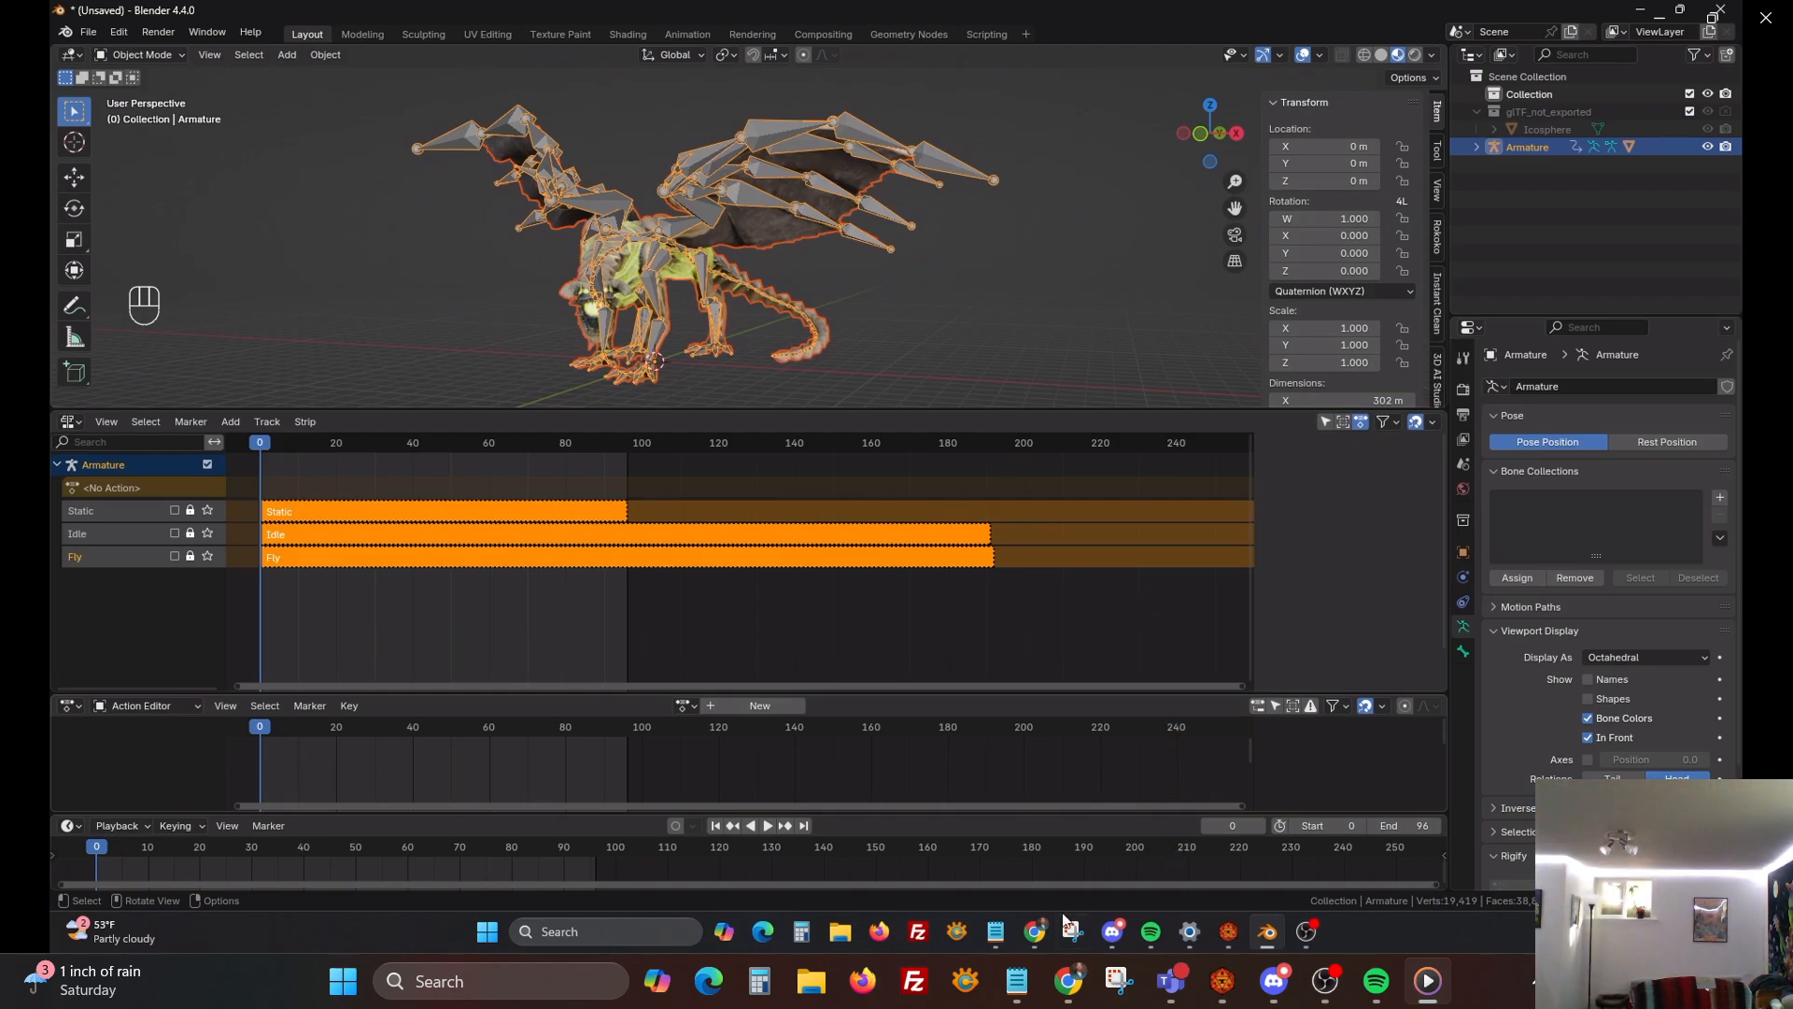
Skip ahead in the Media Player recording to the part where the Dracolich token is configured in Foundry Virtual Tabletop
left_click(1035, 932)
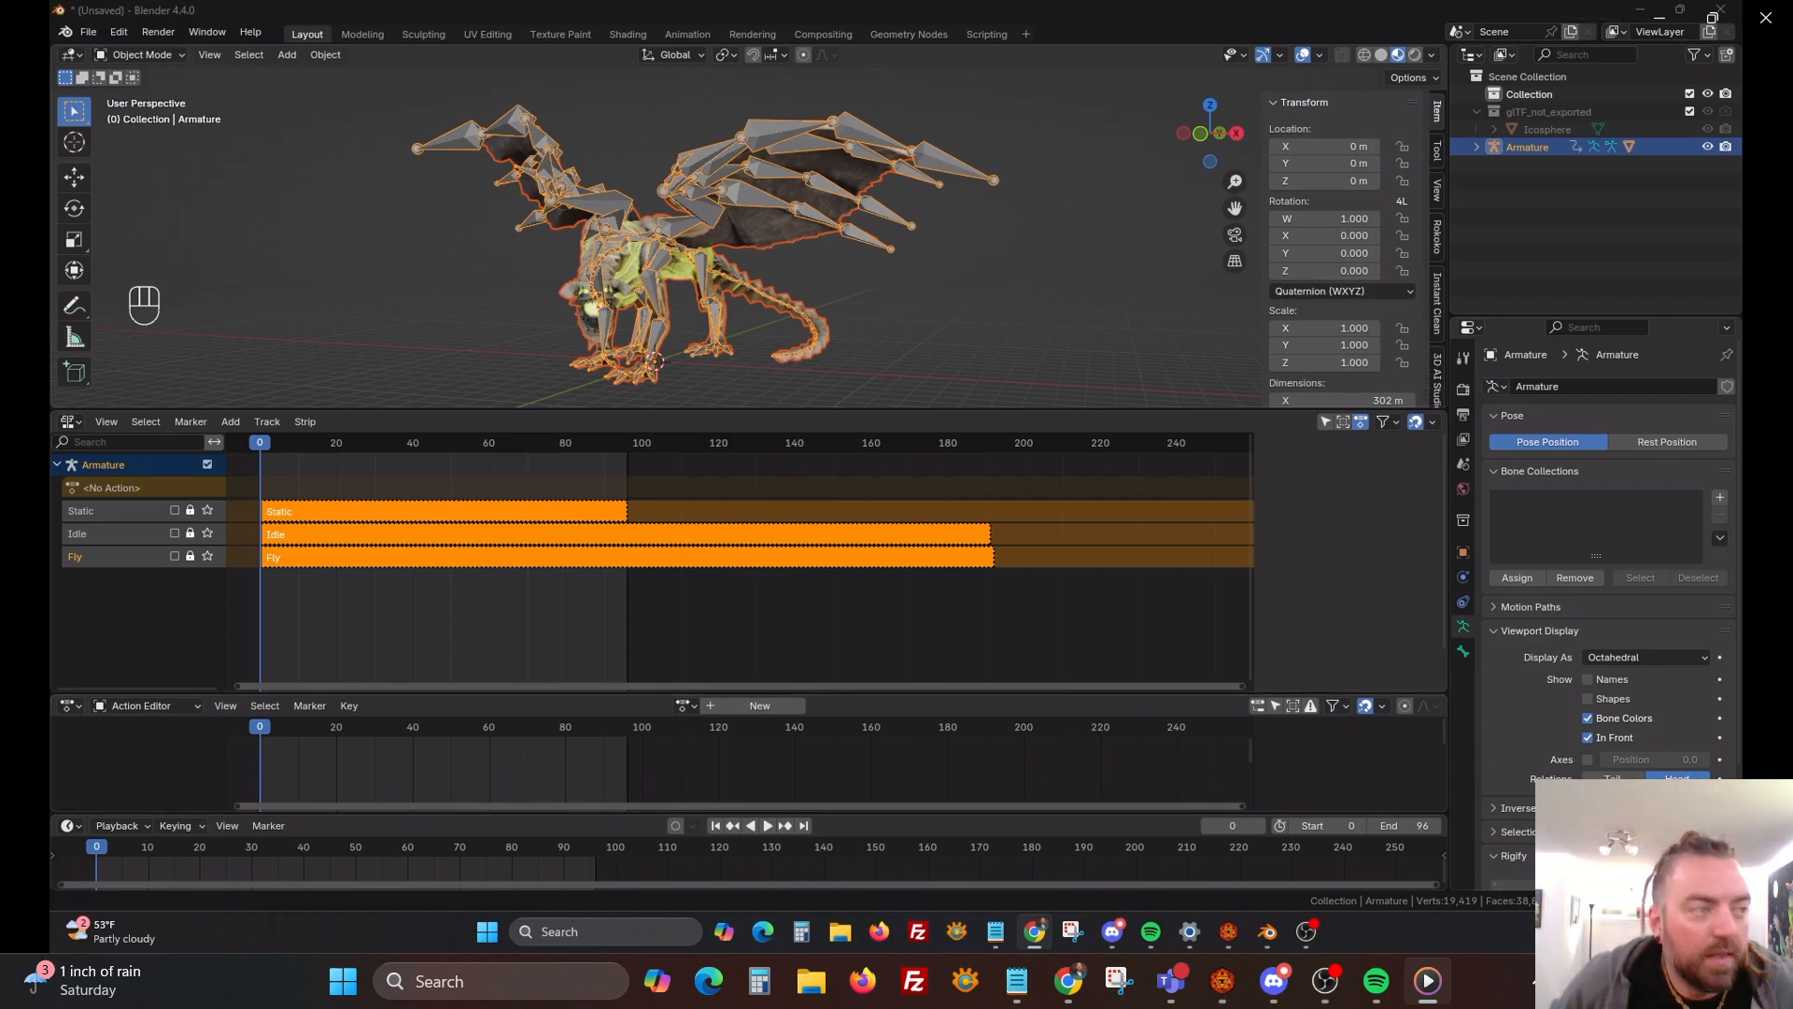
mouse_move(1329, 558)
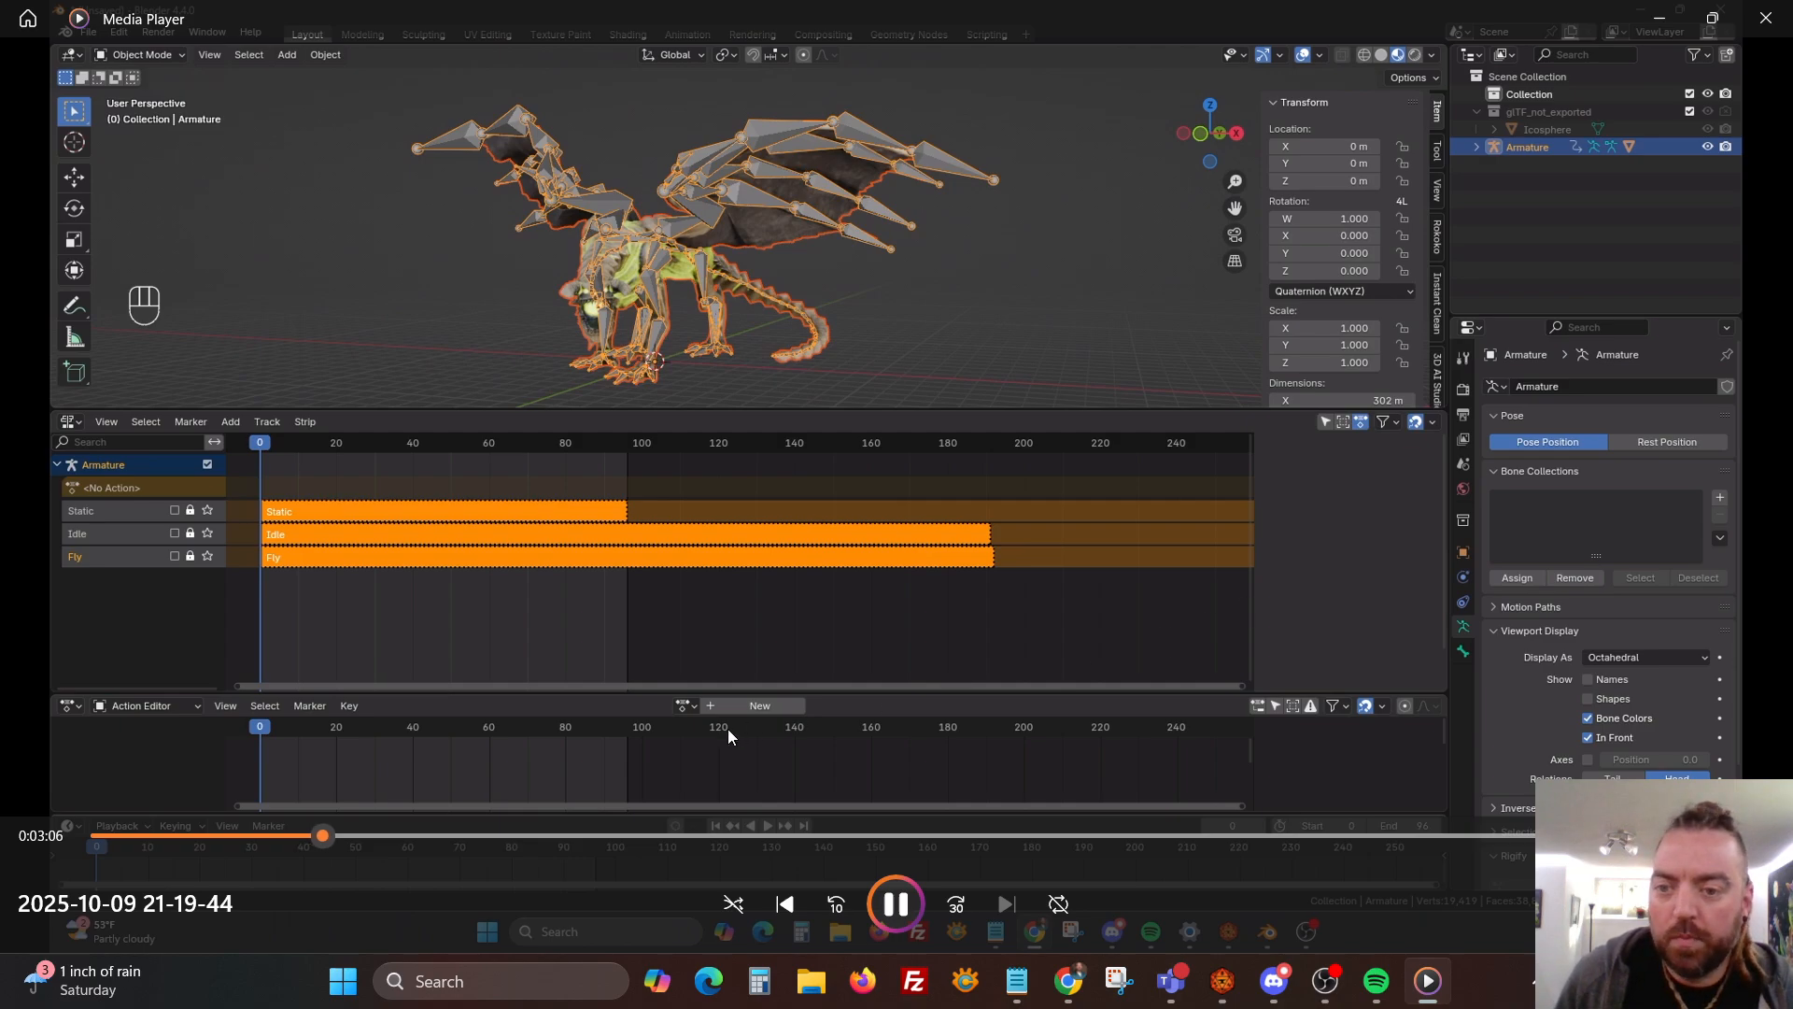
left_click(362, 827)
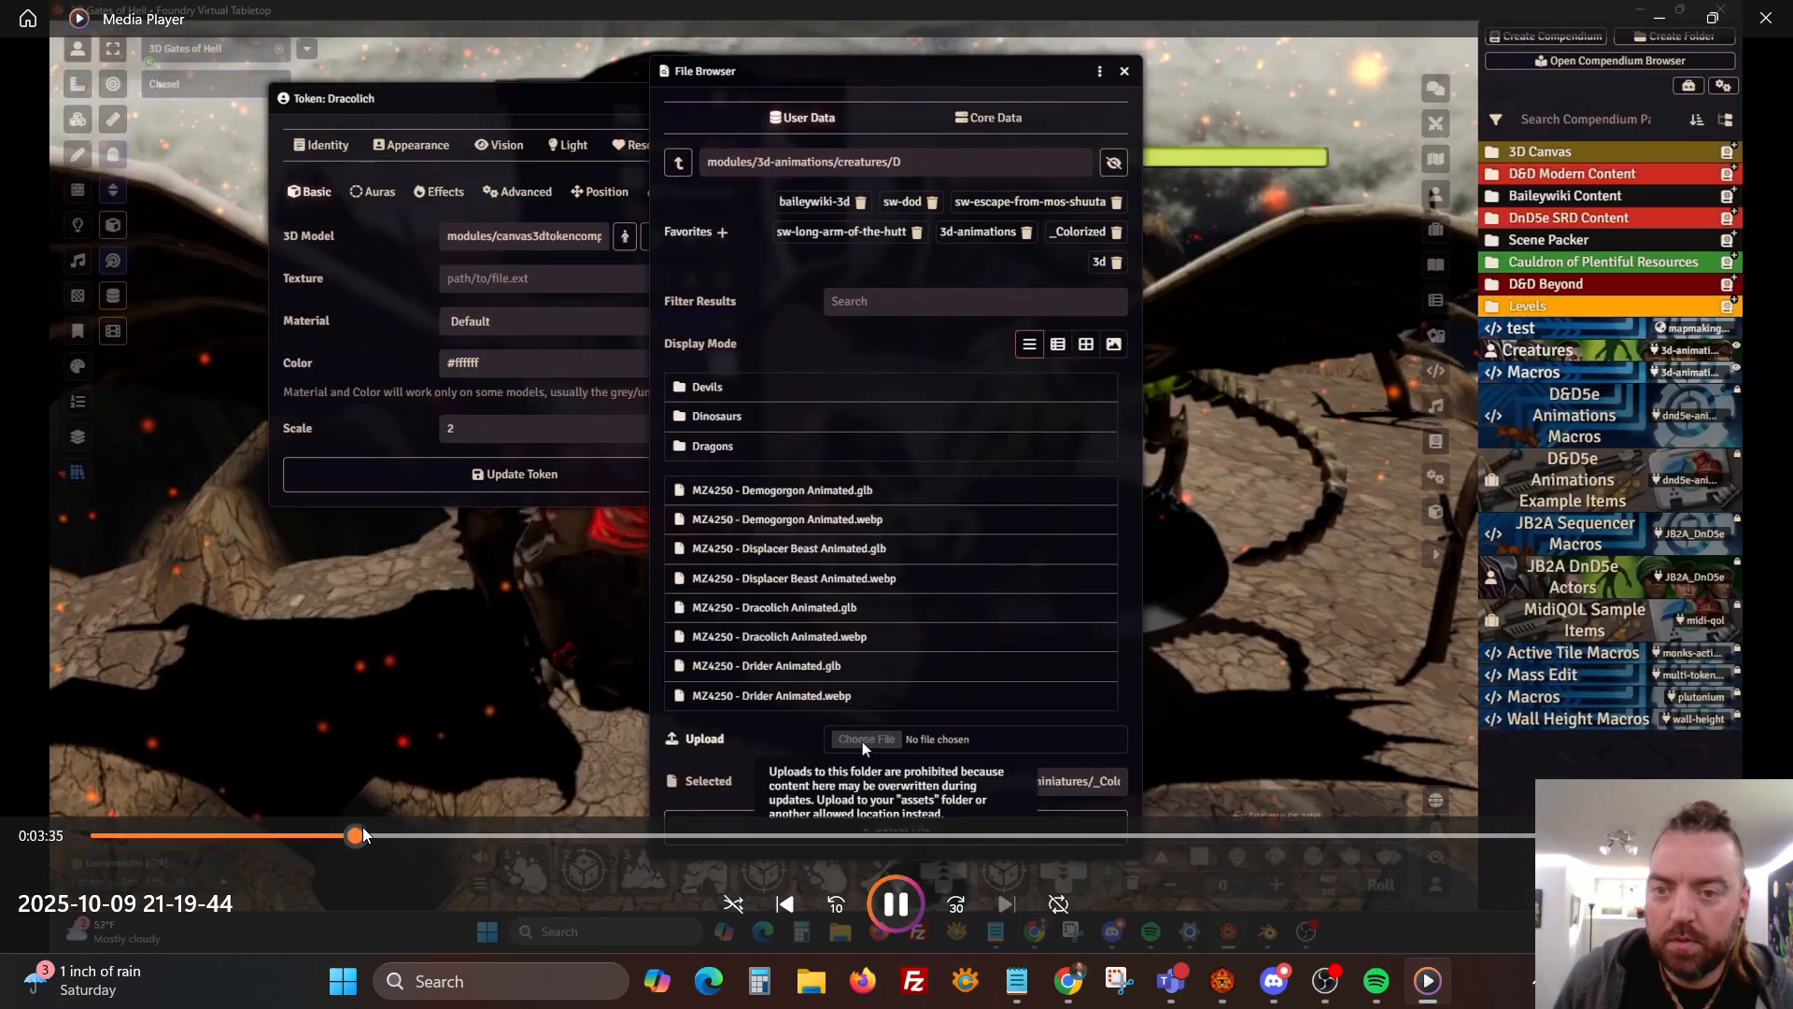
left_click(389, 835)
left_click(431, 835)
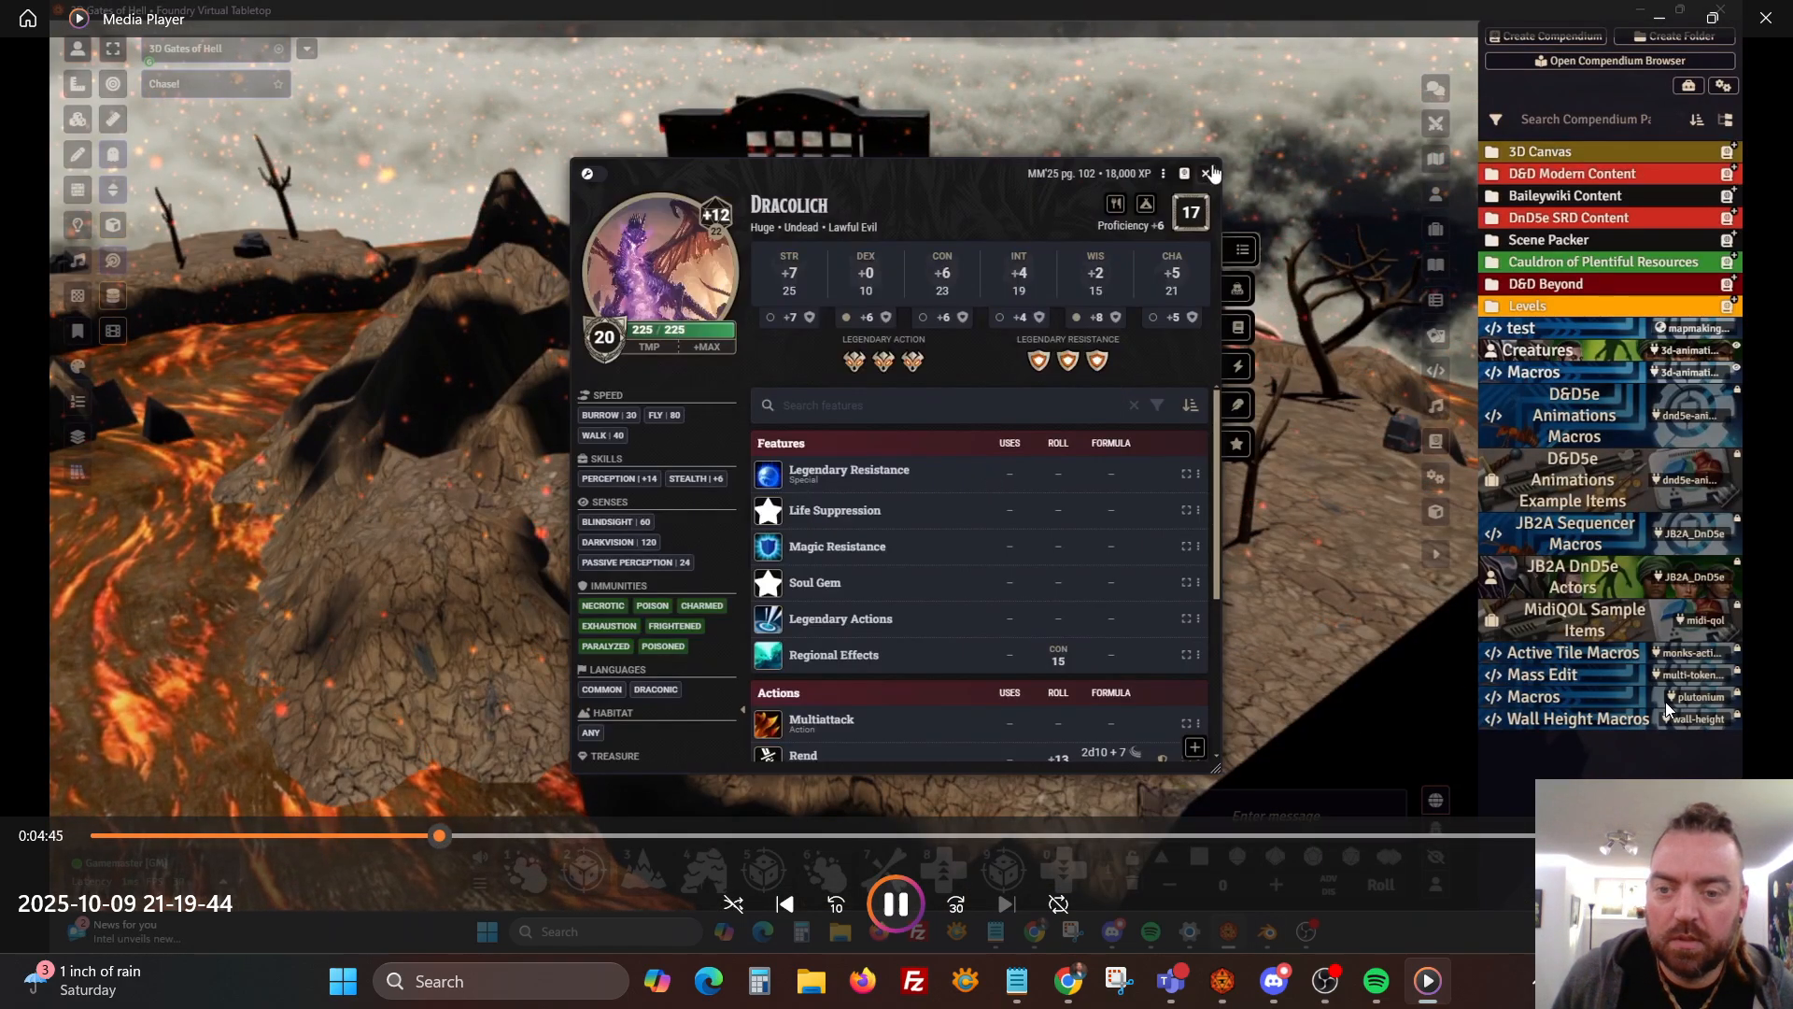
left_click(389, 835)
left_click(409, 837)
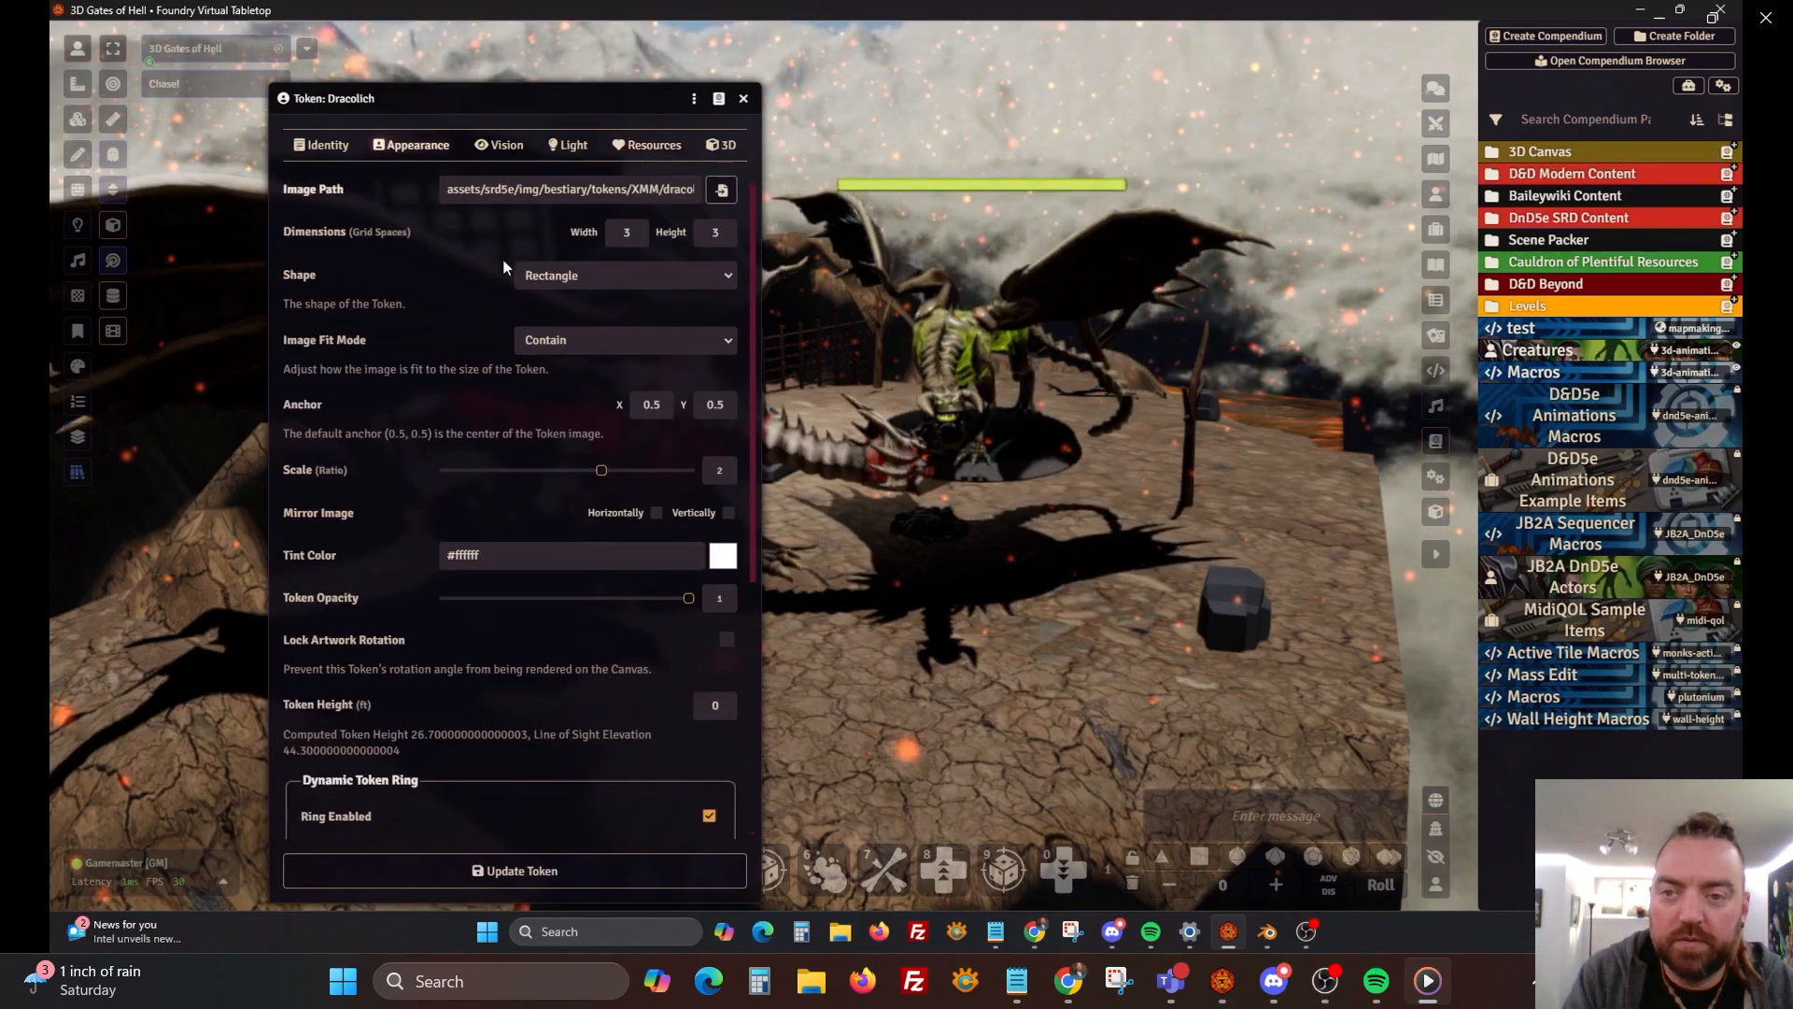
Apply the Dracolich token's settings and delete the red dracolich tile from the scene
left_click(496, 870)
left_click_drag(897, 363, 596, 383)
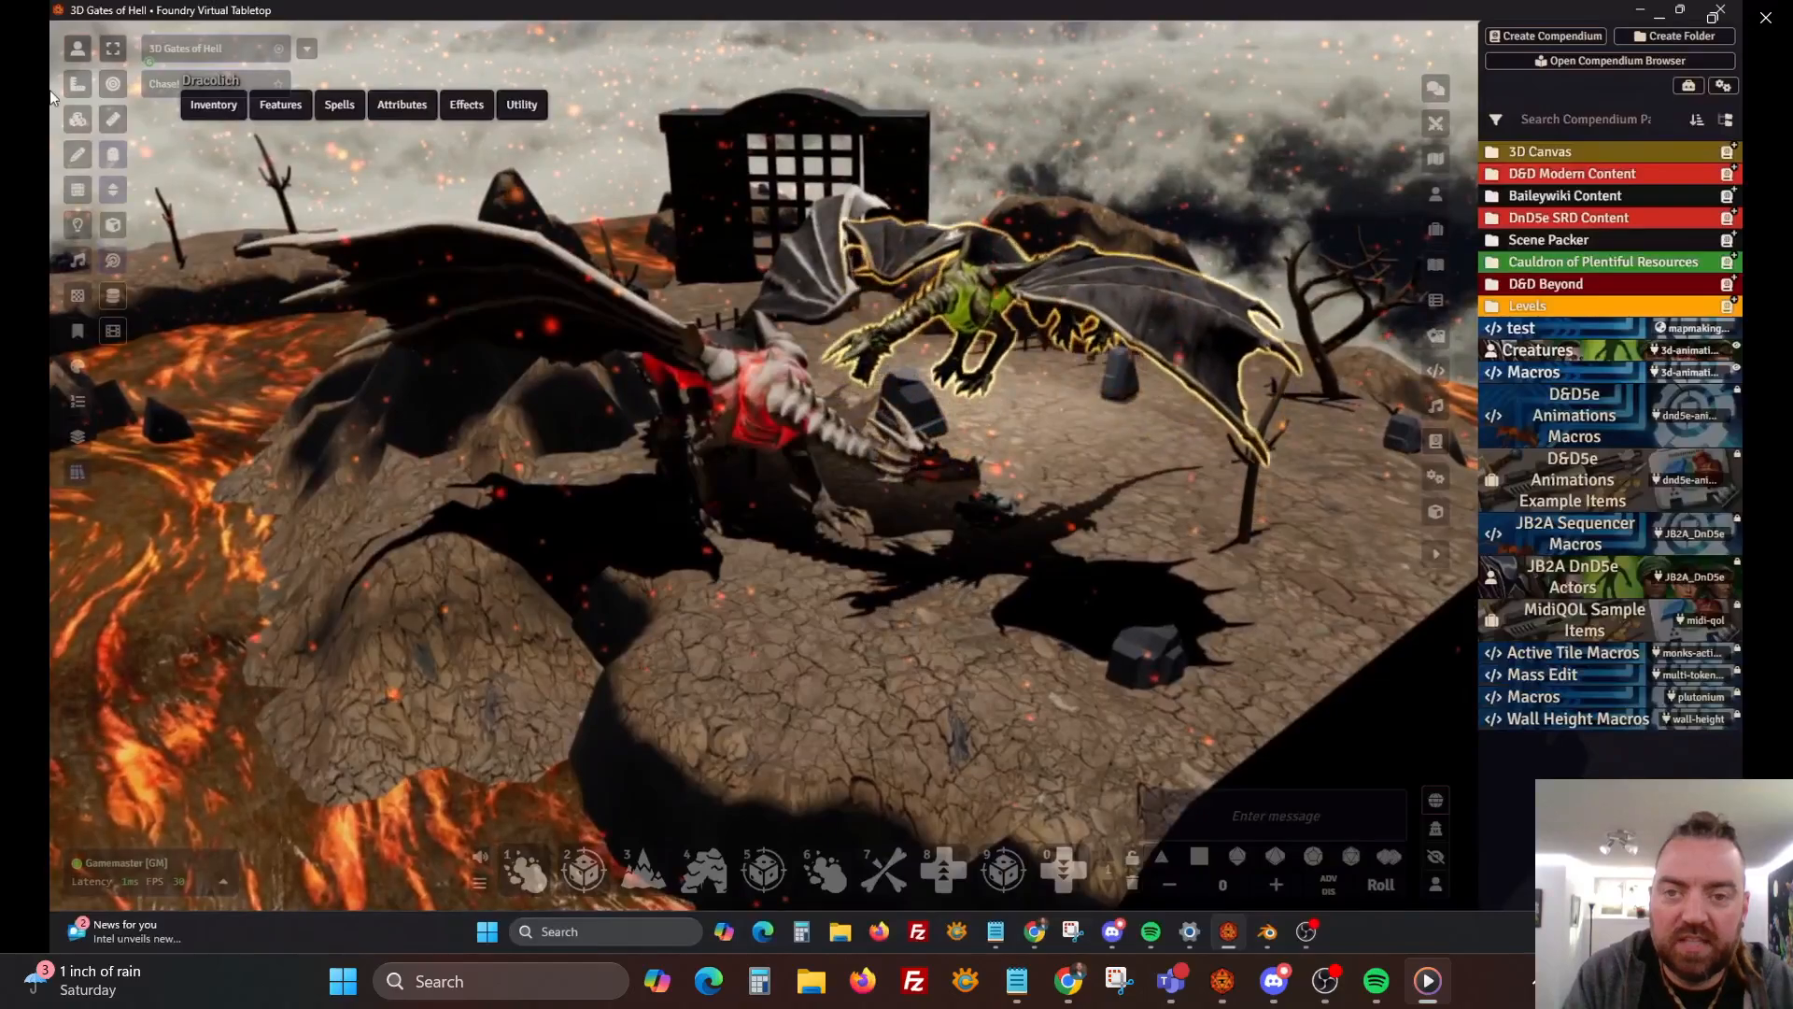
left_click(76, 120)
left_click(710, 396)
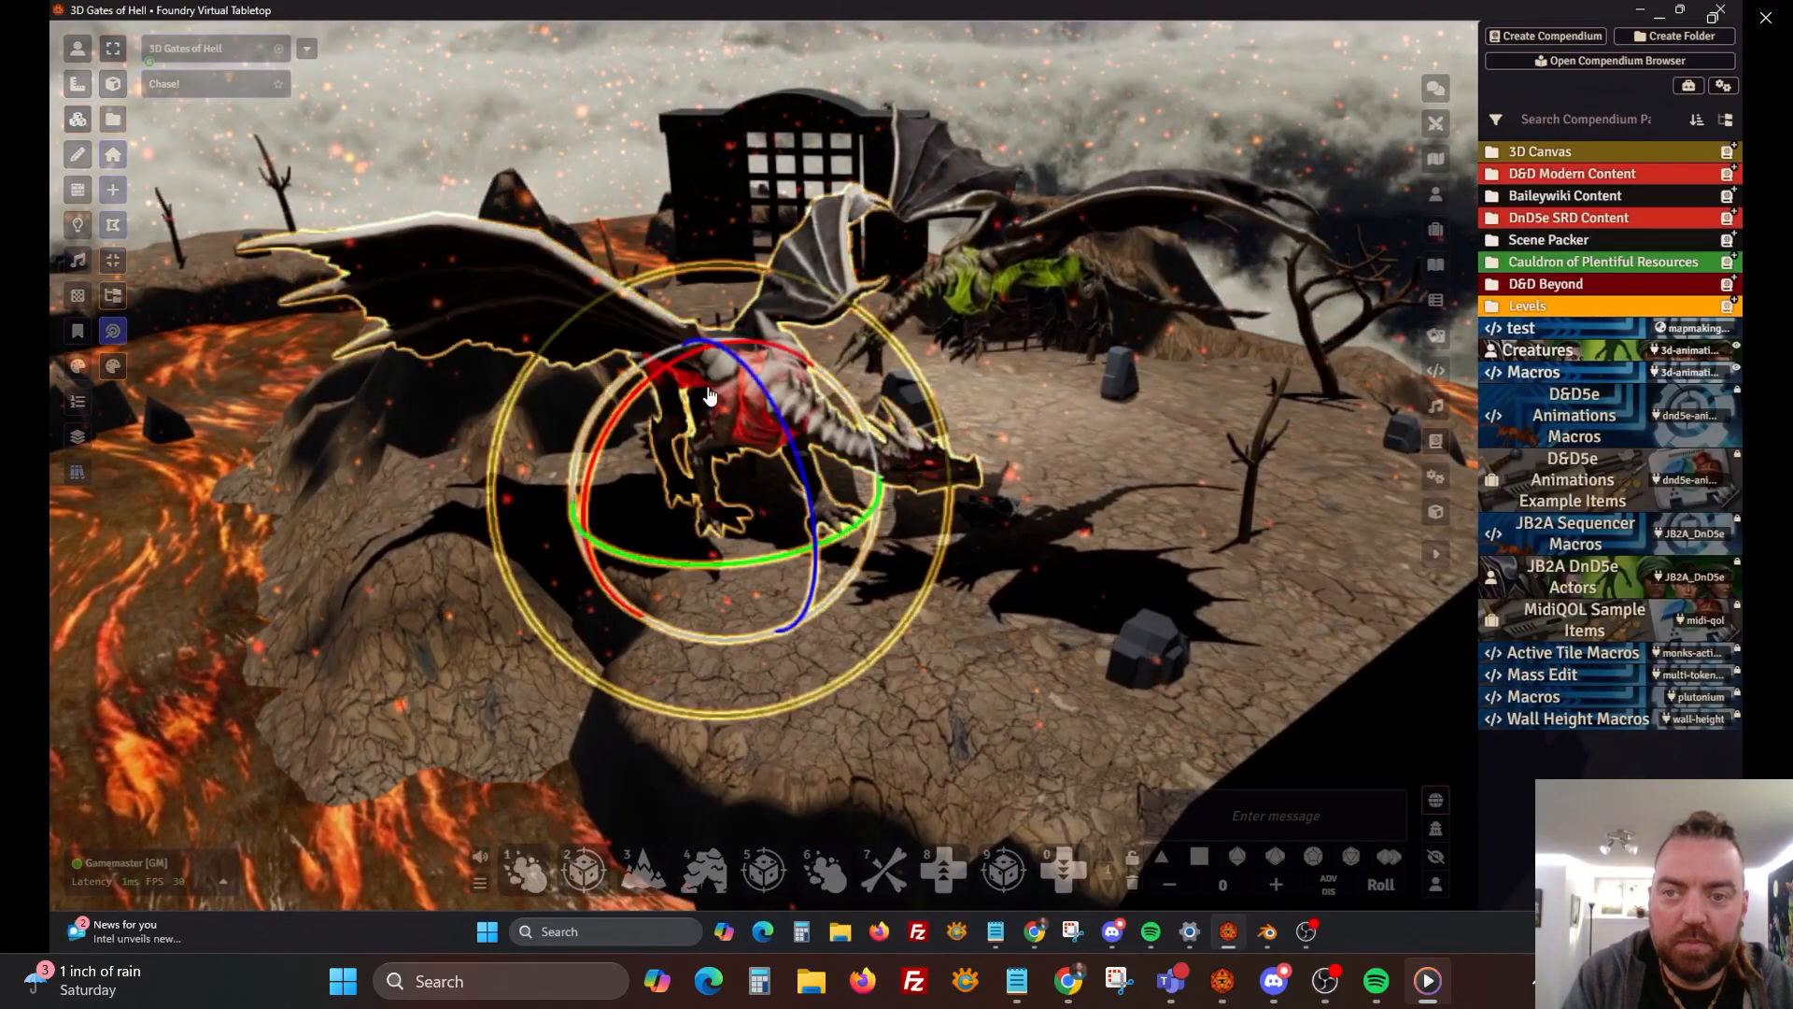
key("Delete")
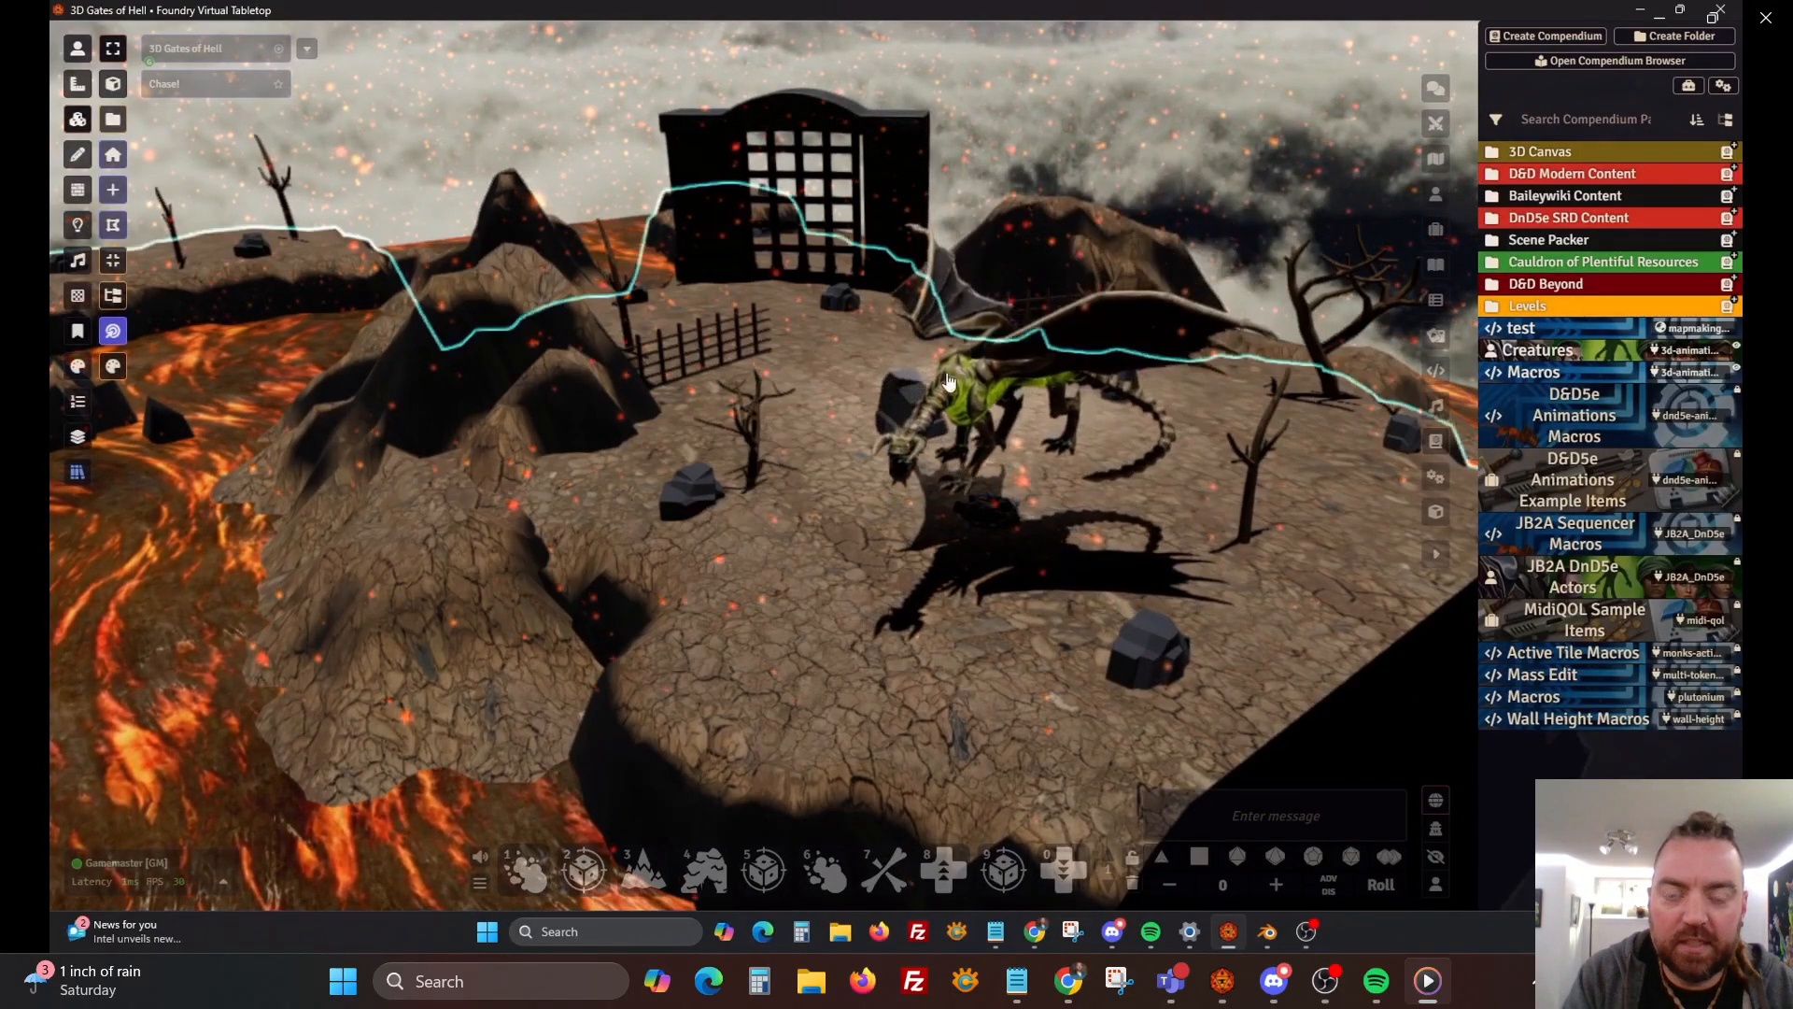
left_click(76, 52)
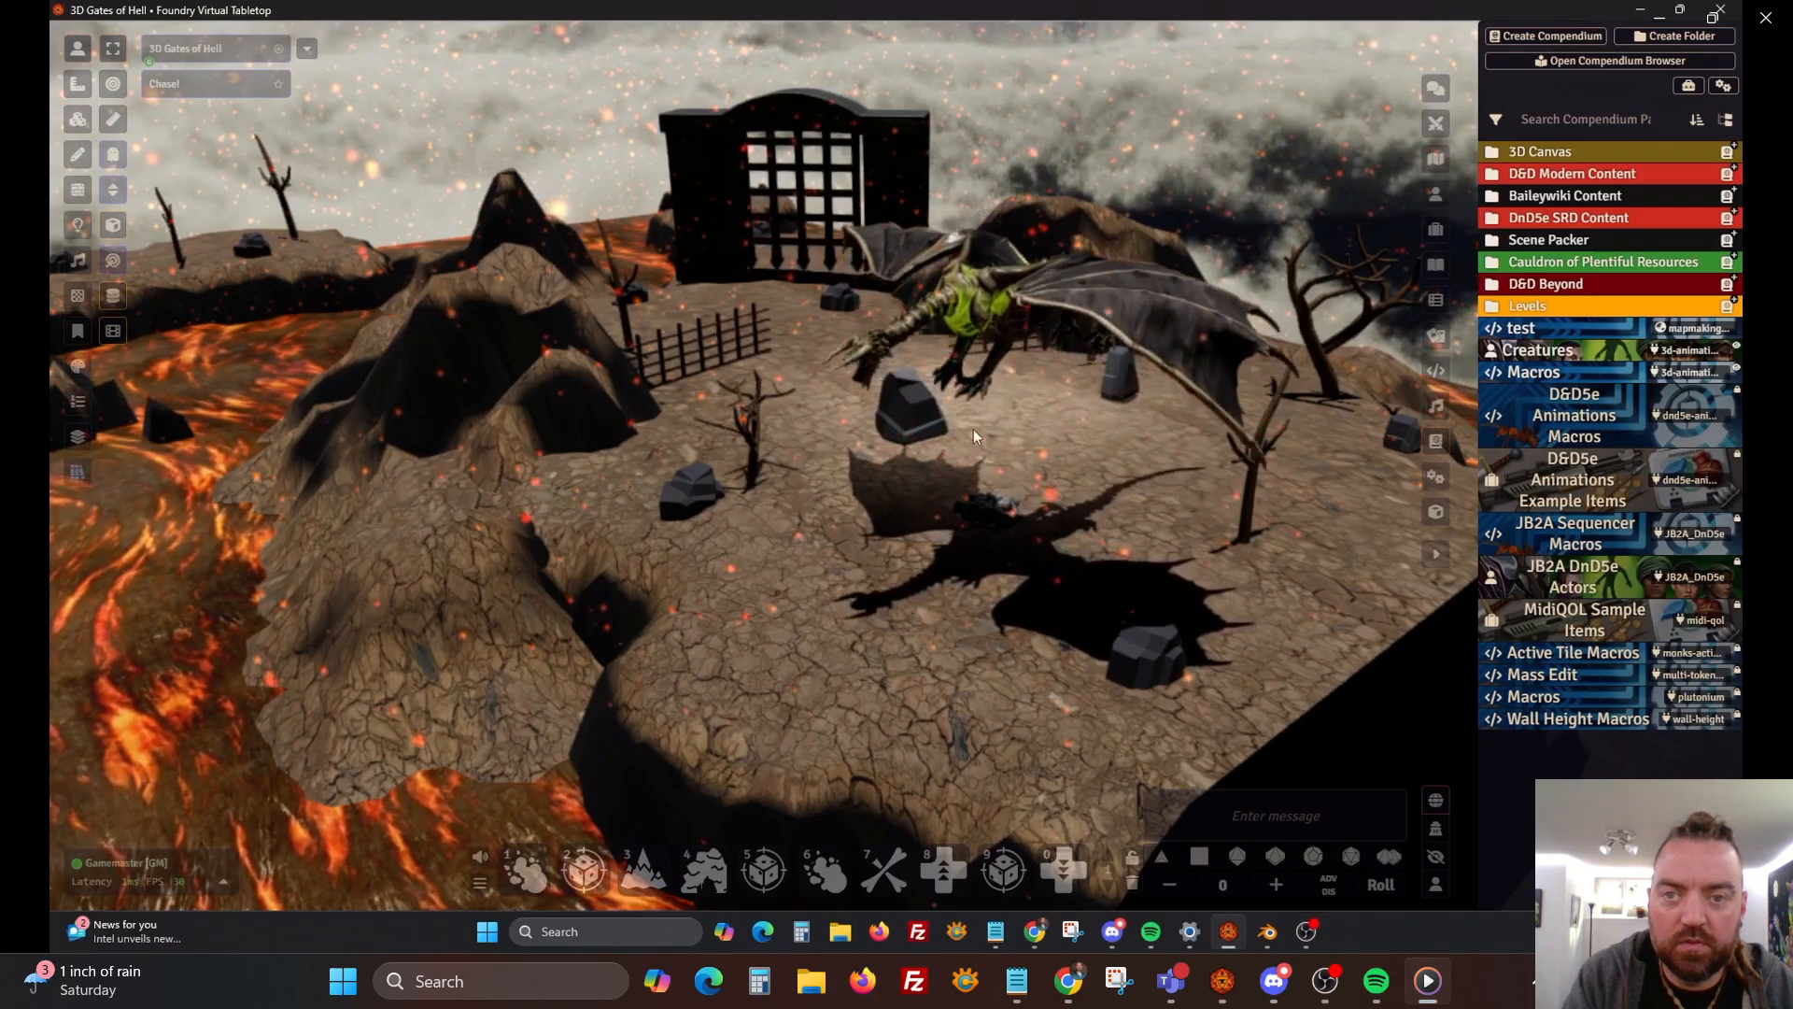
double_click(1086, 429)
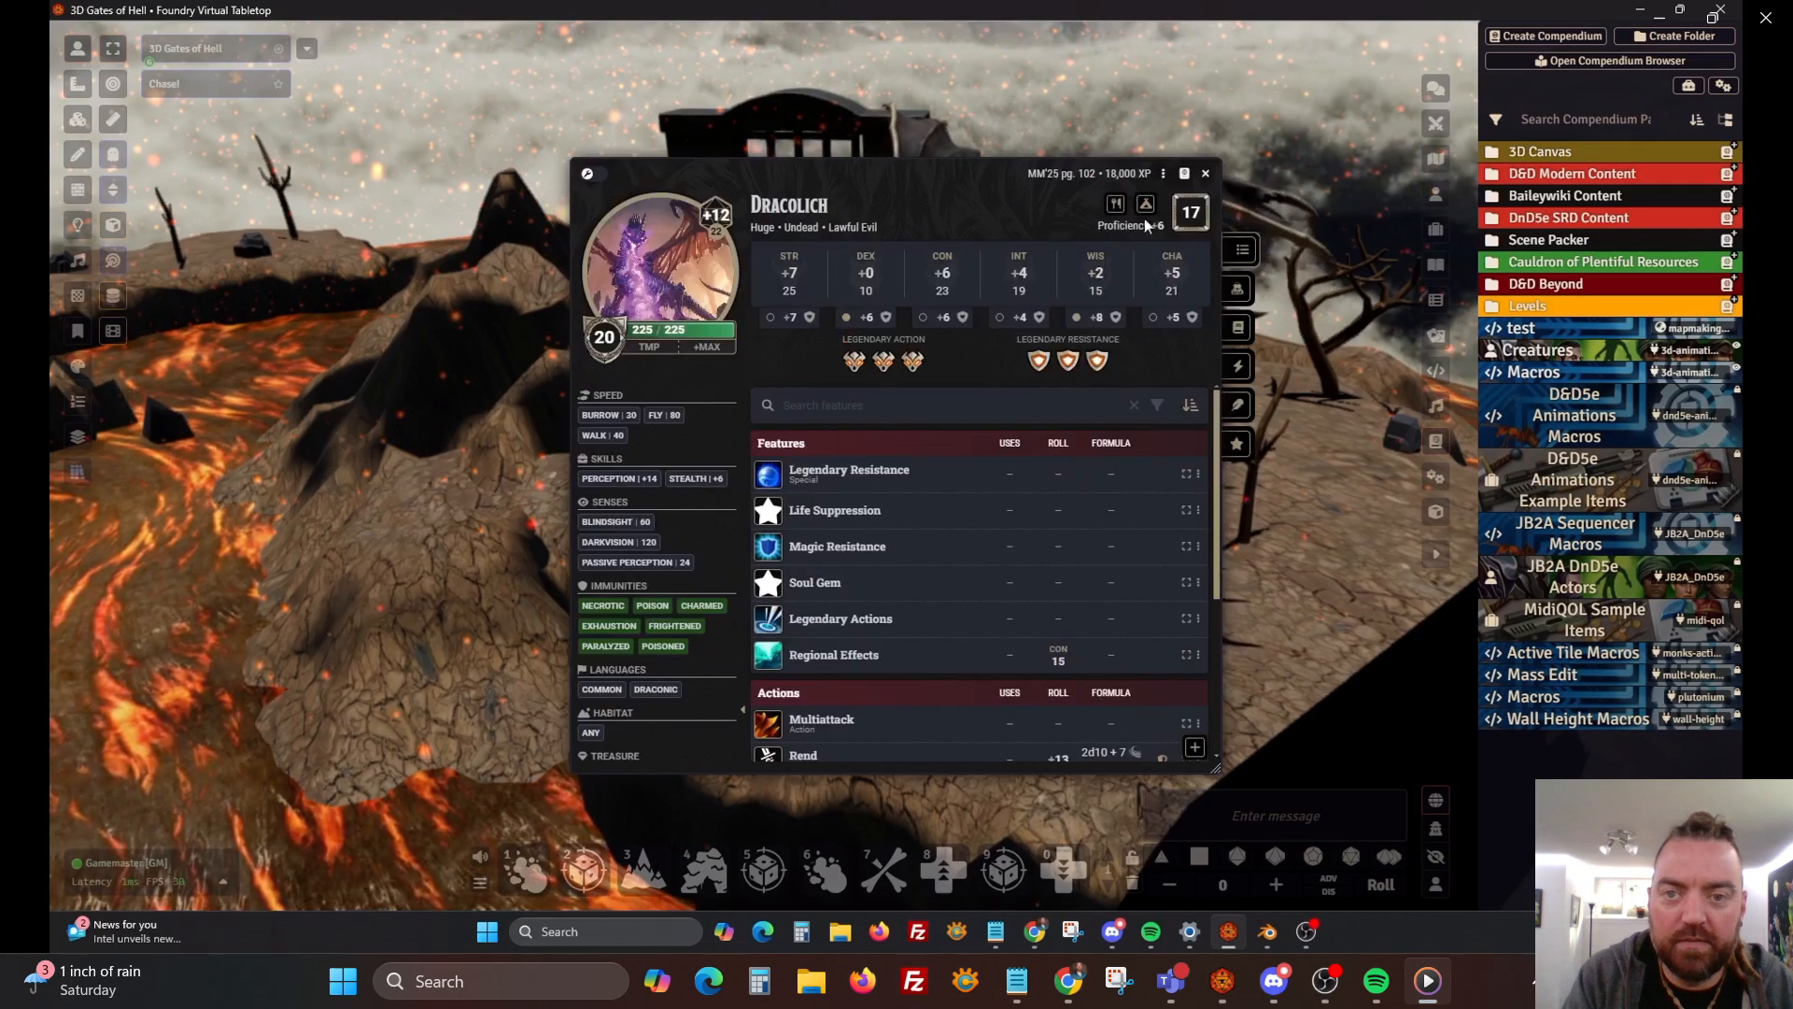
left_click(1201, 173)
double_click(952, 371)
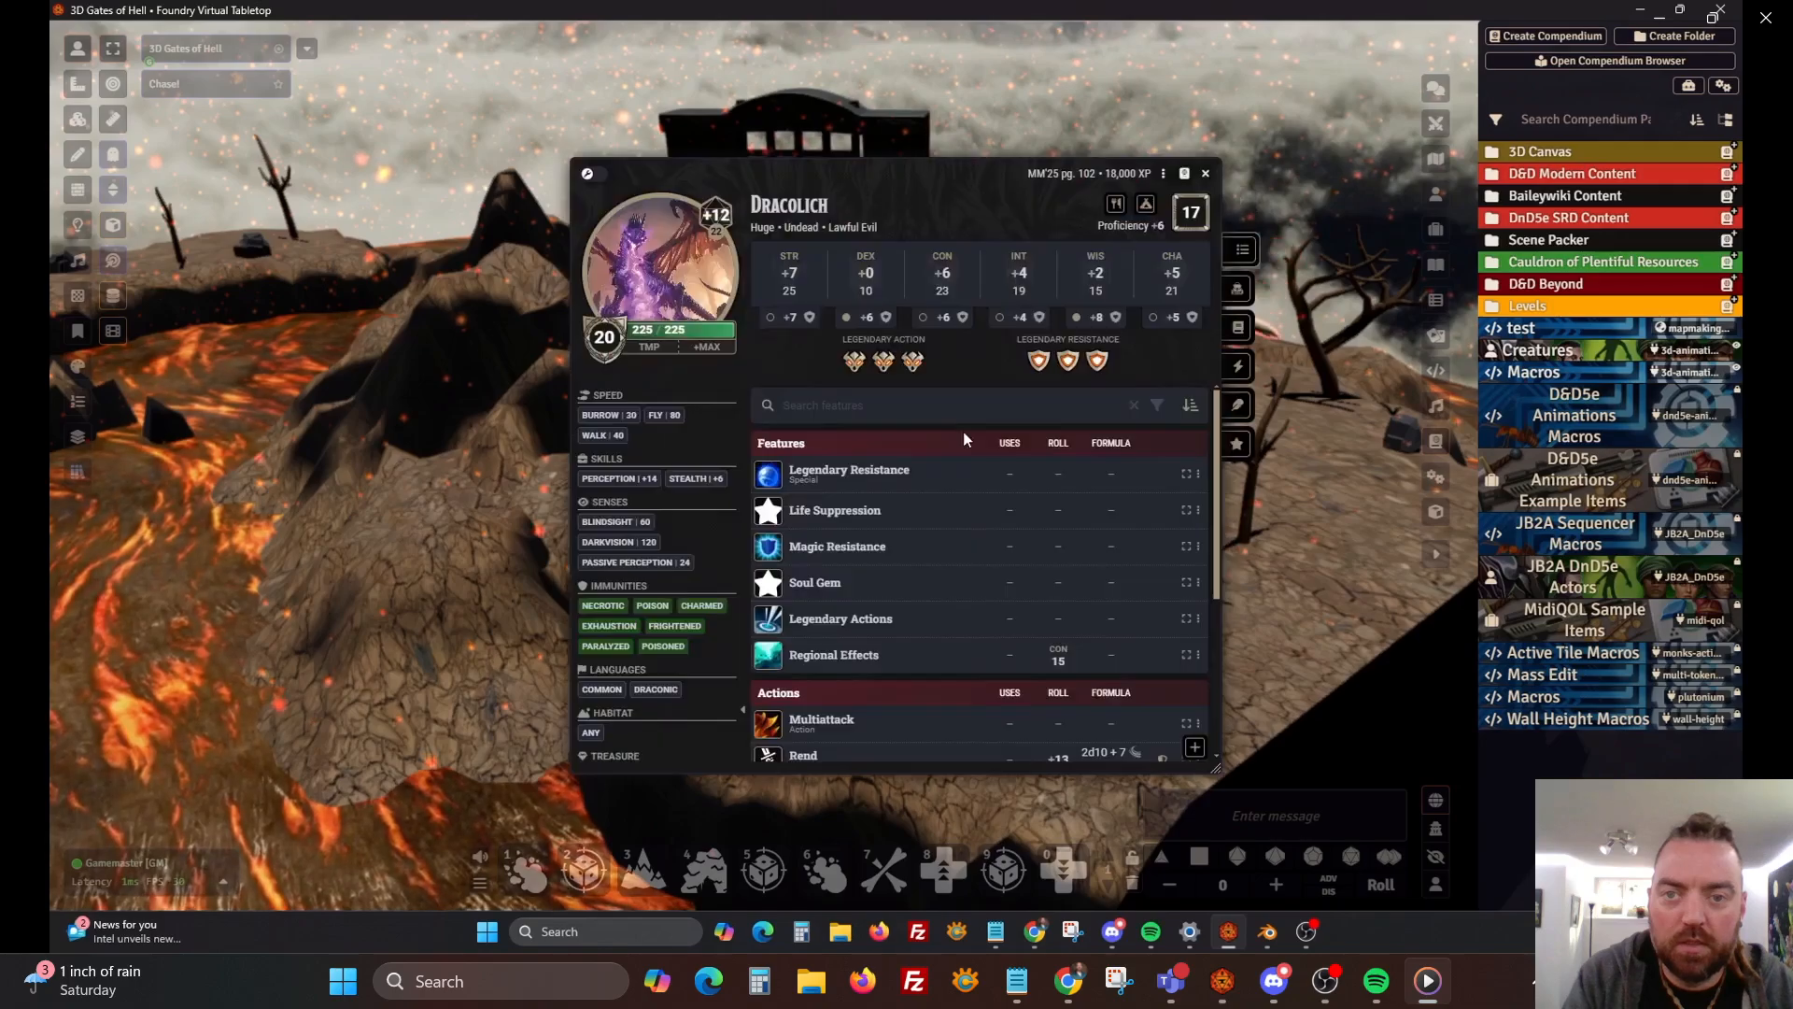
left_click(1205, 173)
Select the black dracolich token together with the token beneath it and copy both
left_click_drag(1067, 505, 923, 361)
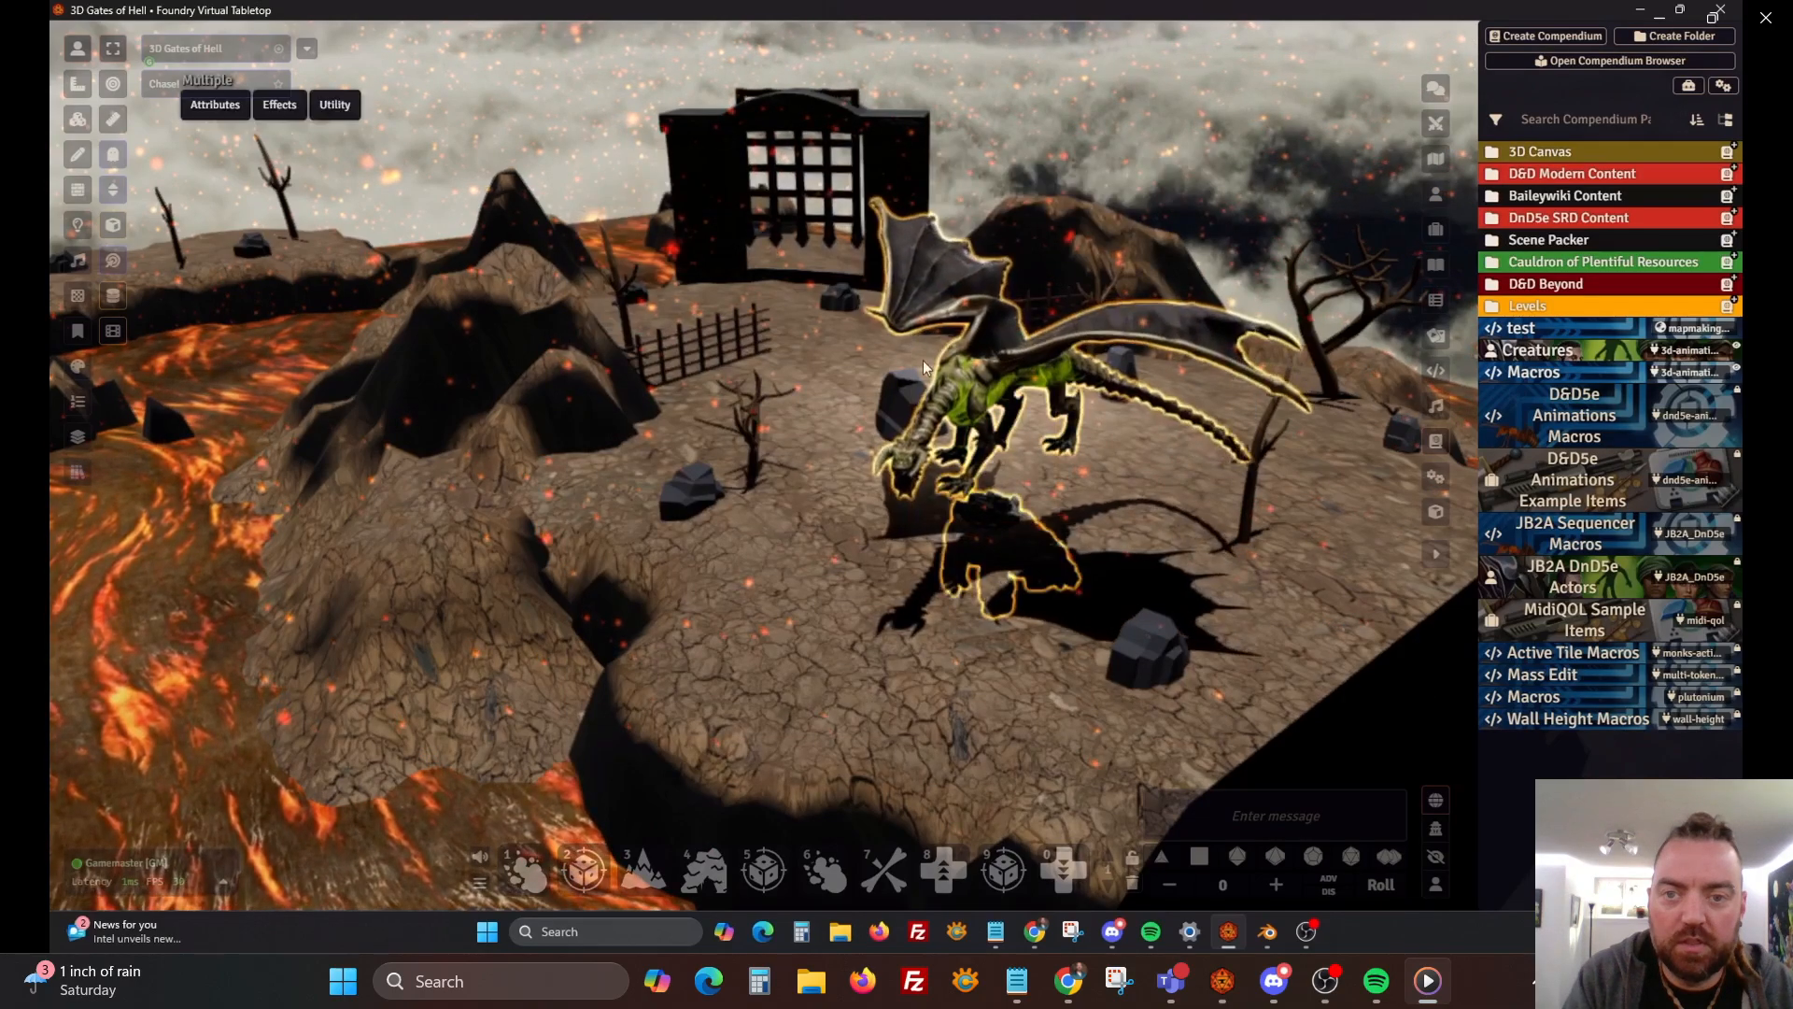
key("ctrl+c")
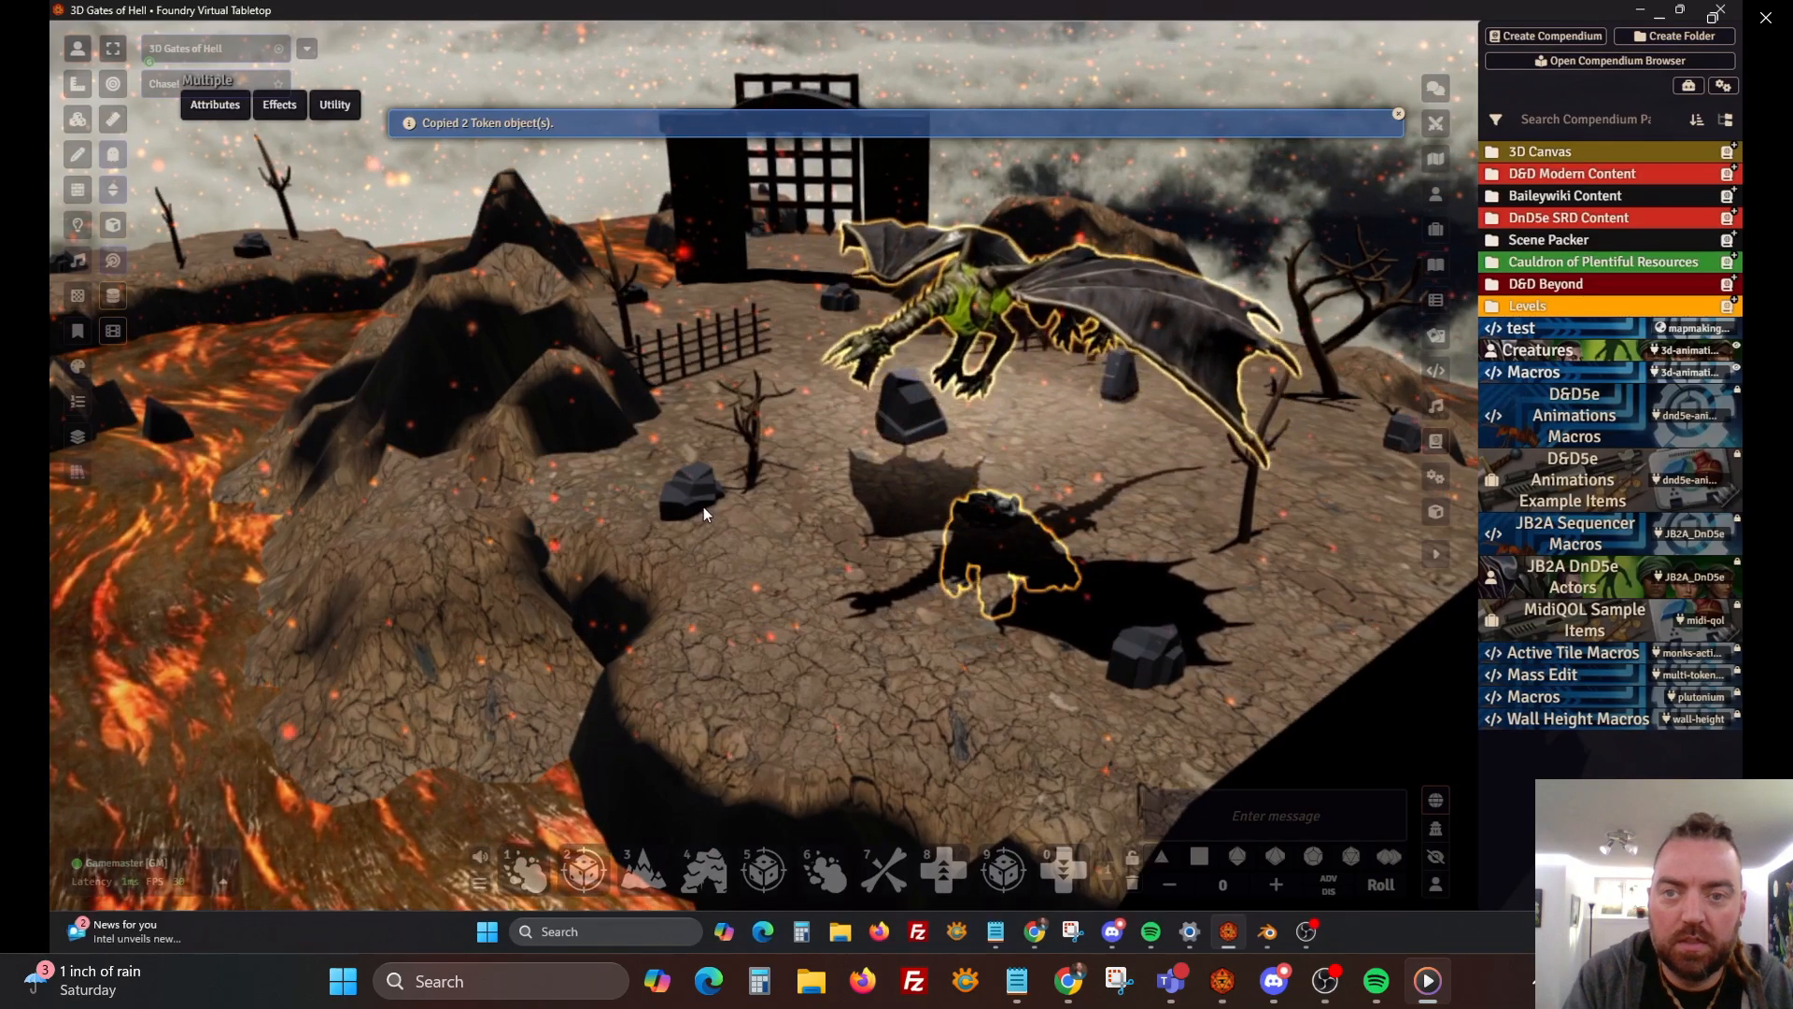
left_click(721, 545)
mouse_move(986, 313)
left_mouse_down()
mouse_move(1014, 559)
mouse_move(980, 542)
mouse_move(998, 523)
left_mouse_up()
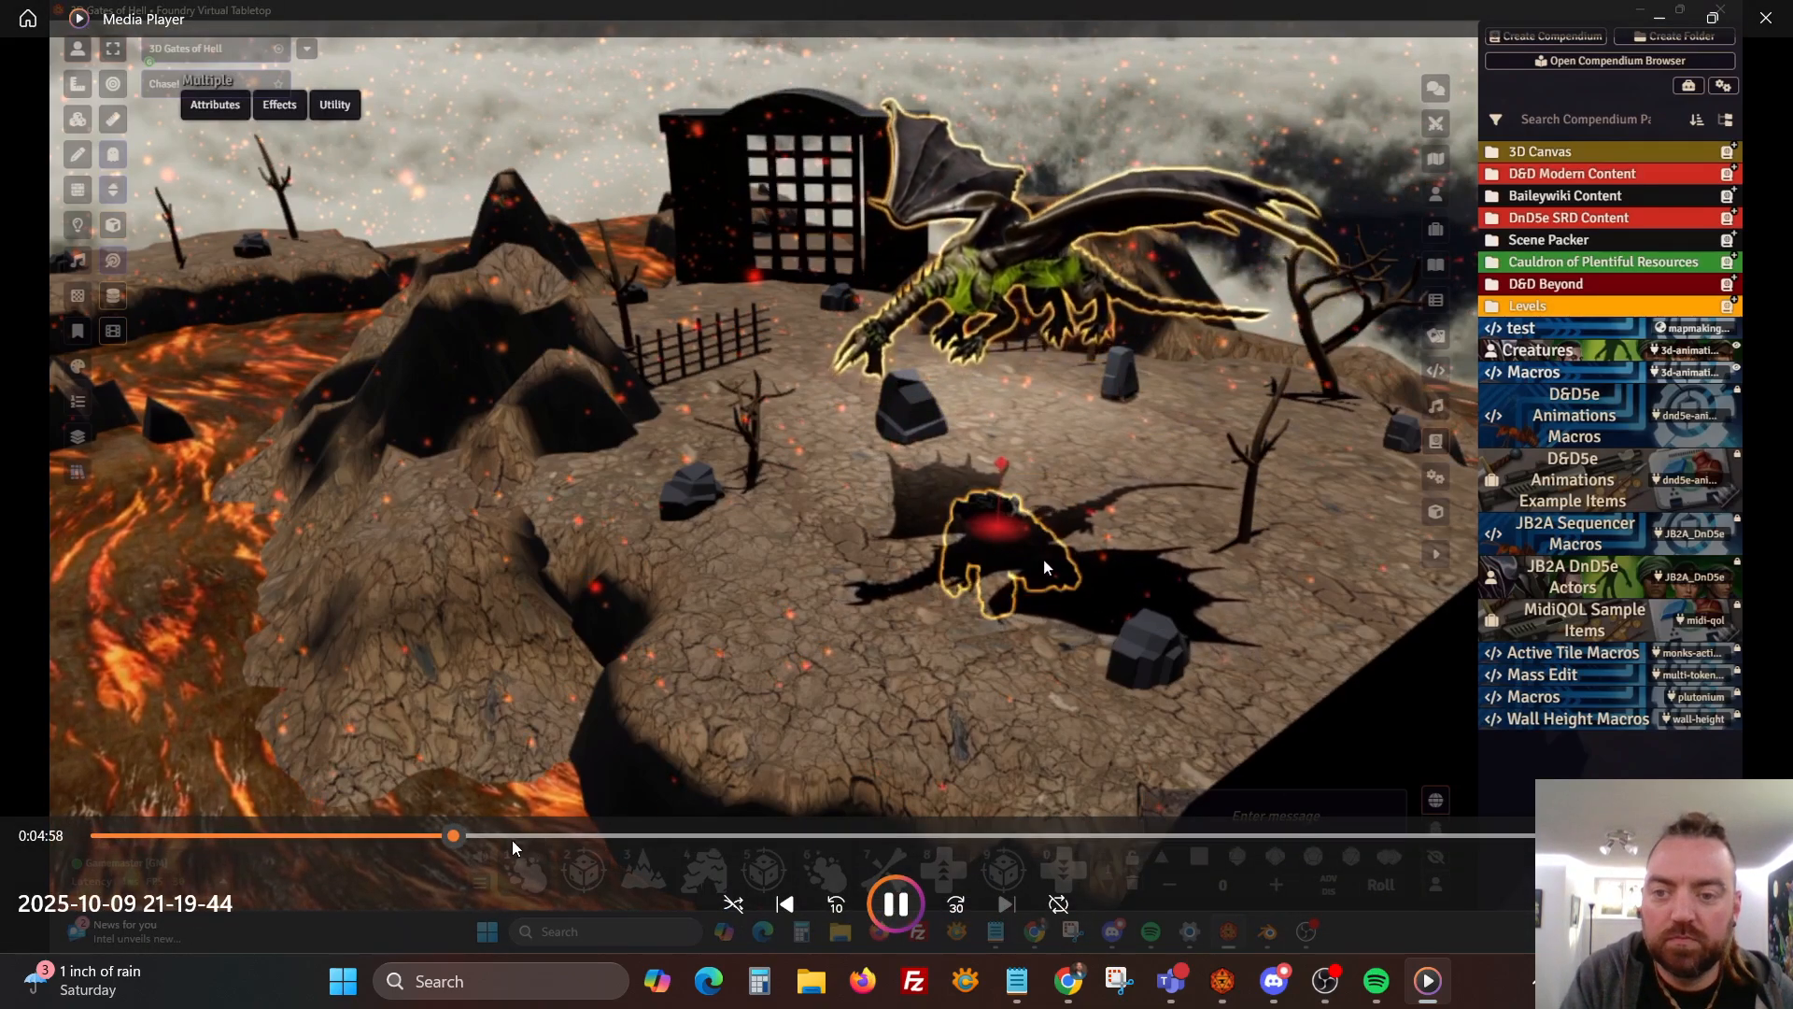
Scrub through the Media Player recording to review the section showing both dracoliches flying over the 3D scene
left_click(502, 835)
left_click(549, 835)
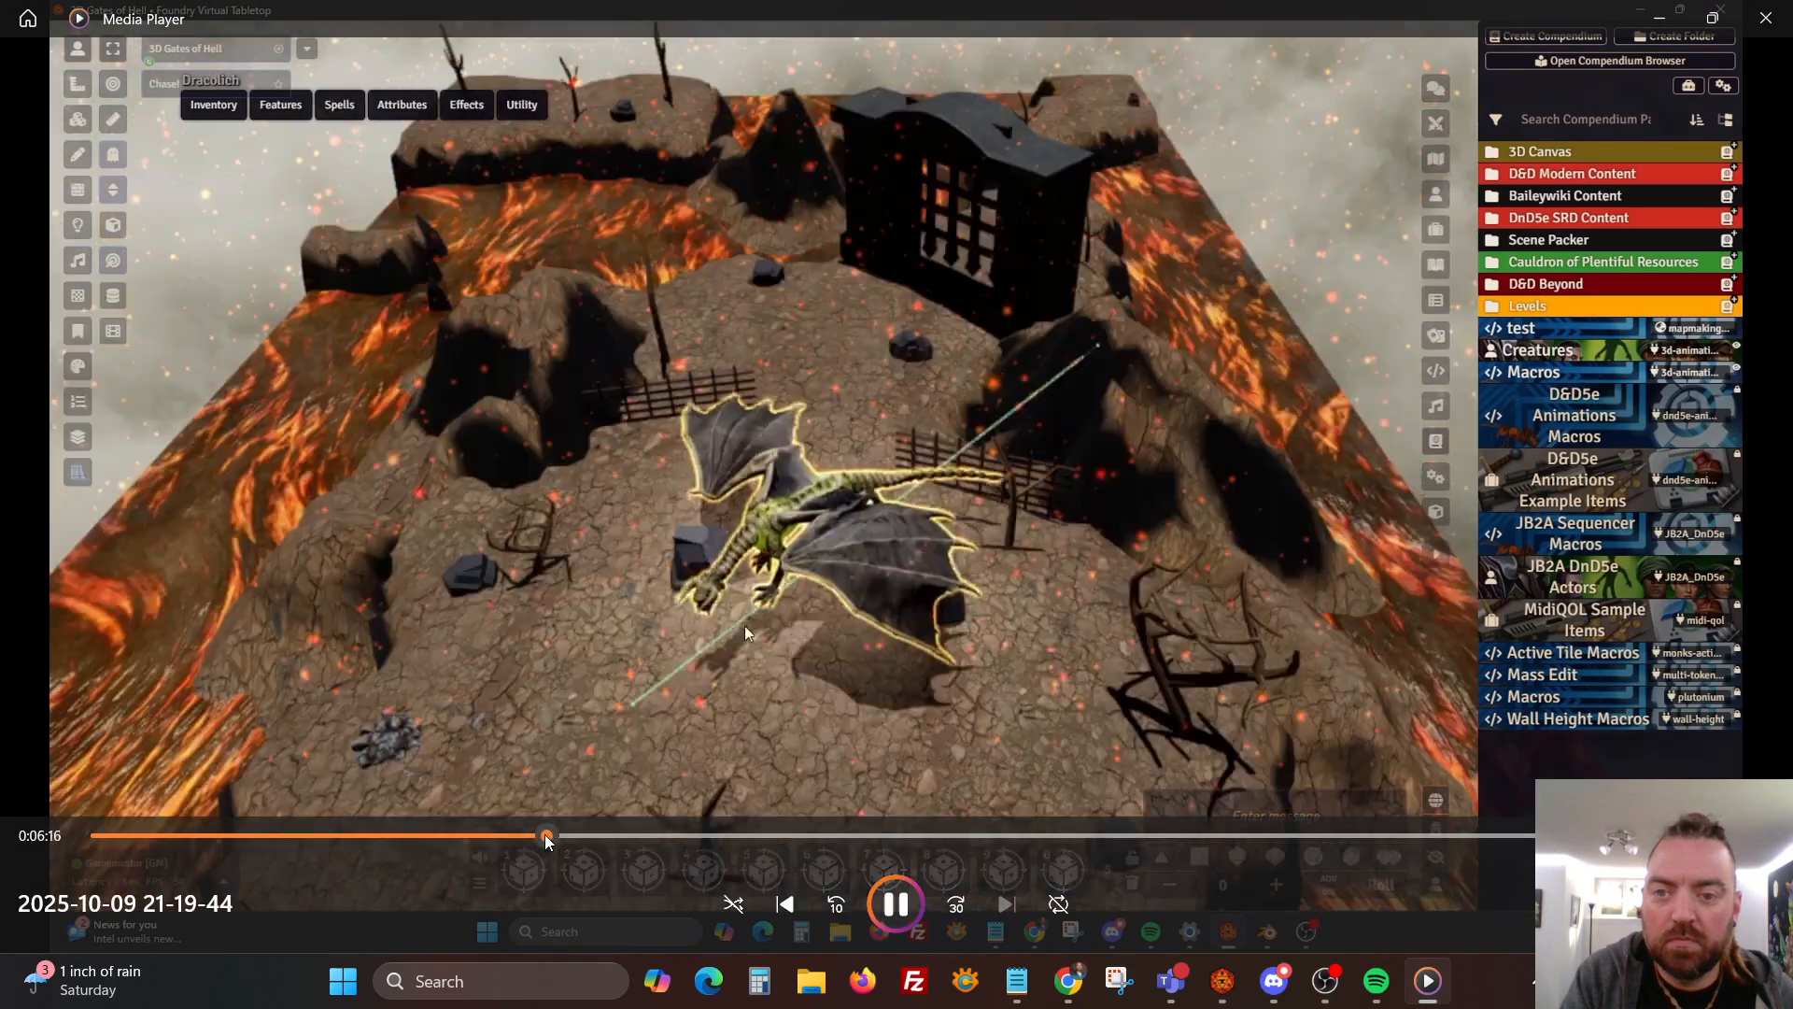
left_click(568, 835)
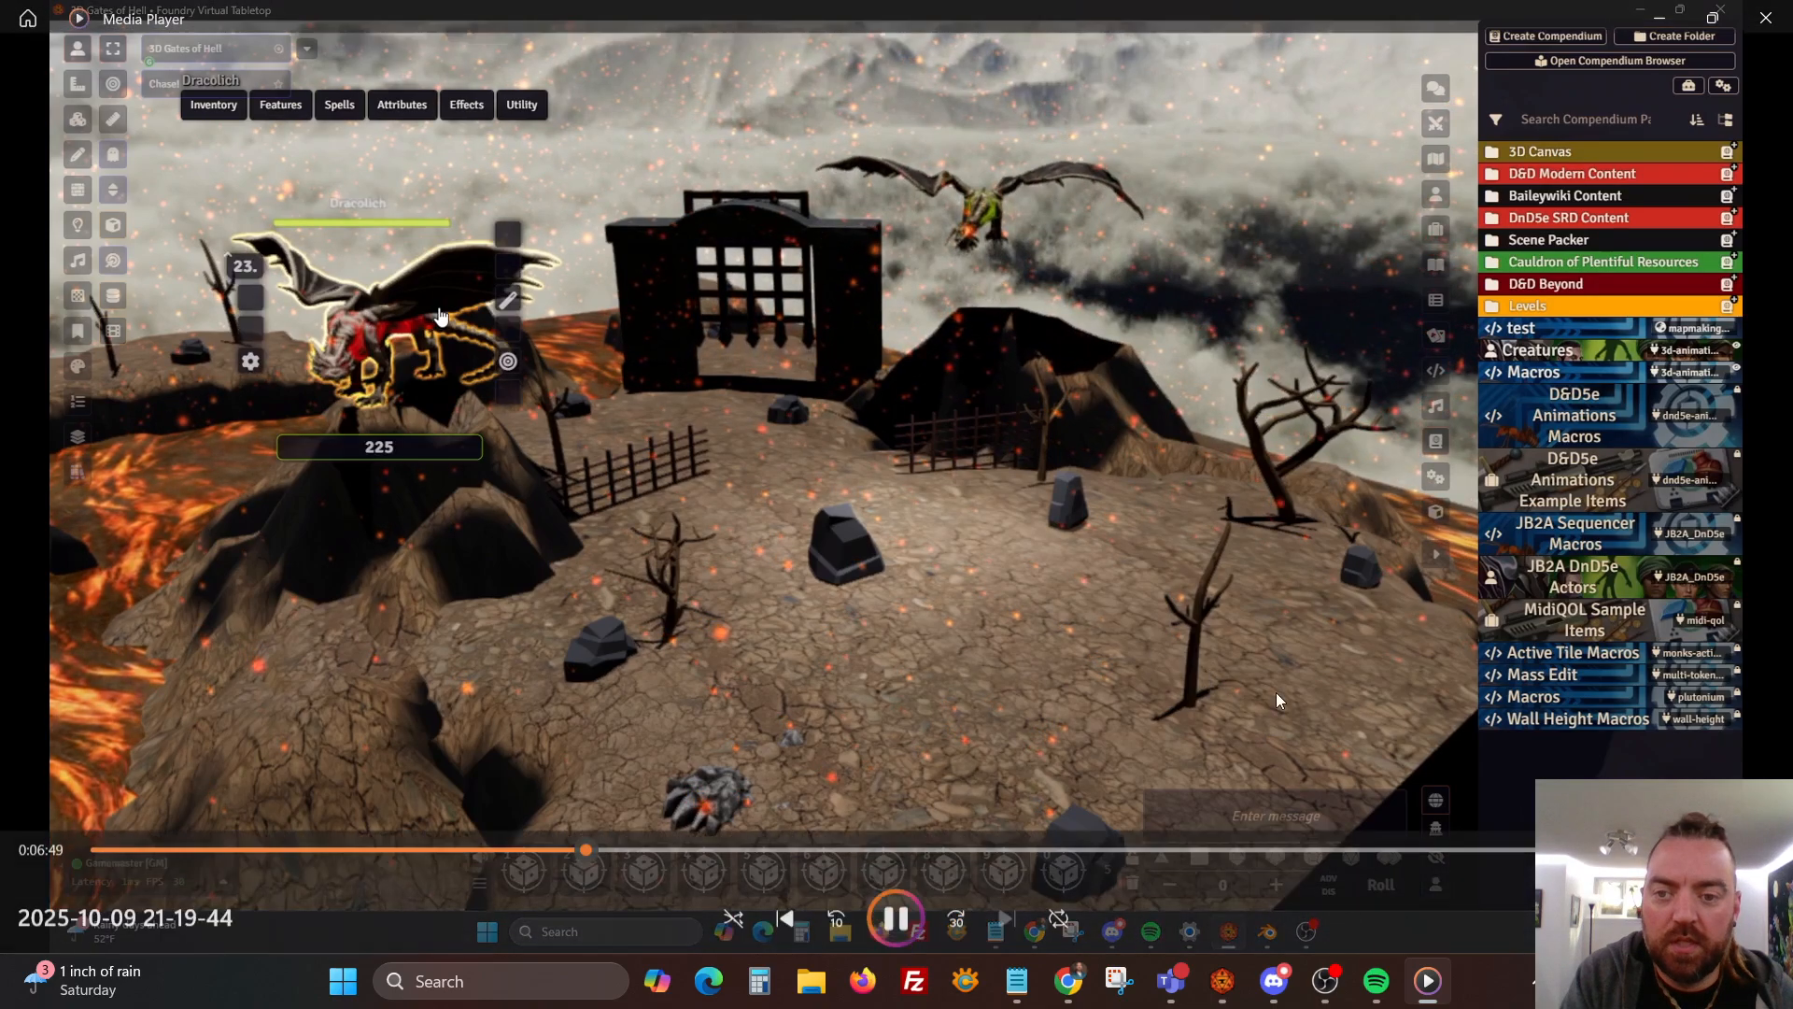
left_click(673, 837)
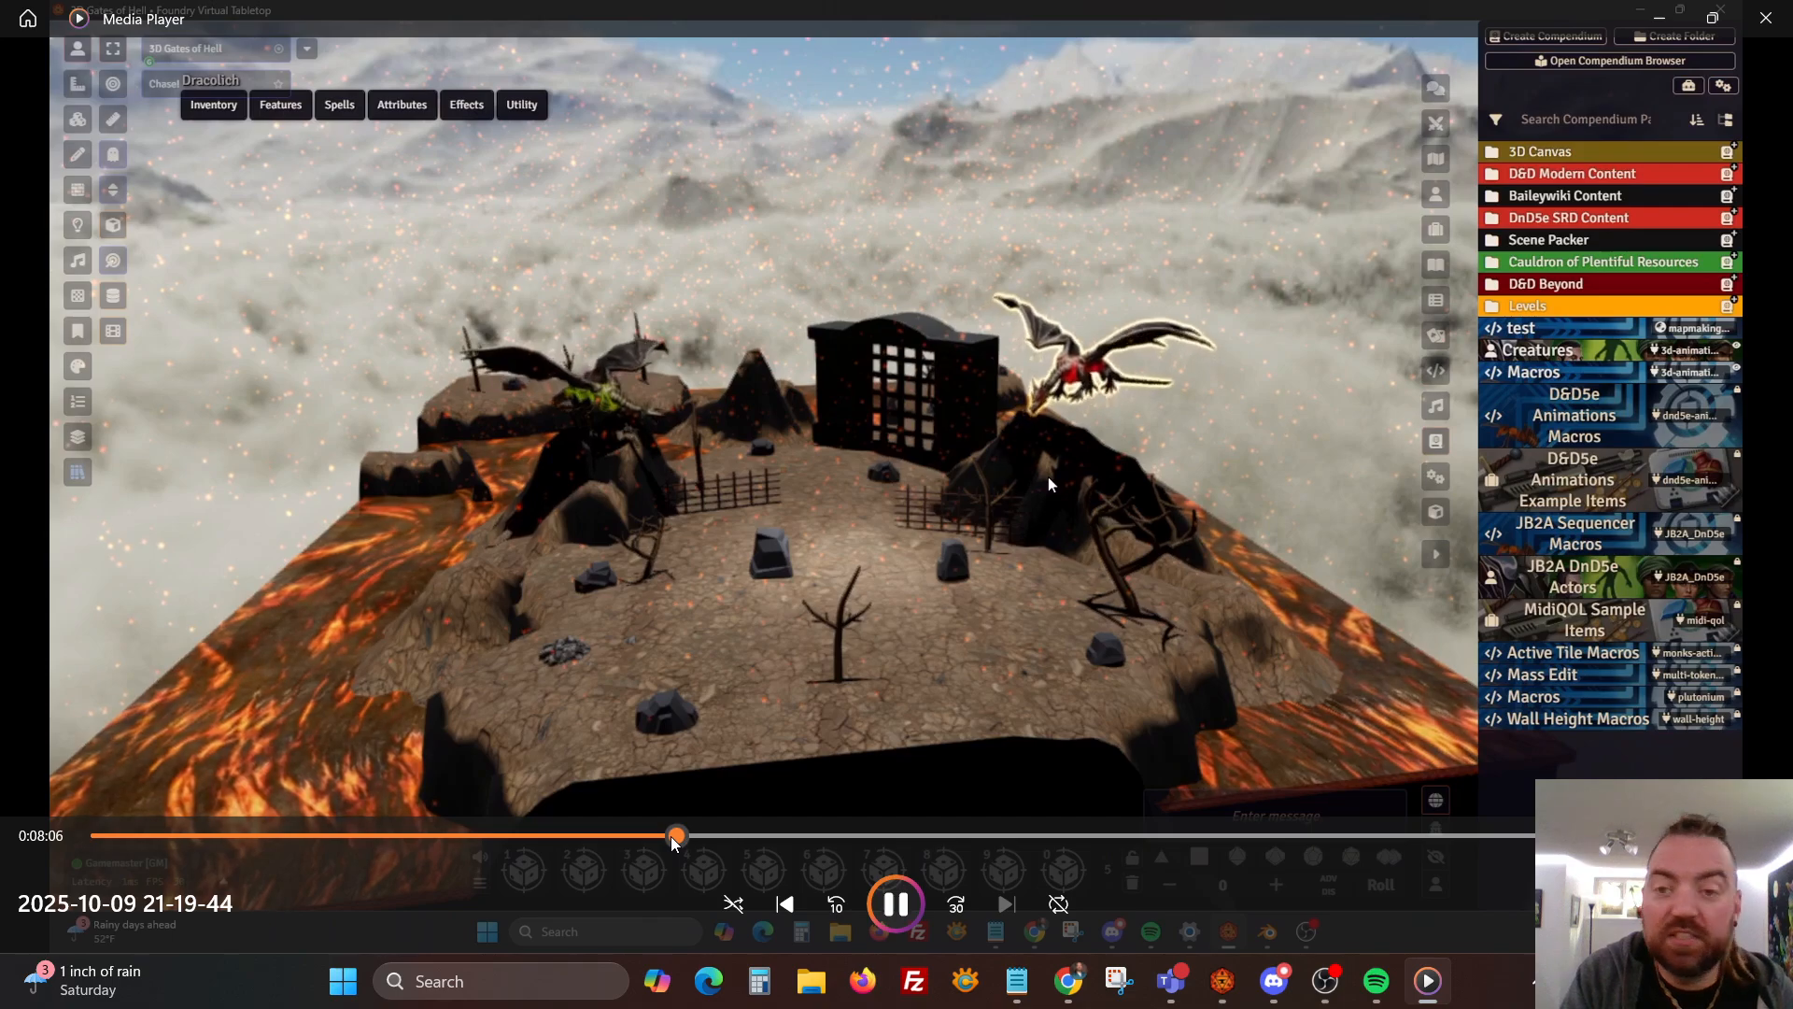
left_click(736, 834)
left_click(773, 833)
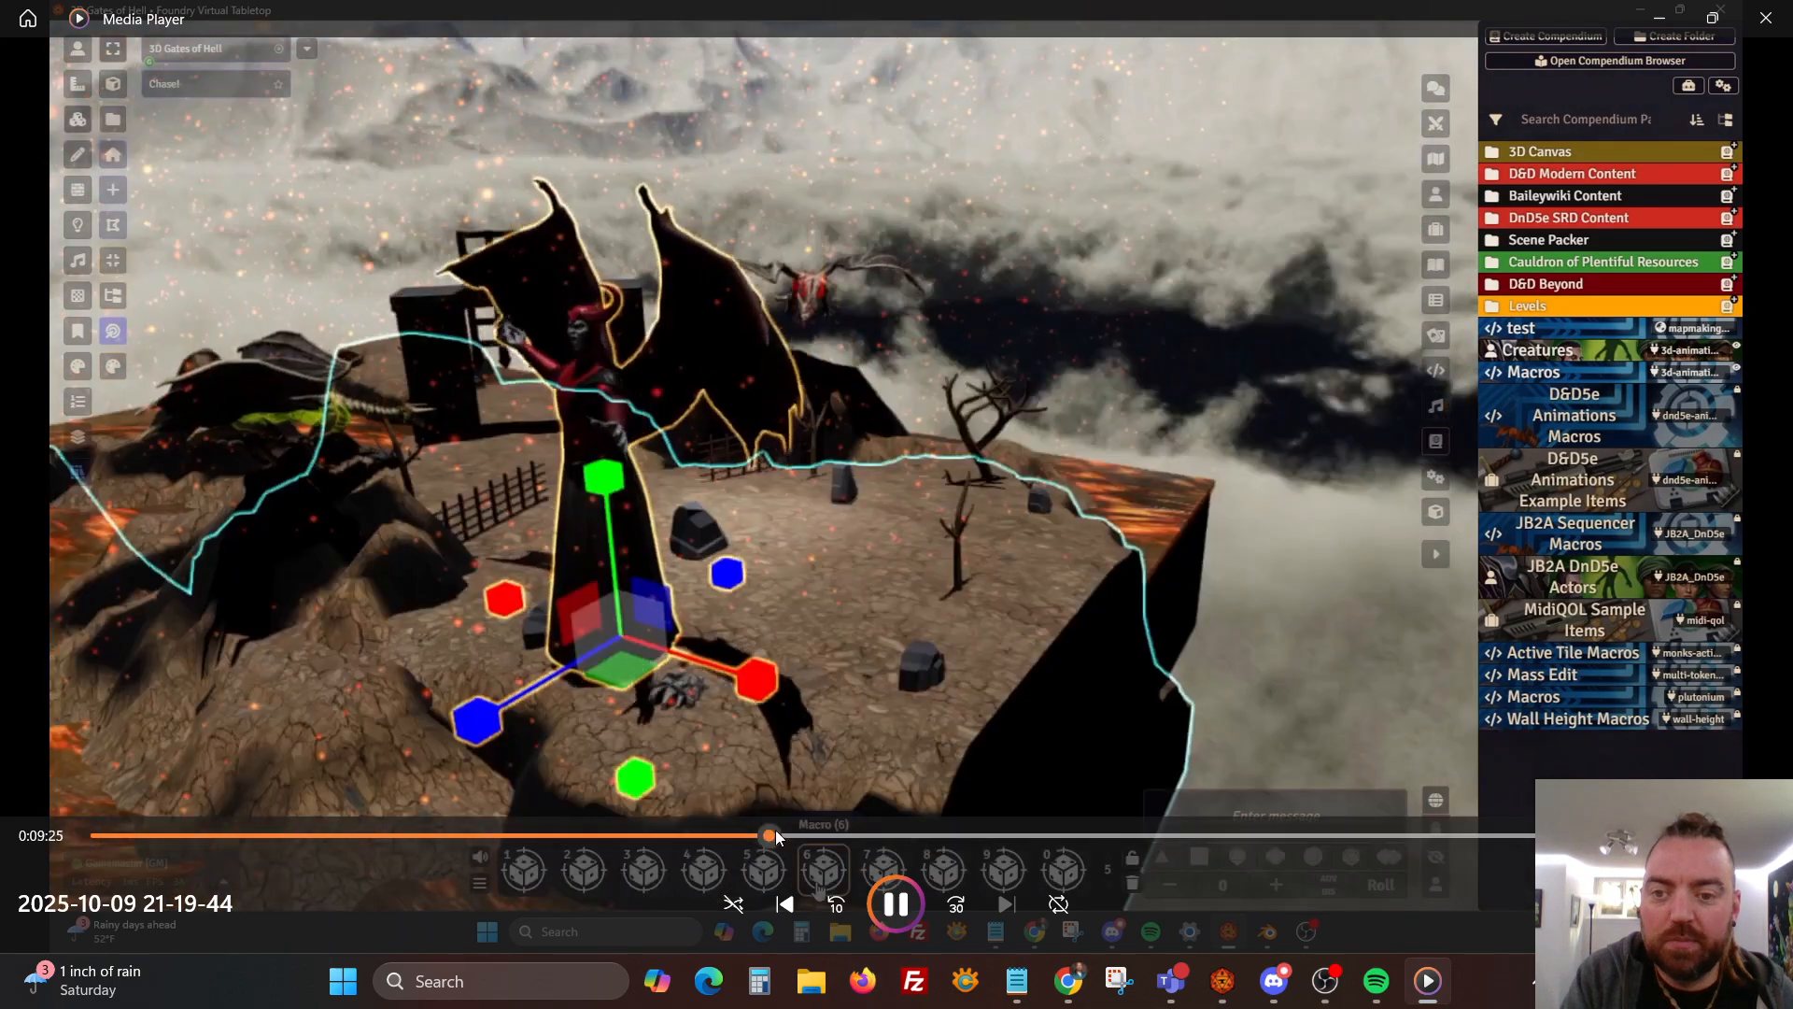
left_click(749, 831)
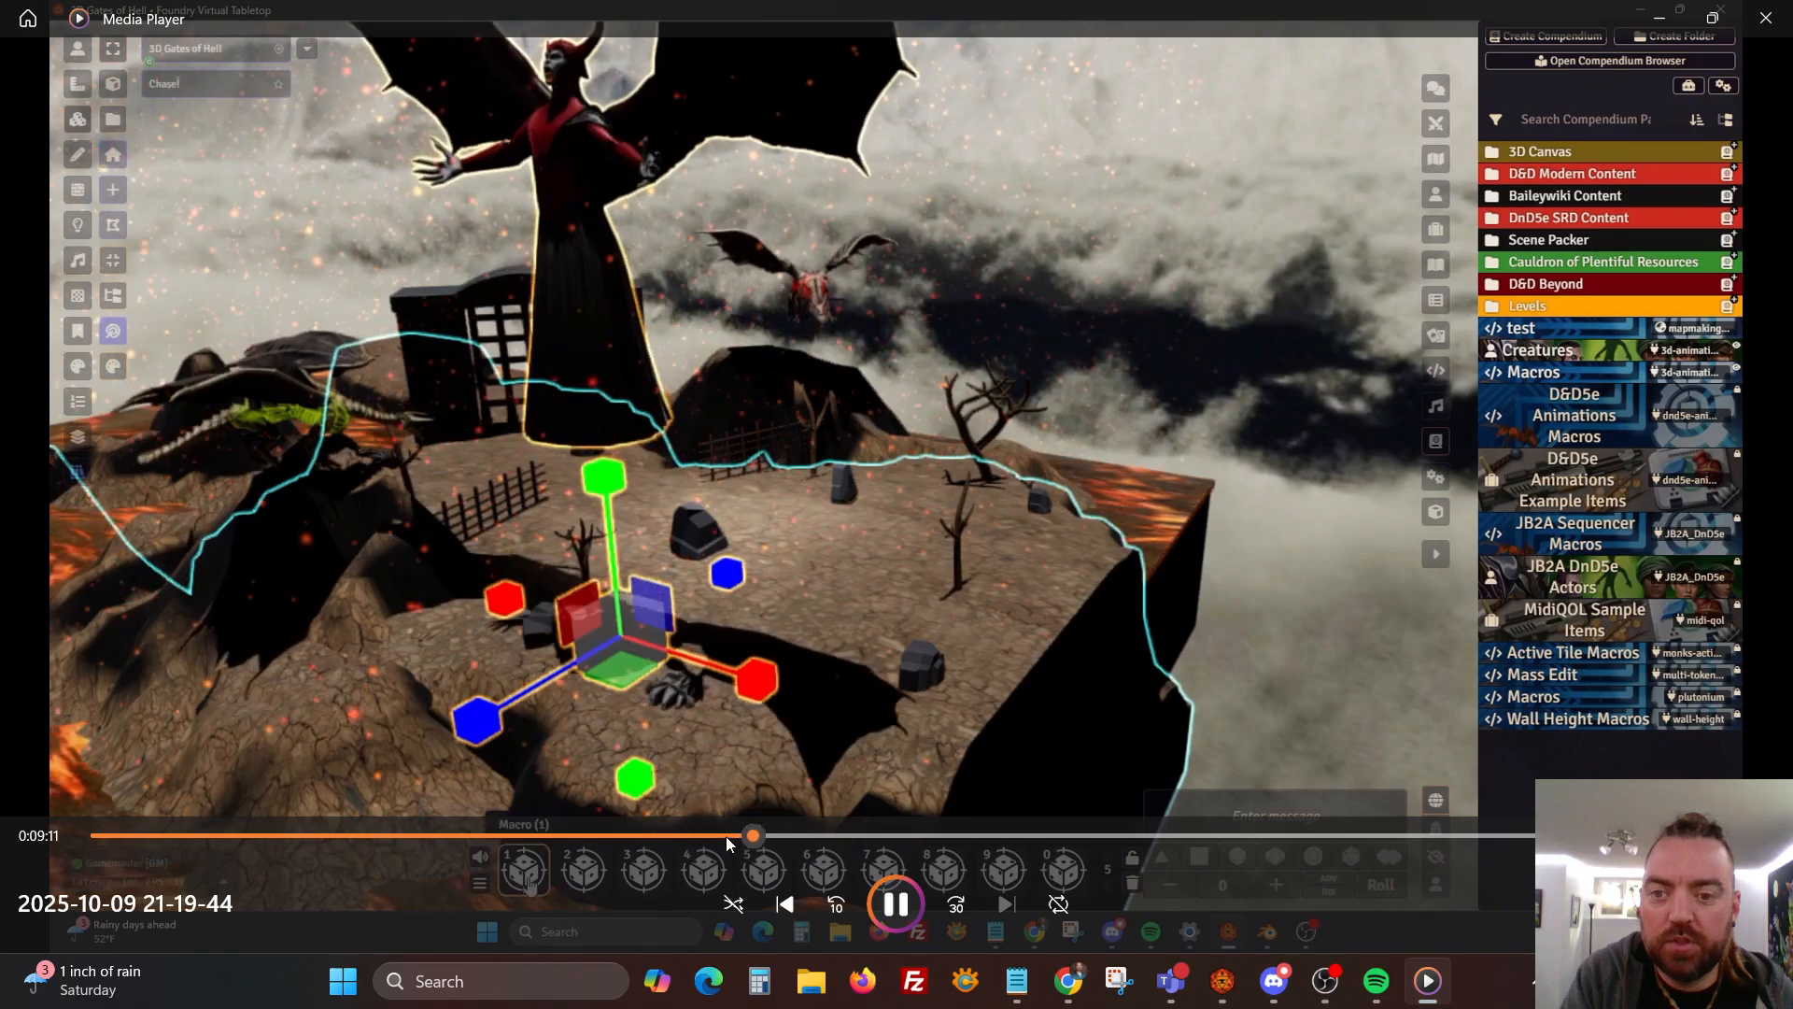
left_click(720, 834)
left_click(688, 833)
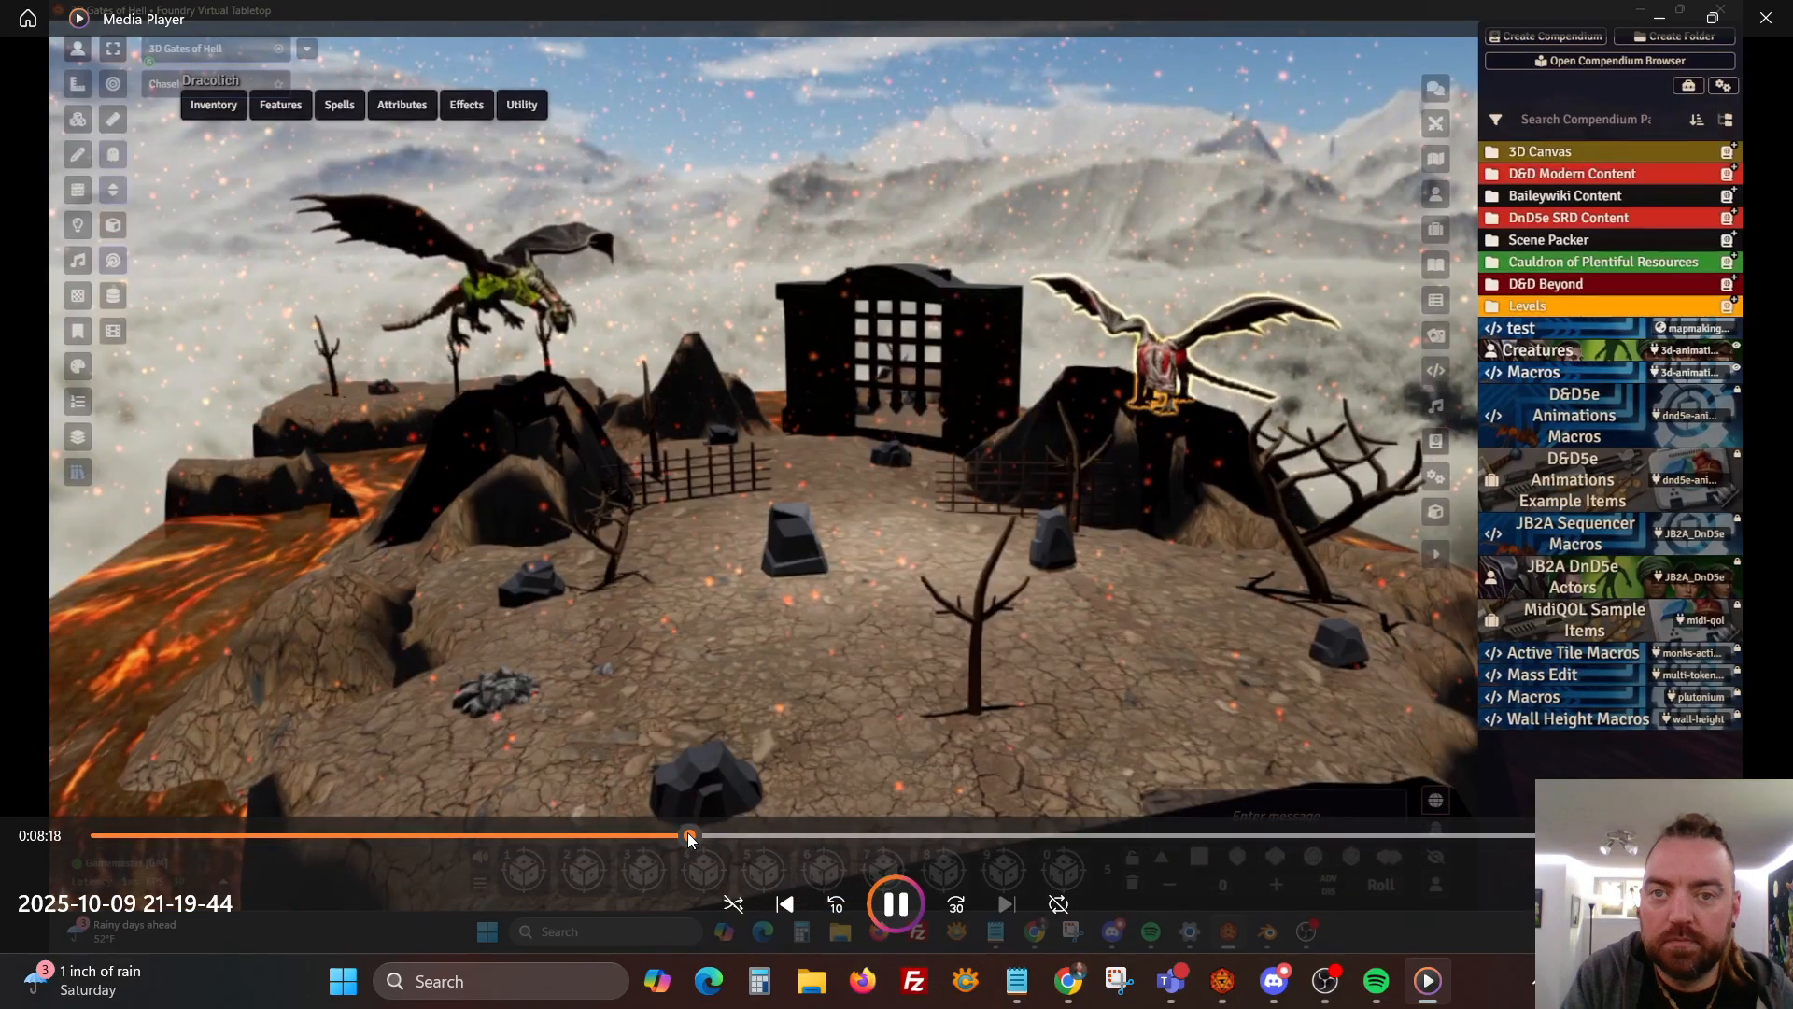
left_click(667, 834)
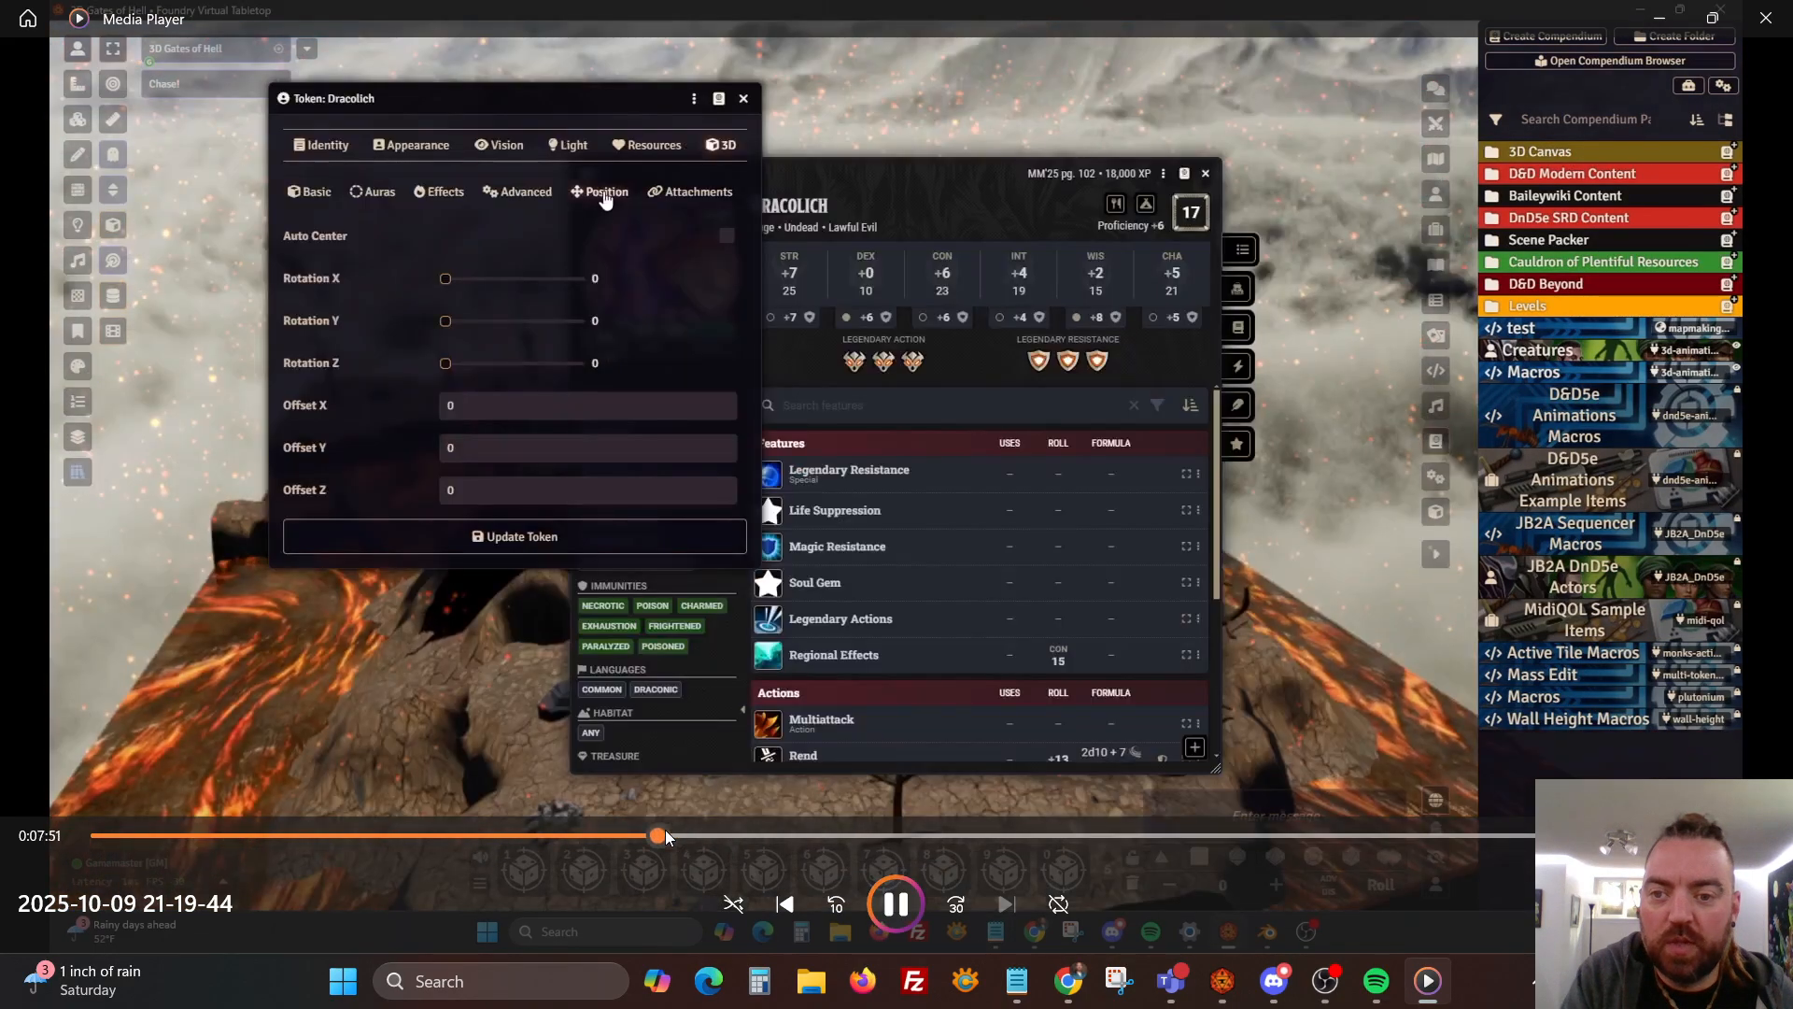
left_click(692, 836)
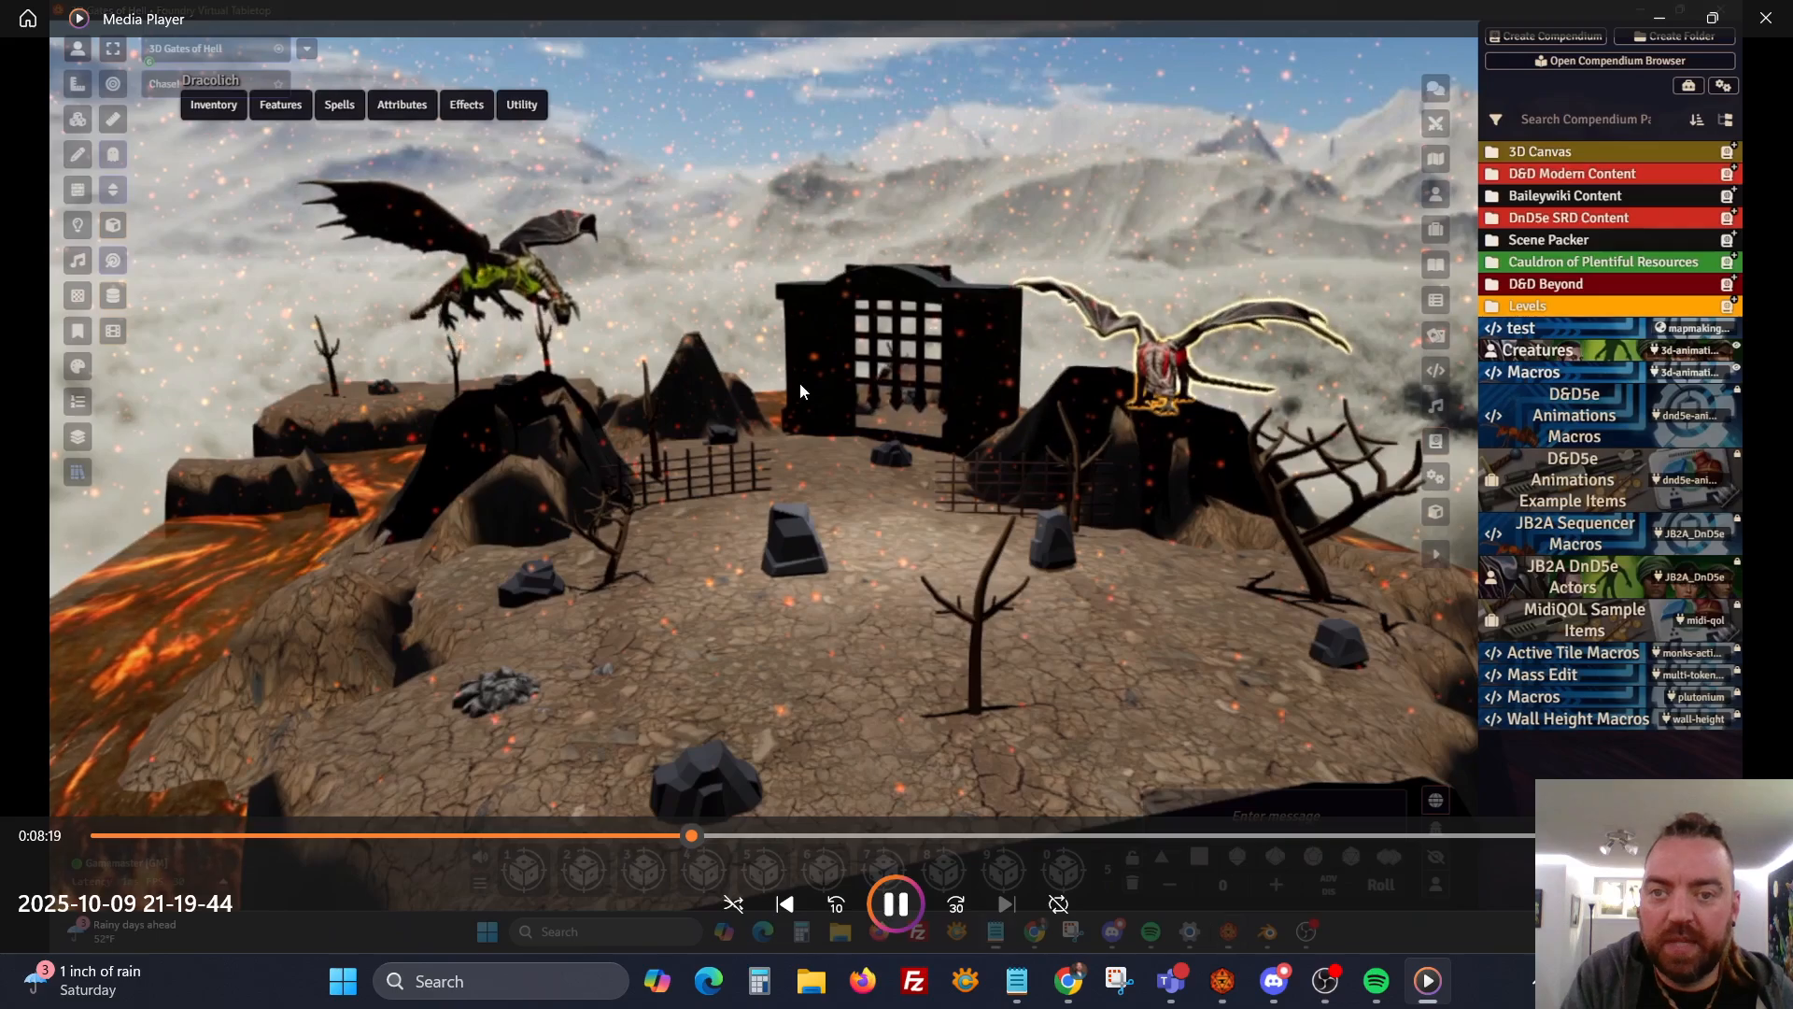